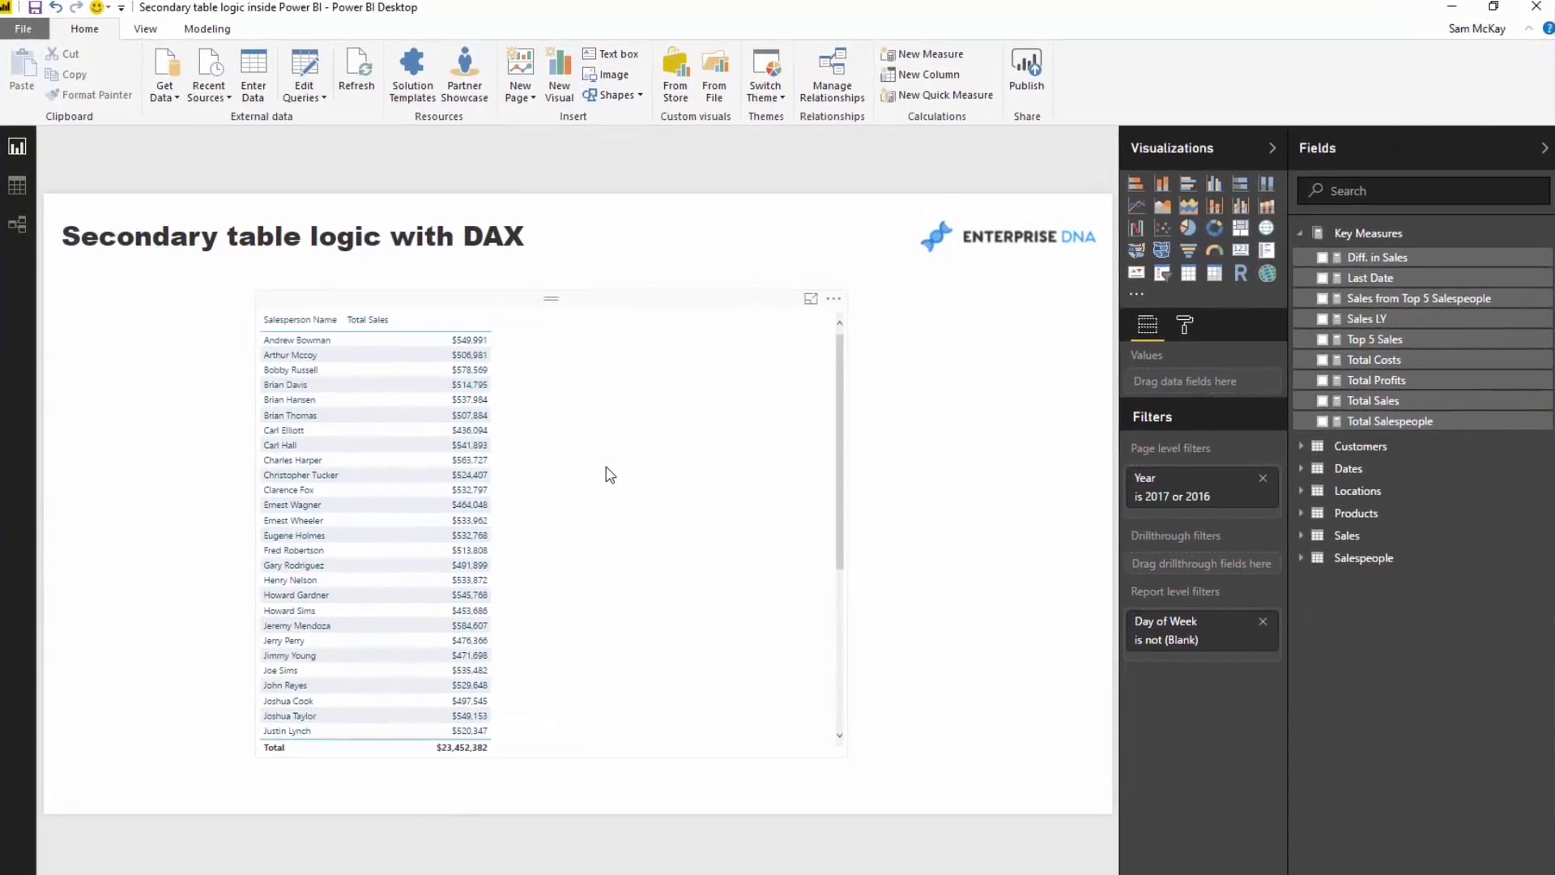
Examine the DAX formula of the Last Date measure in Key Measures
{"action": "left_click", "coordinate": [625, 425]}
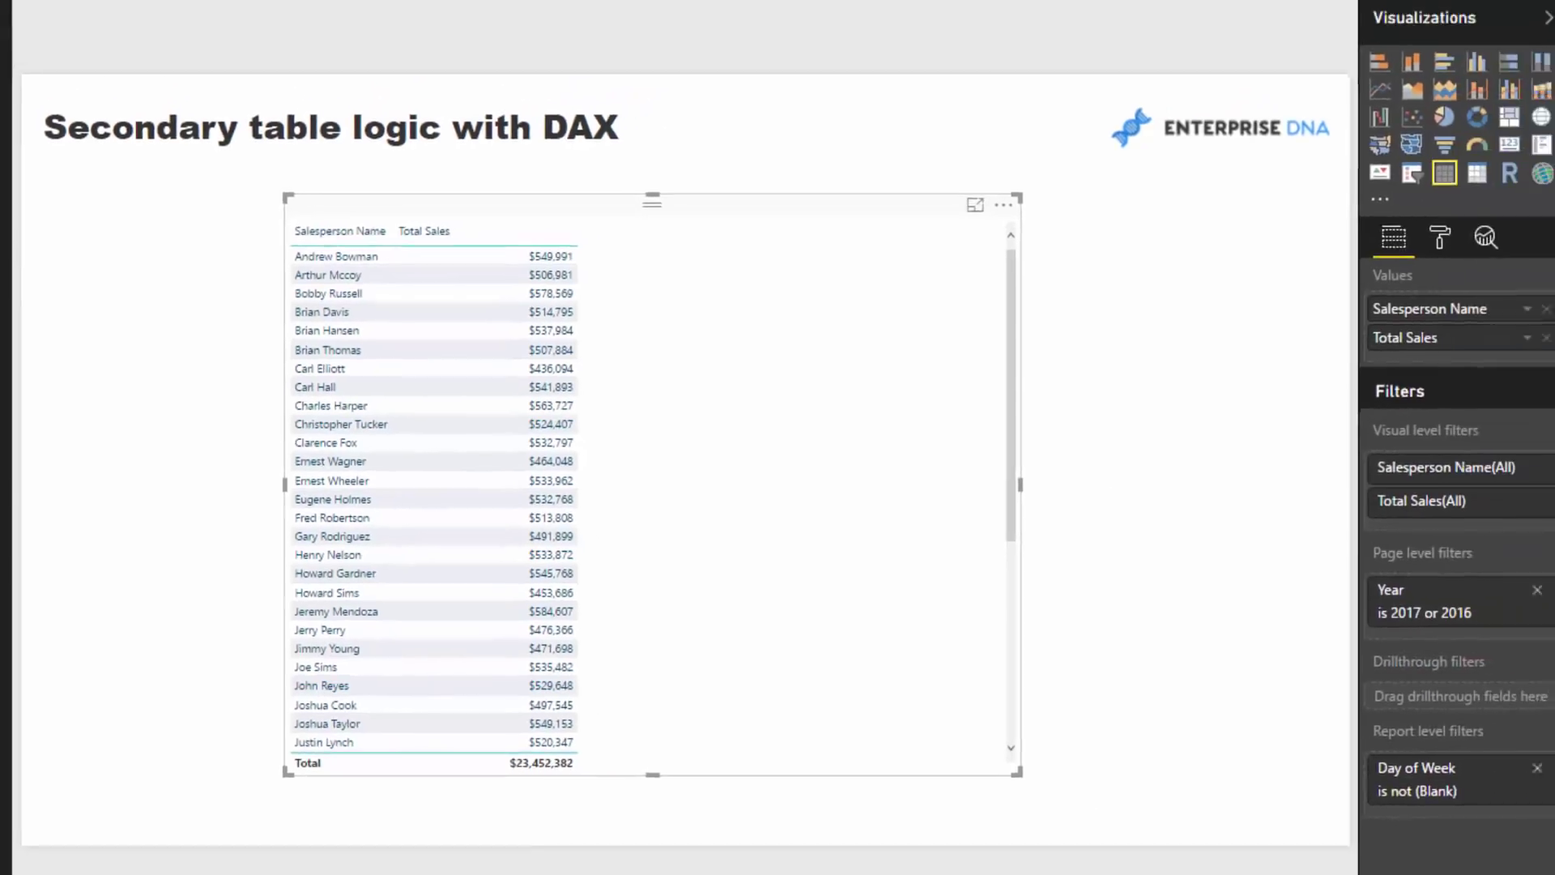
{"action": "left_click", "coordinate": [1388, 272]}
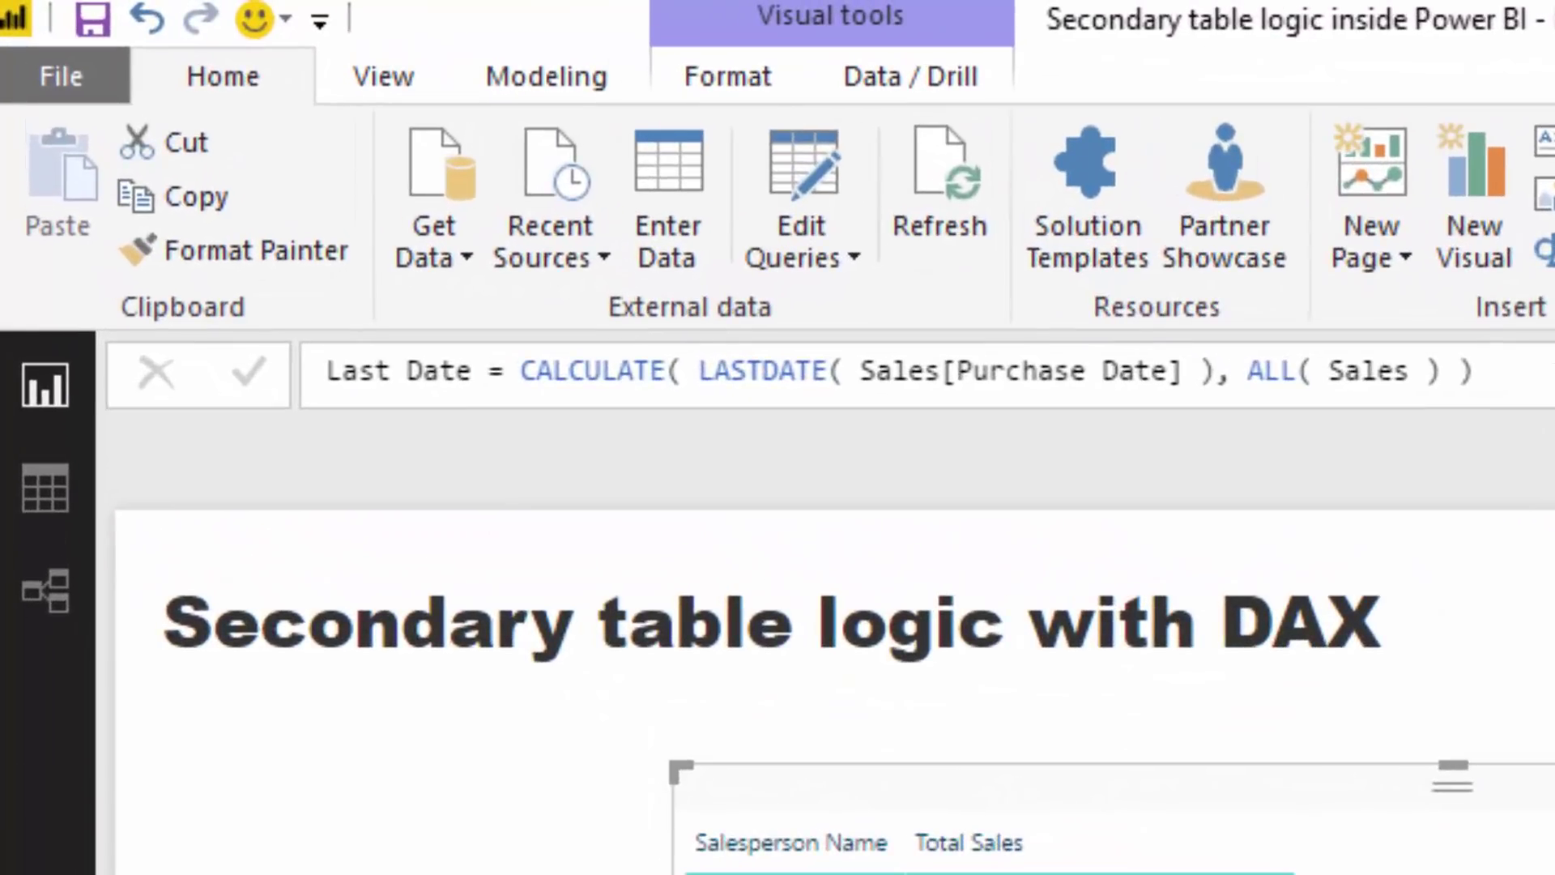
{"action": "left_click_drag", "start_coordinate": [575, 134], "coordinate": [208, 139]}
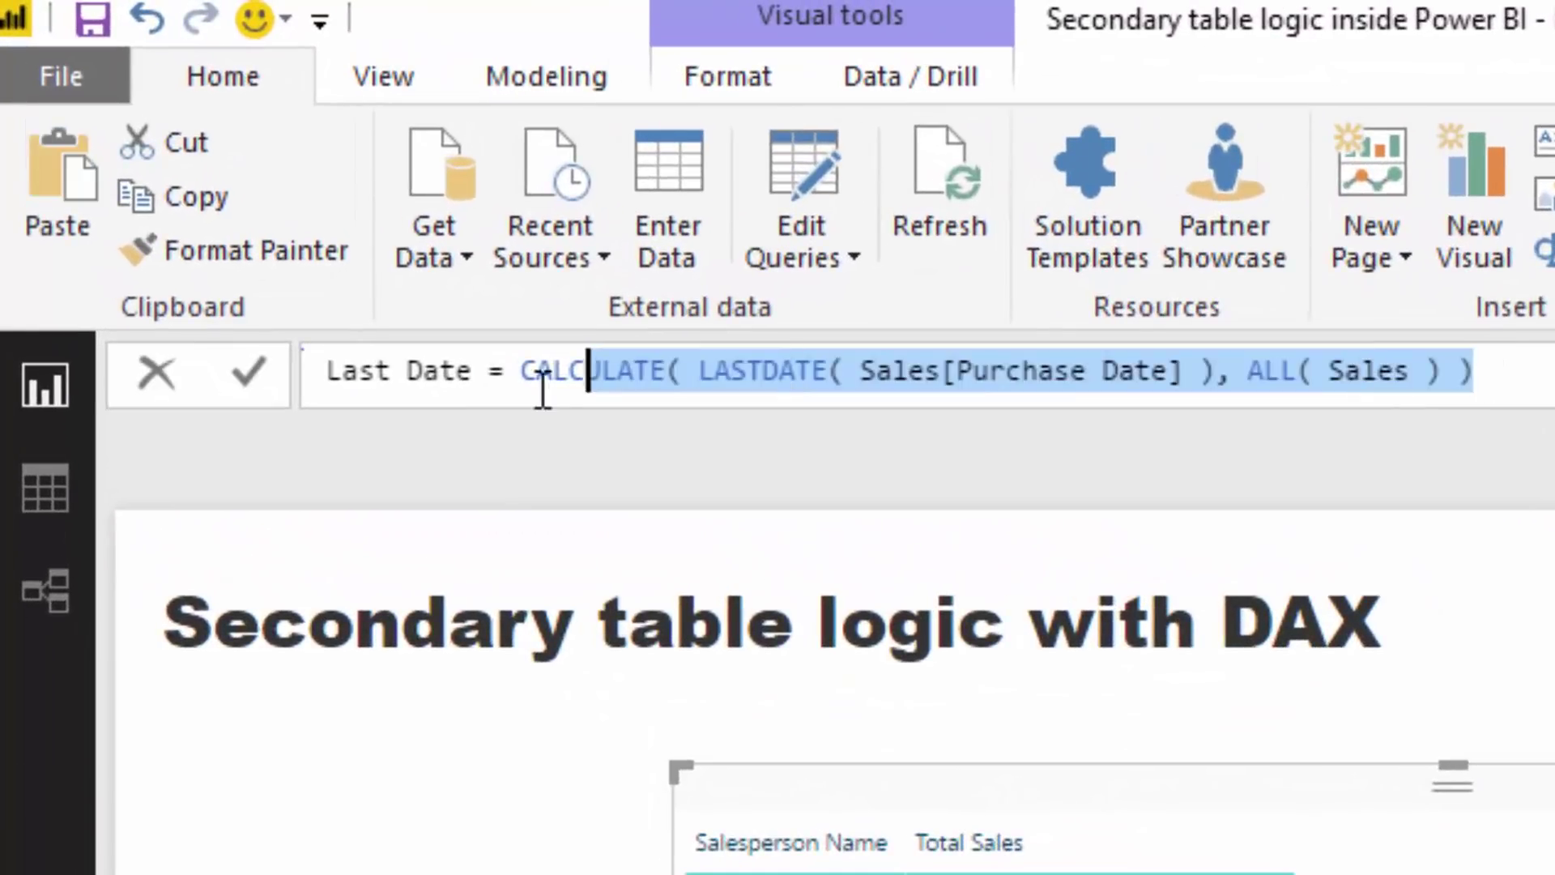
{"action": "left_click_drag", "start_coordinate": [545, 392], "coordinate": [525, 384]}
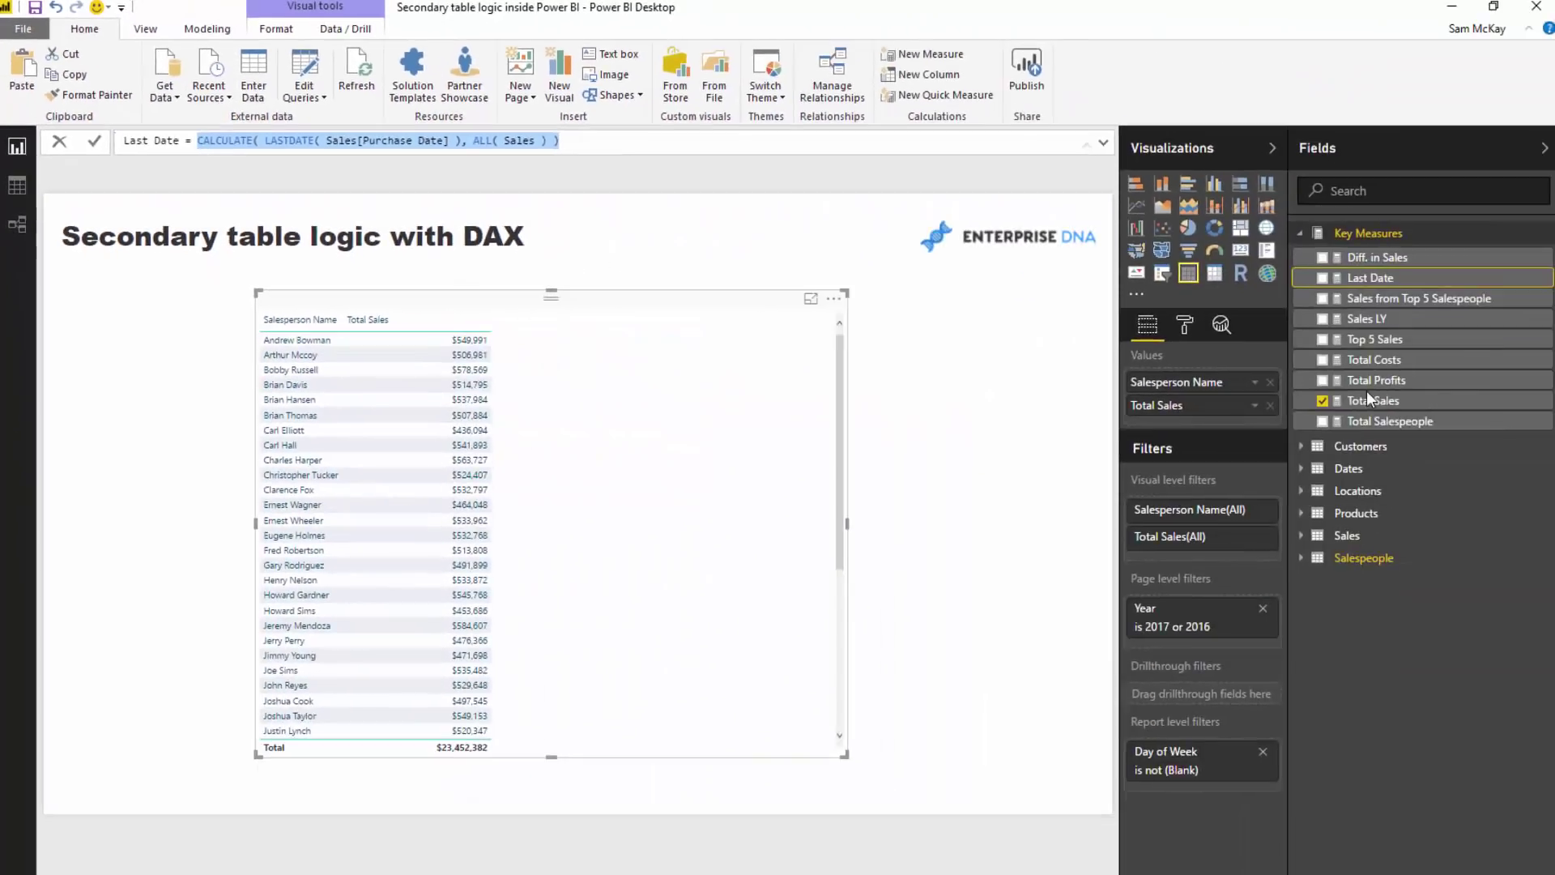
Create a new measure in Key Measures and name it "Transaction last 60 days"
{"action": "left_click", "coordinate": [1368, 400]}
{"action": "left_click", "coordinate": [913, 55]}
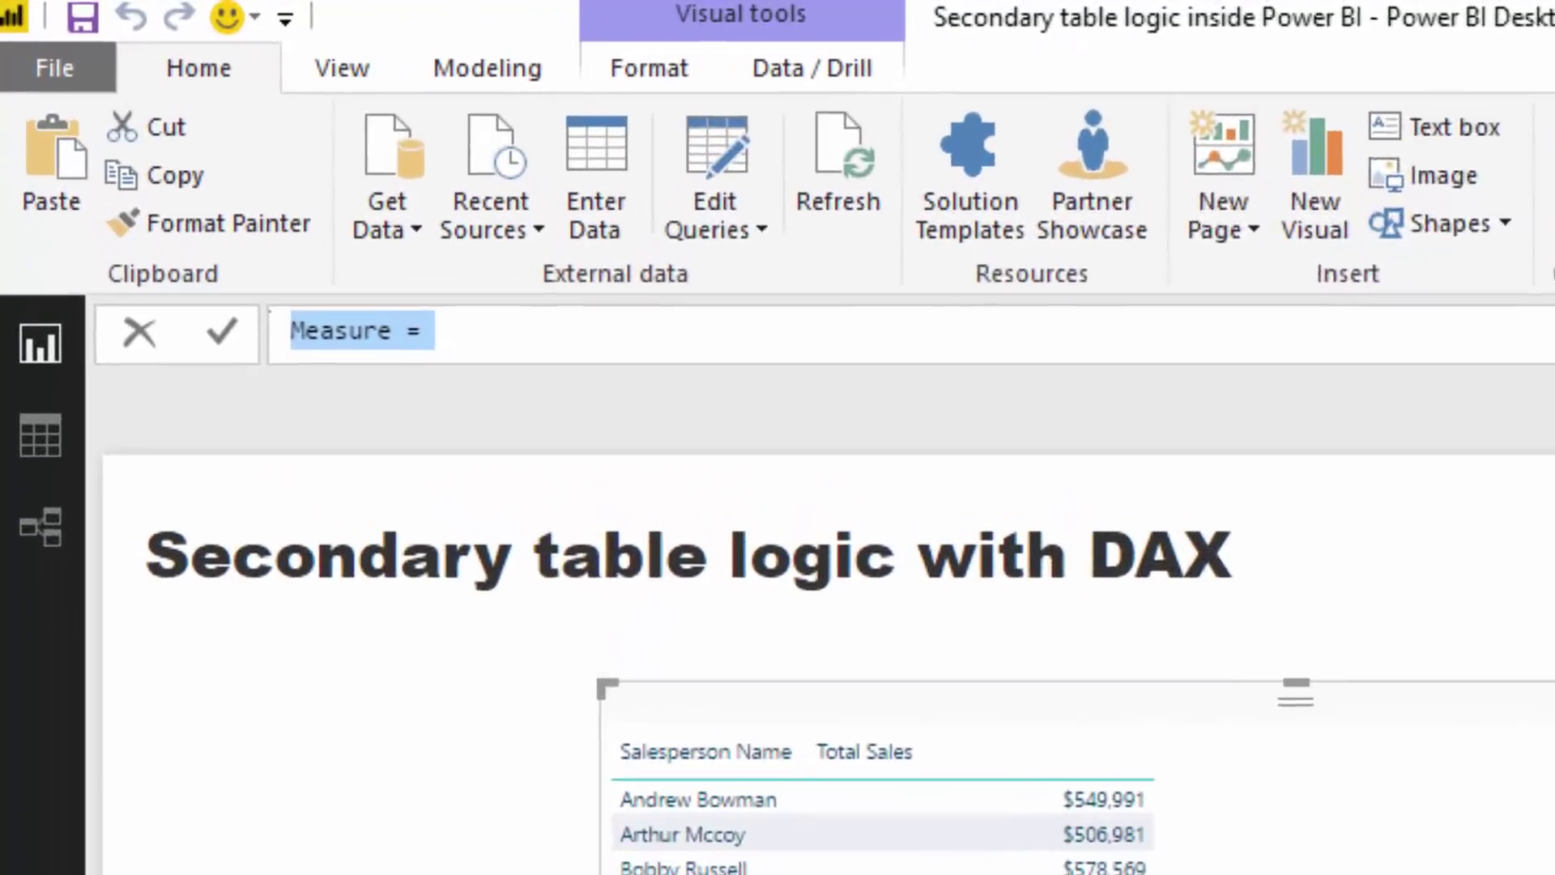
{"action": "type", "text": "Transaction a"}
{"action": "key", "text": "BackSpace"}
{"action": "type", "text": "last 60 days"}
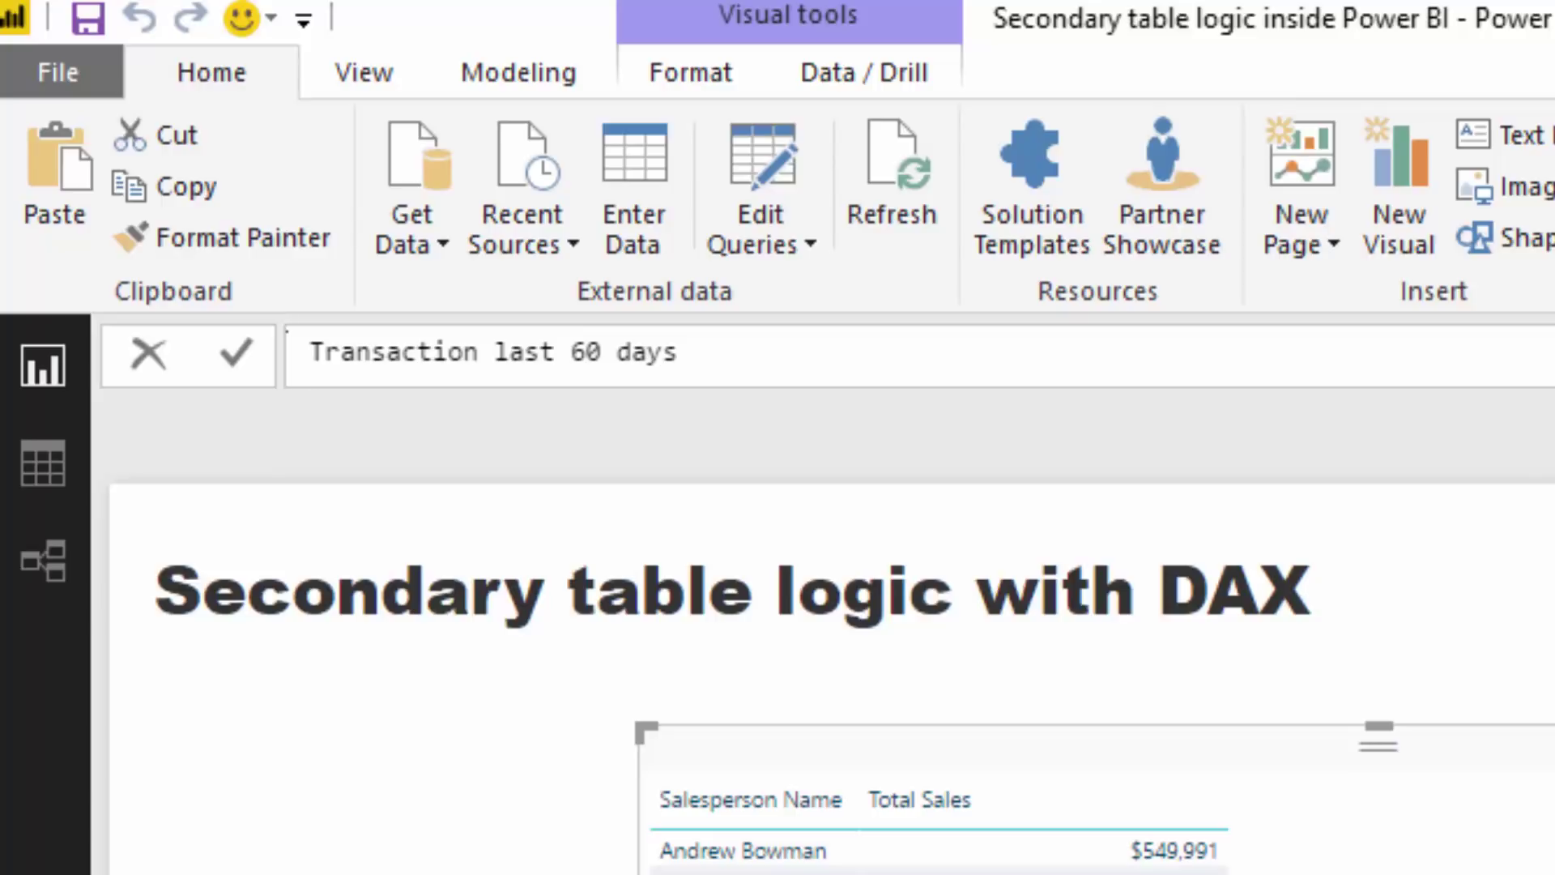
{"action": "left_click", "coordinate": [719, 368]}
{"action": "type", "text": "="}
Begin the measure's formula on a new line with CALCULATE( COUNTROWS( Sales ), to count the sales rows
{"action": "key", "text": "shift+Return"}
{"action": "type", "text": "CALCULATE( "}
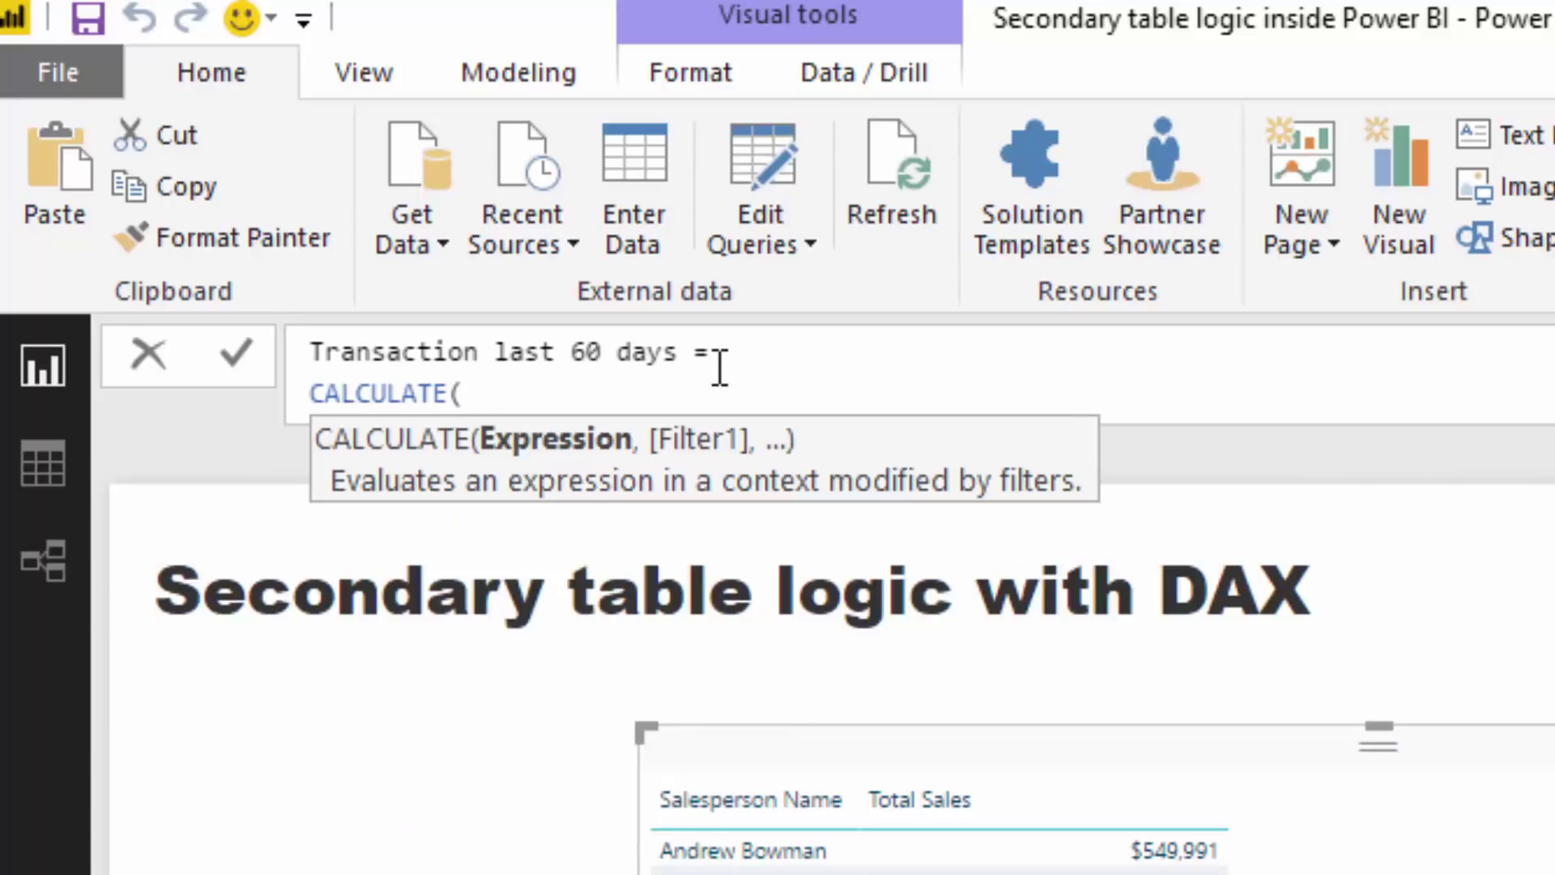
{"action": "type", "text": "COUNT"}
{"action": "key", "text": "Down"}
{"action": "key", "text": "Down"}
{"action": "key", "text": "Down"}
{"action": "key", "text": "Down"}
{"action": "key", "text": "Tab"}
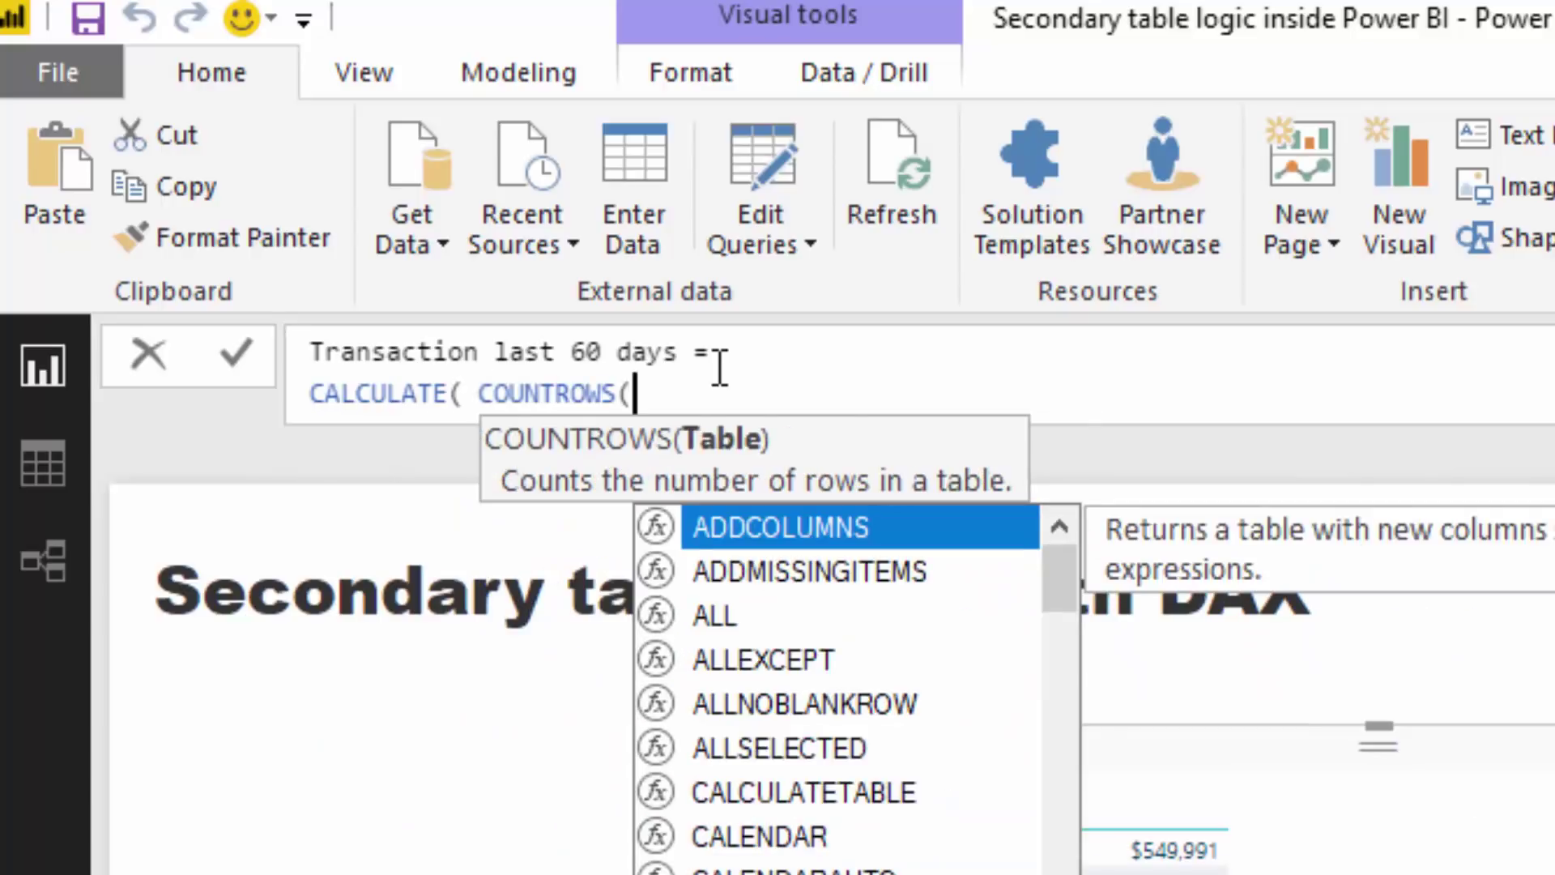
{"action": "type", "text": "Sa"}
{"action": "key", "text": "Tab"}
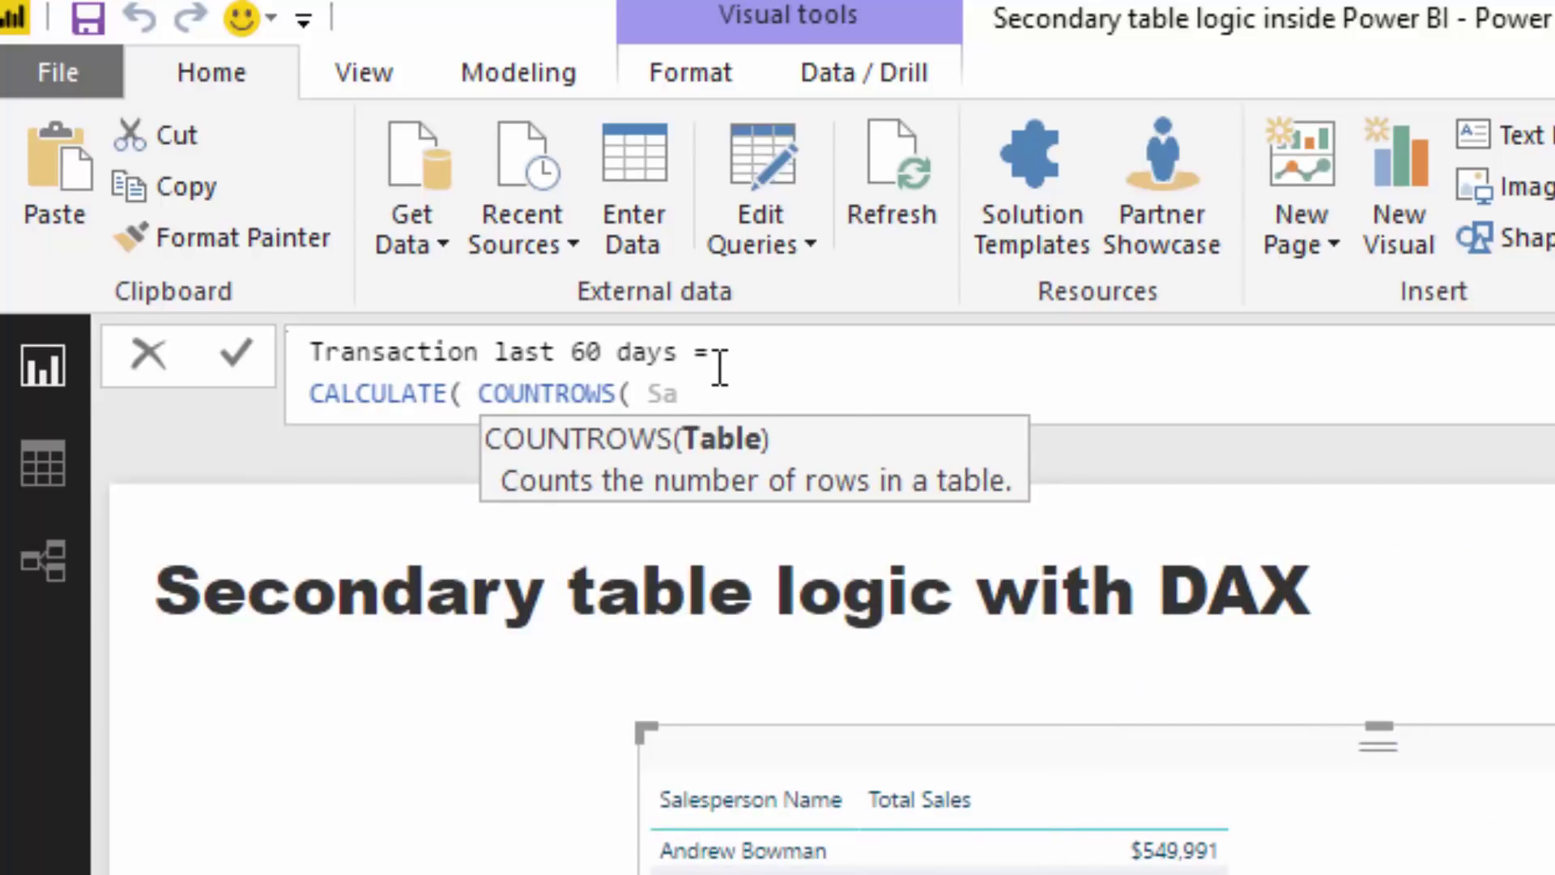
{"action": "type", "text": "),"}
{"action": "key", "text": "shift+Return"}
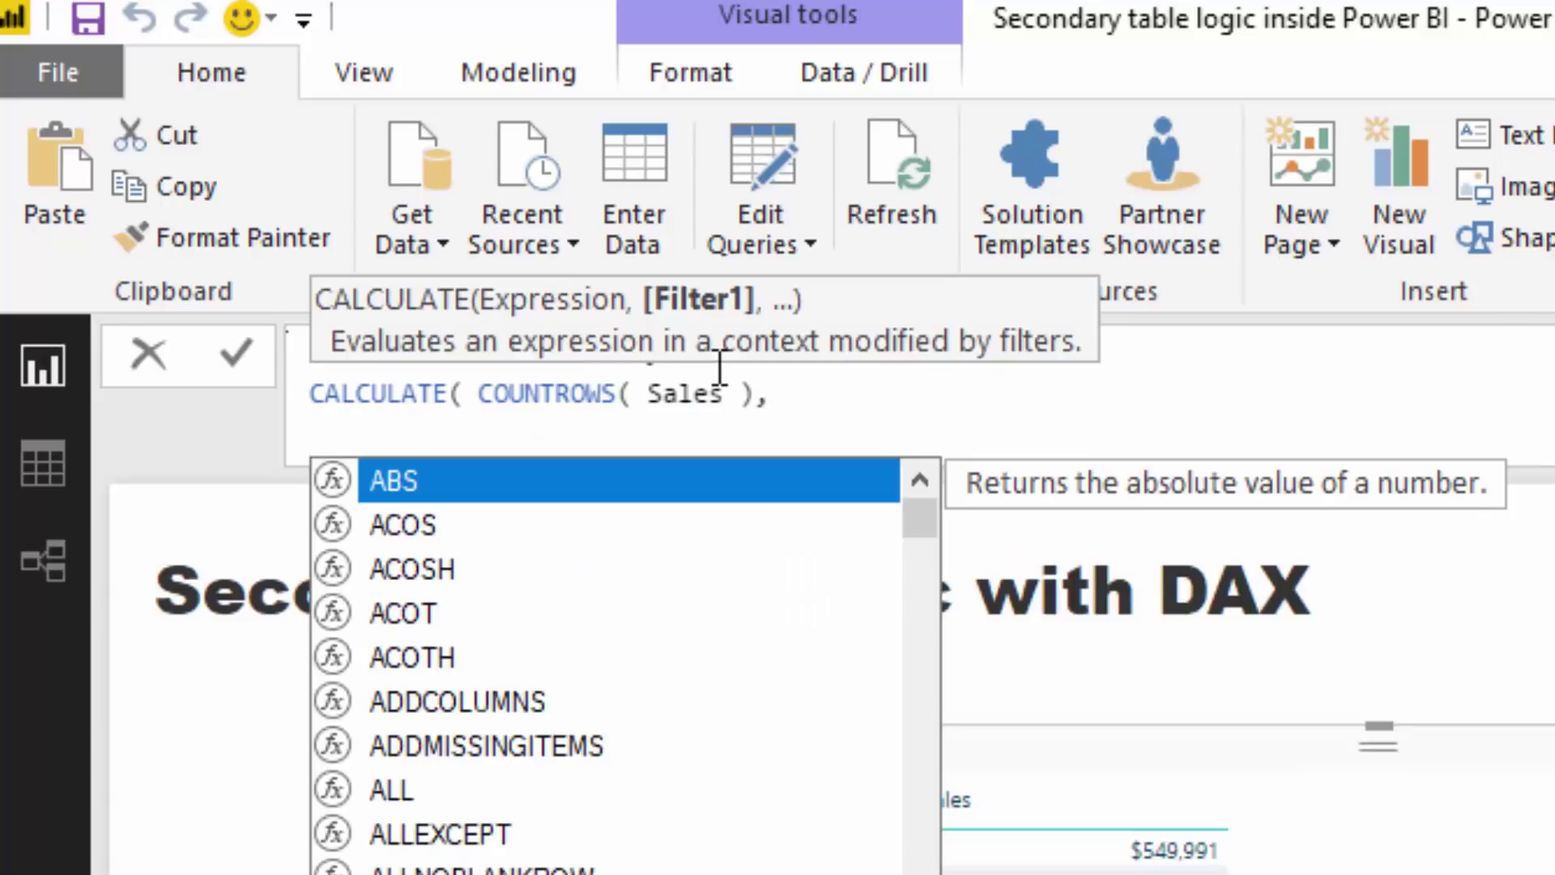
{"action": "key", "text": "Escape"}
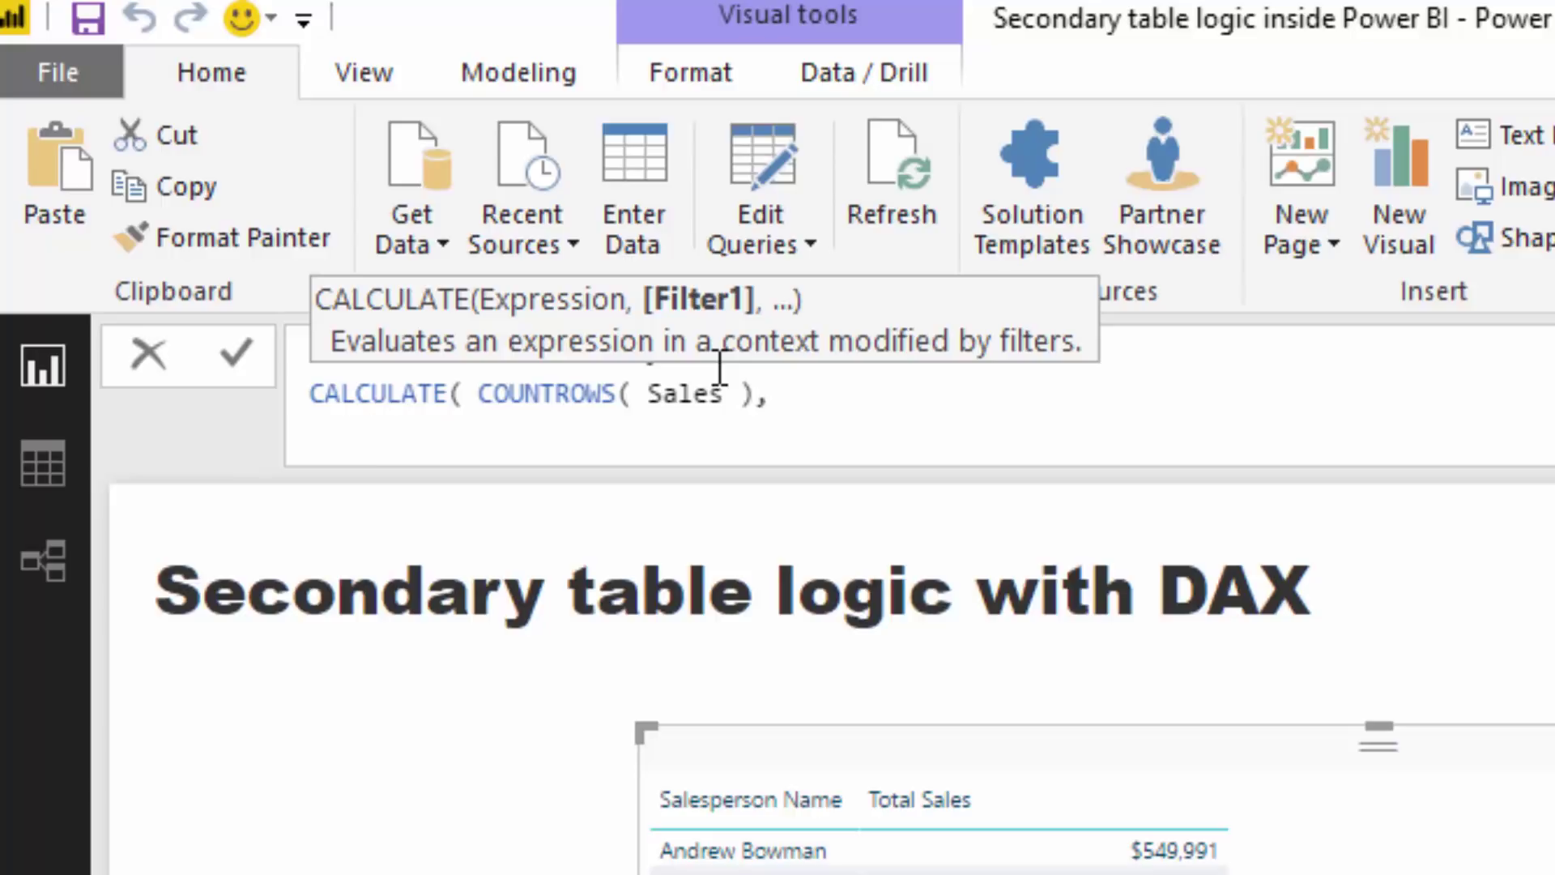
Add a FILTER over ALL( Dates ) with the condition Dates[Date] > [Last Date] - 60, continued with &&
{"action": "type", "text": "FILTER( ALL( "}
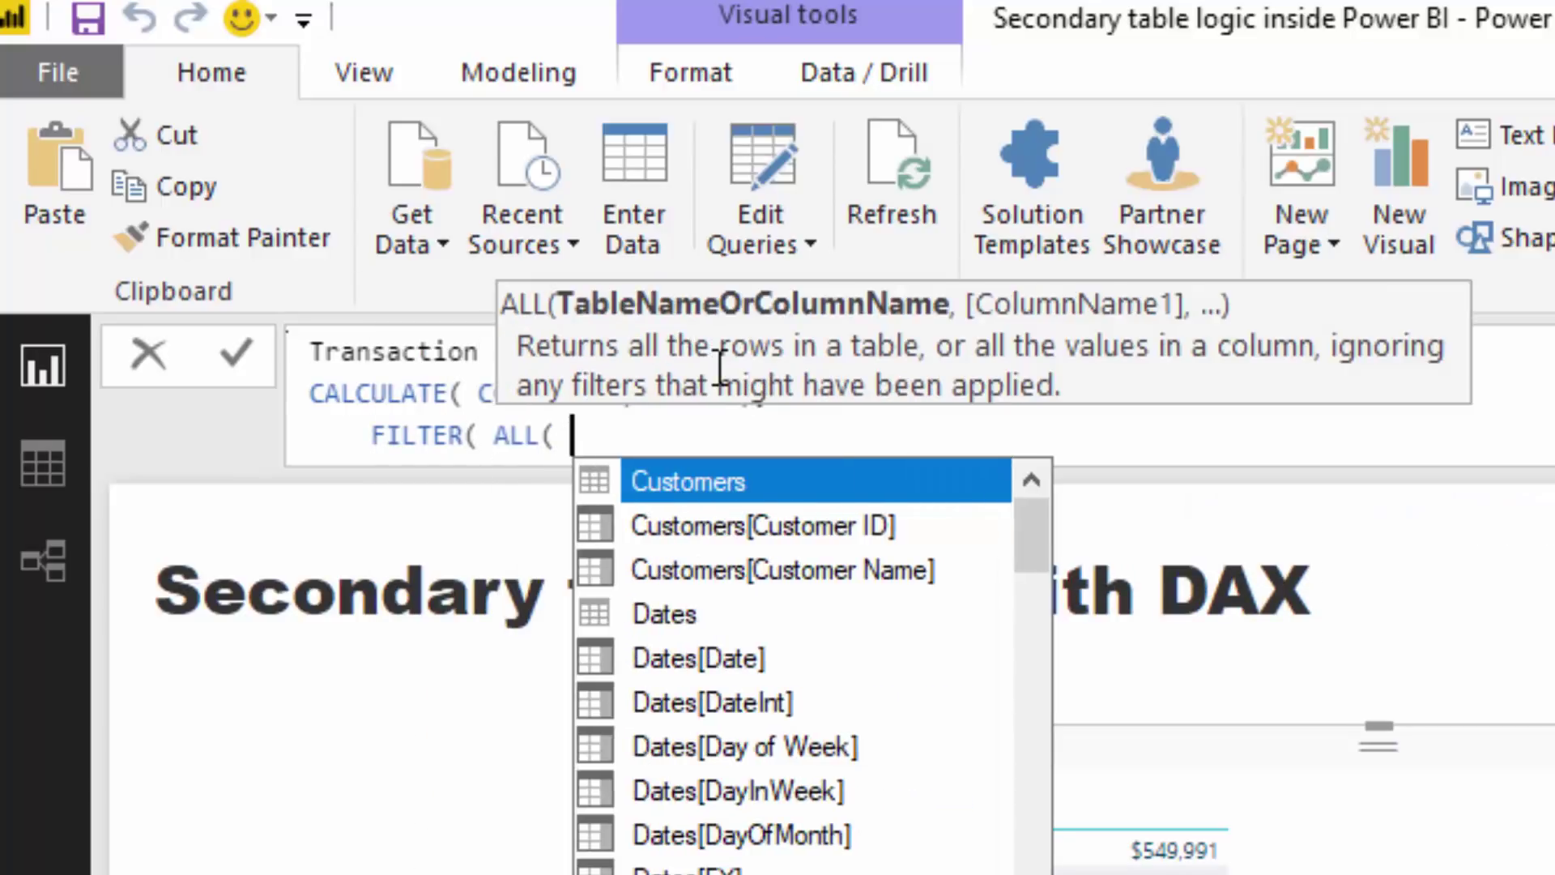
{"action": "type", "text": "DAtes ),"}
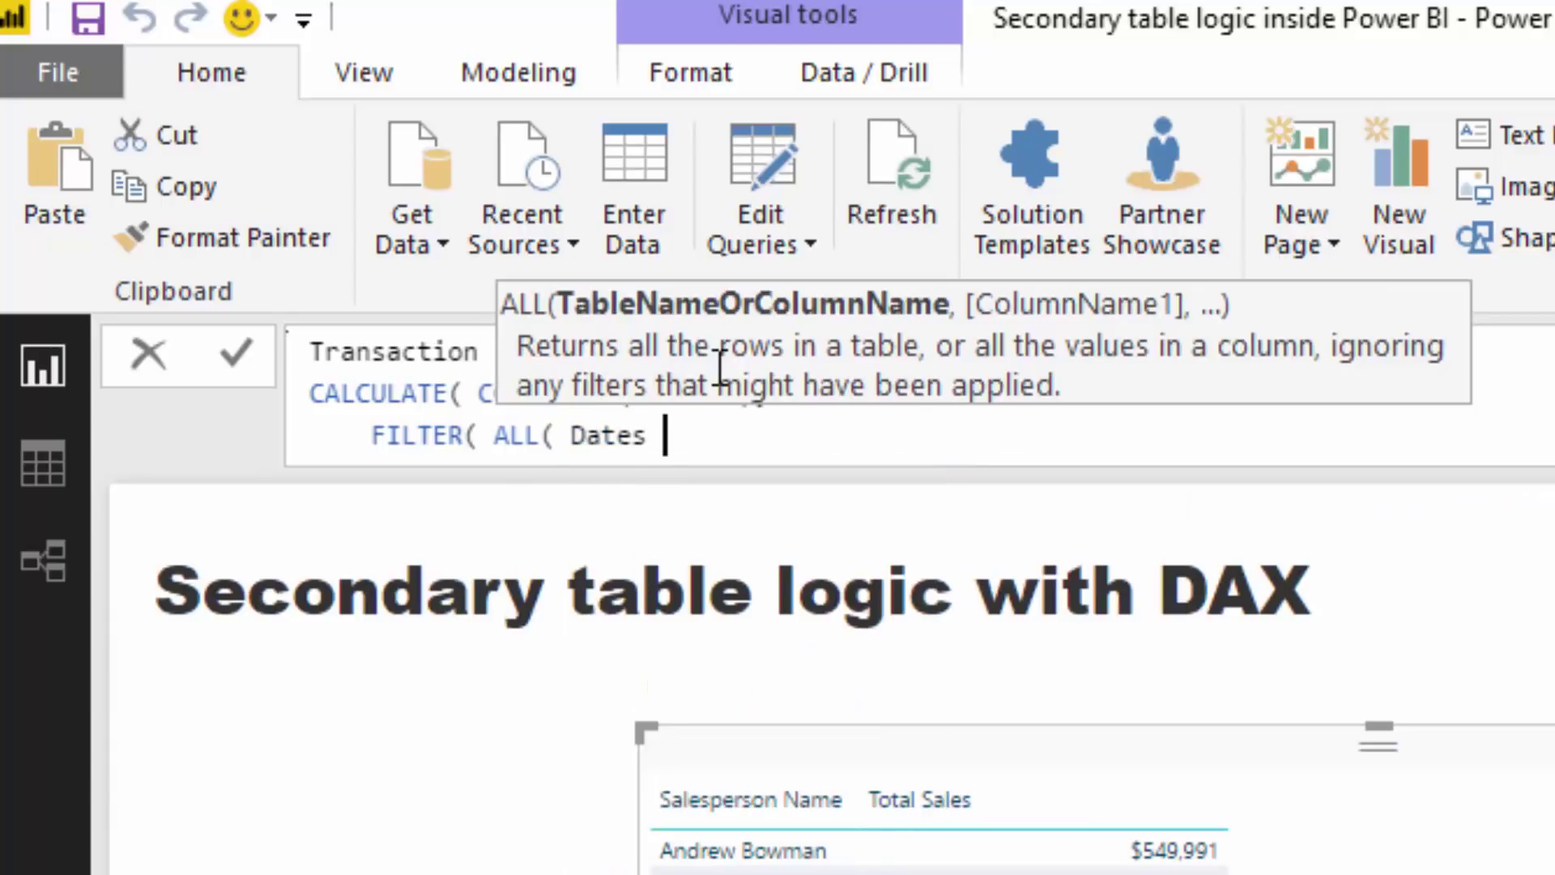
{"action": "key", "text": "shift+Return"}
{"action": "type", "text": "Date"}
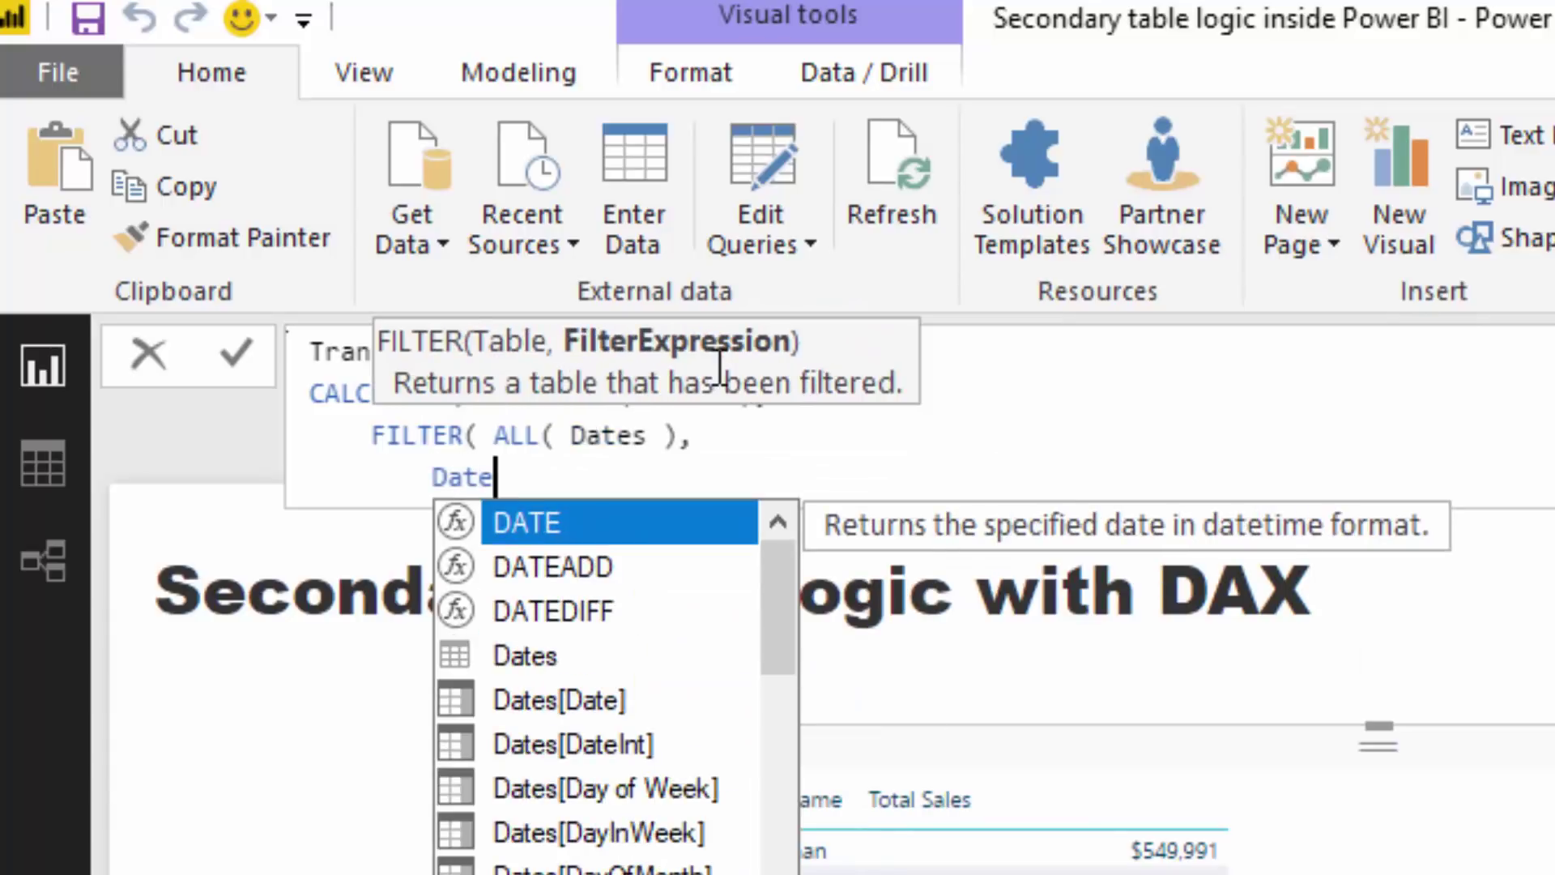
{"action": "key", "text": "Down"}
{"action": "key", "text": "Escape"}
{"action": "type", "text": "s[Date] "}
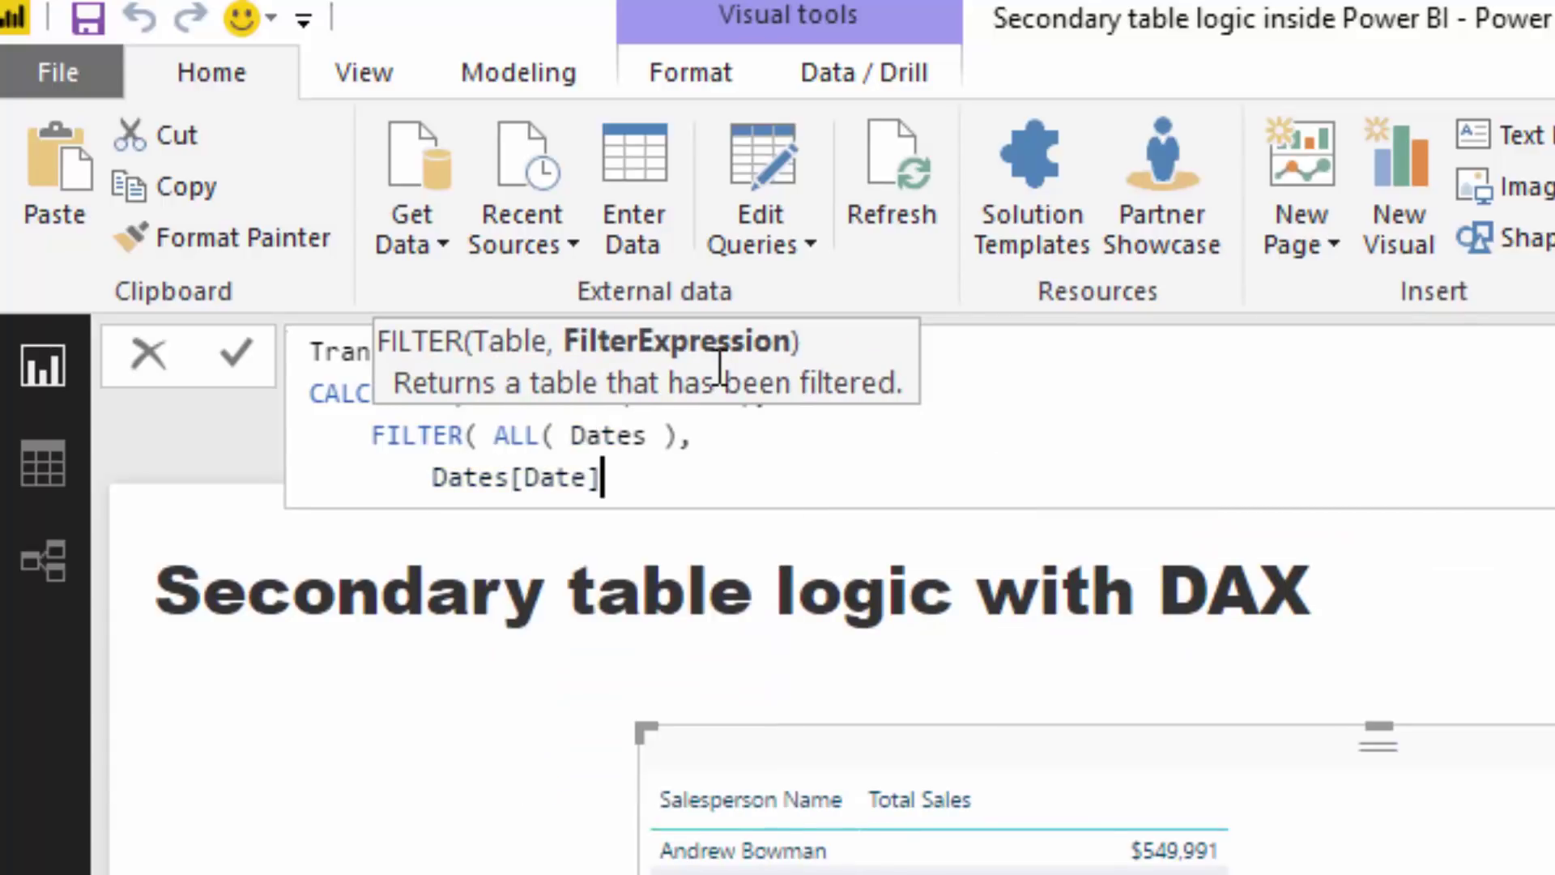
{"action": "type", "text": ">"}
{"action": "type", "text": " [Las"}
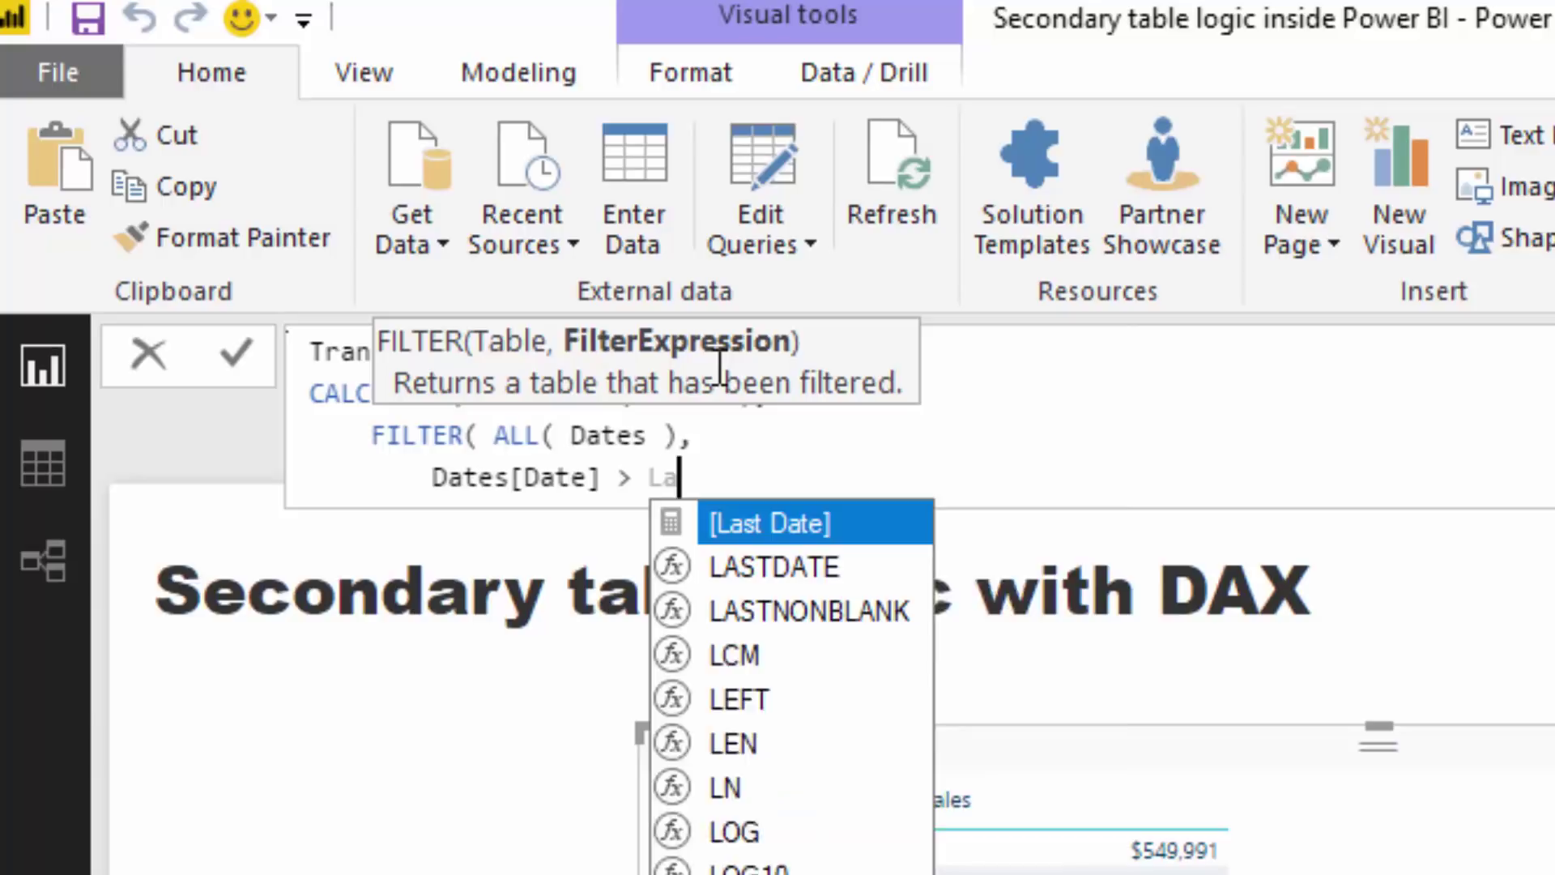
{"action": "key", "text": "Tab"}
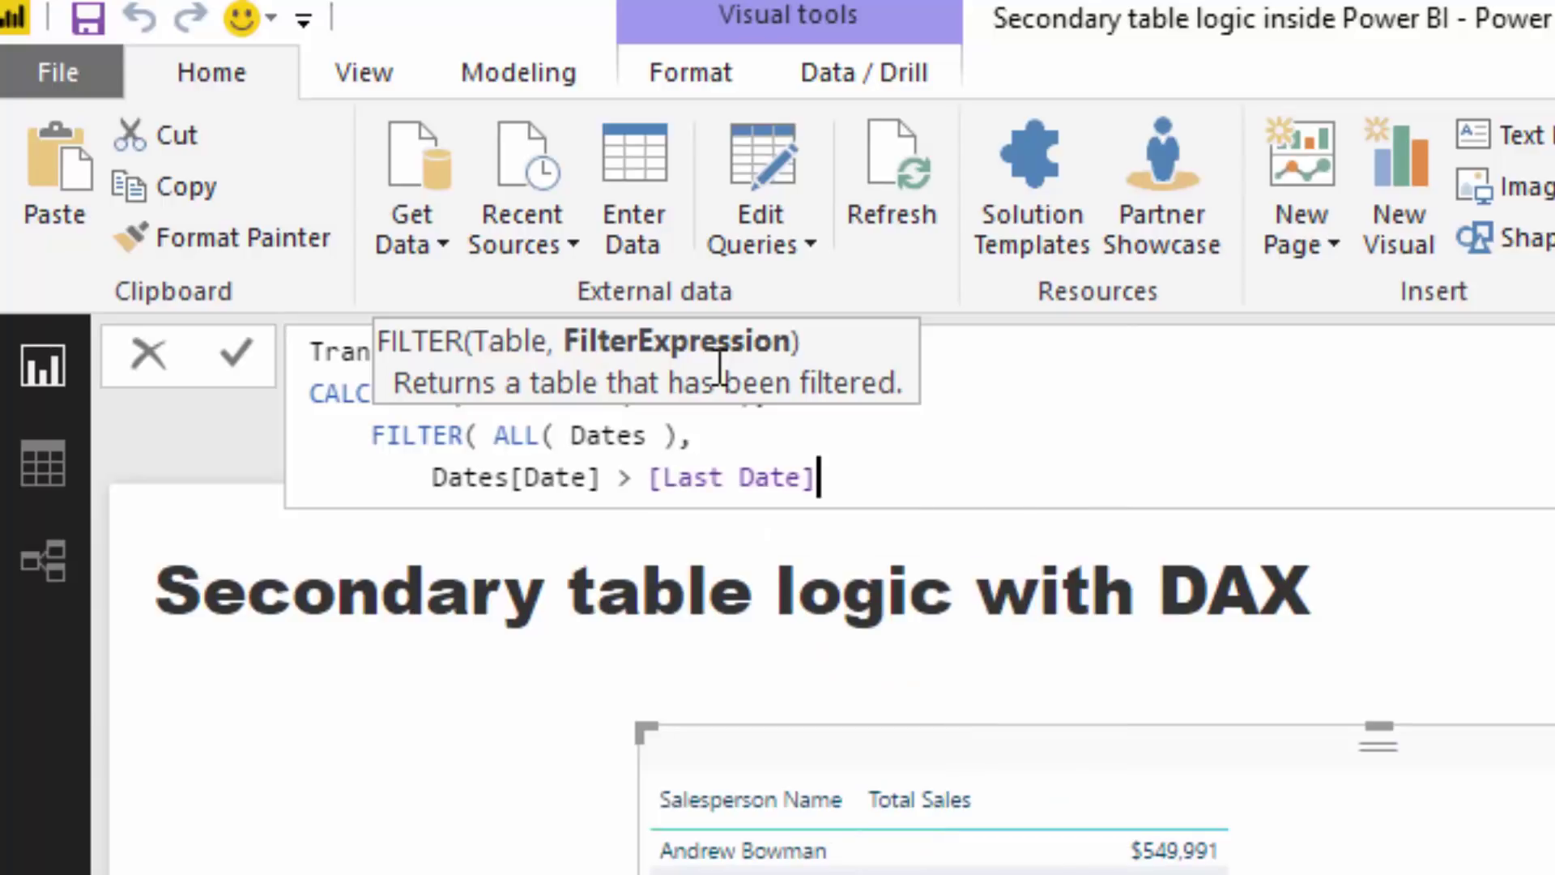
{"action": "type", "text": "- 60 && Date"}
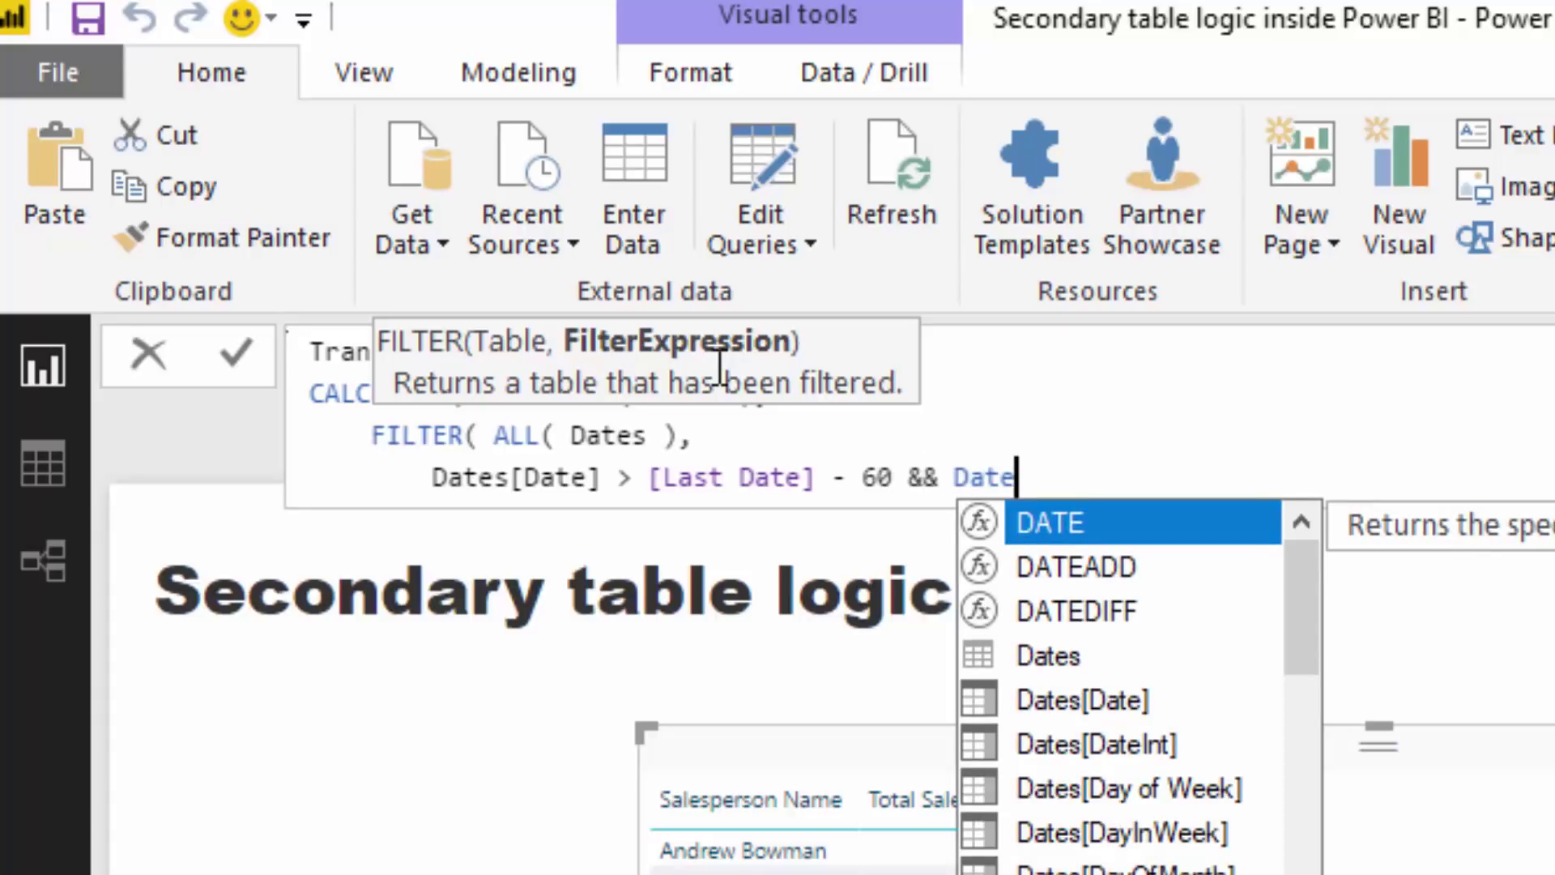
Complete the filter with Dates[Date] <= [Last Date], close the formula and commit the measure as "Transactions last 60 days"
{"action": "key", "text": "Down"}
{"action": "key", "text": "Down"}
{"action": "key", "text": "Down"}
{"action": "key", "text": "Down"}
{"action": "key", "text": "Tab"}
{"action": "type", "text": "<= ["}
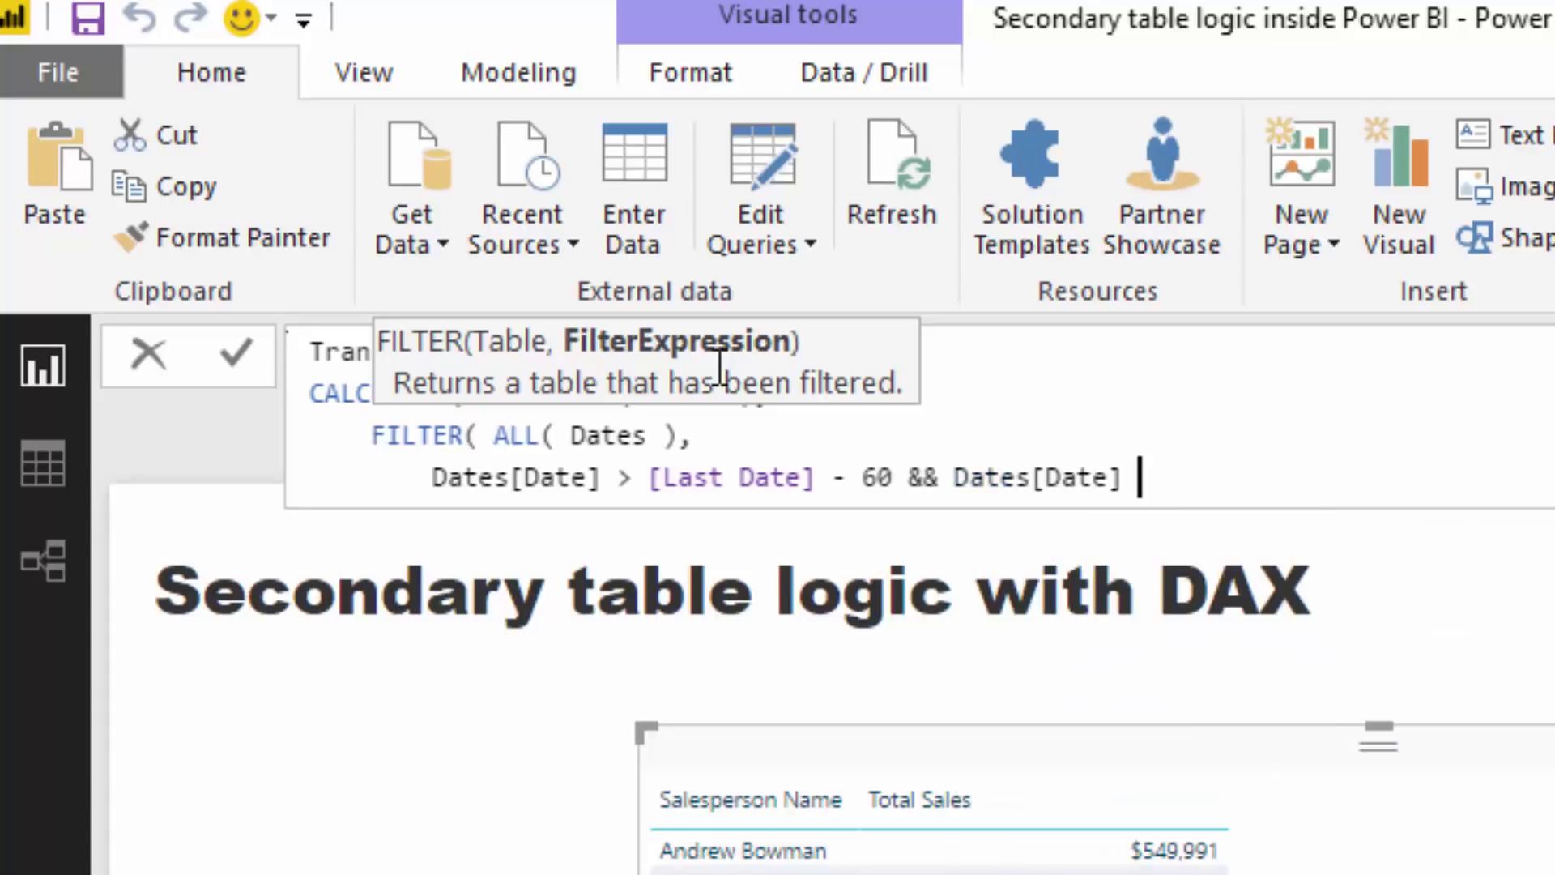
{"action": "type", "text": "Last"}
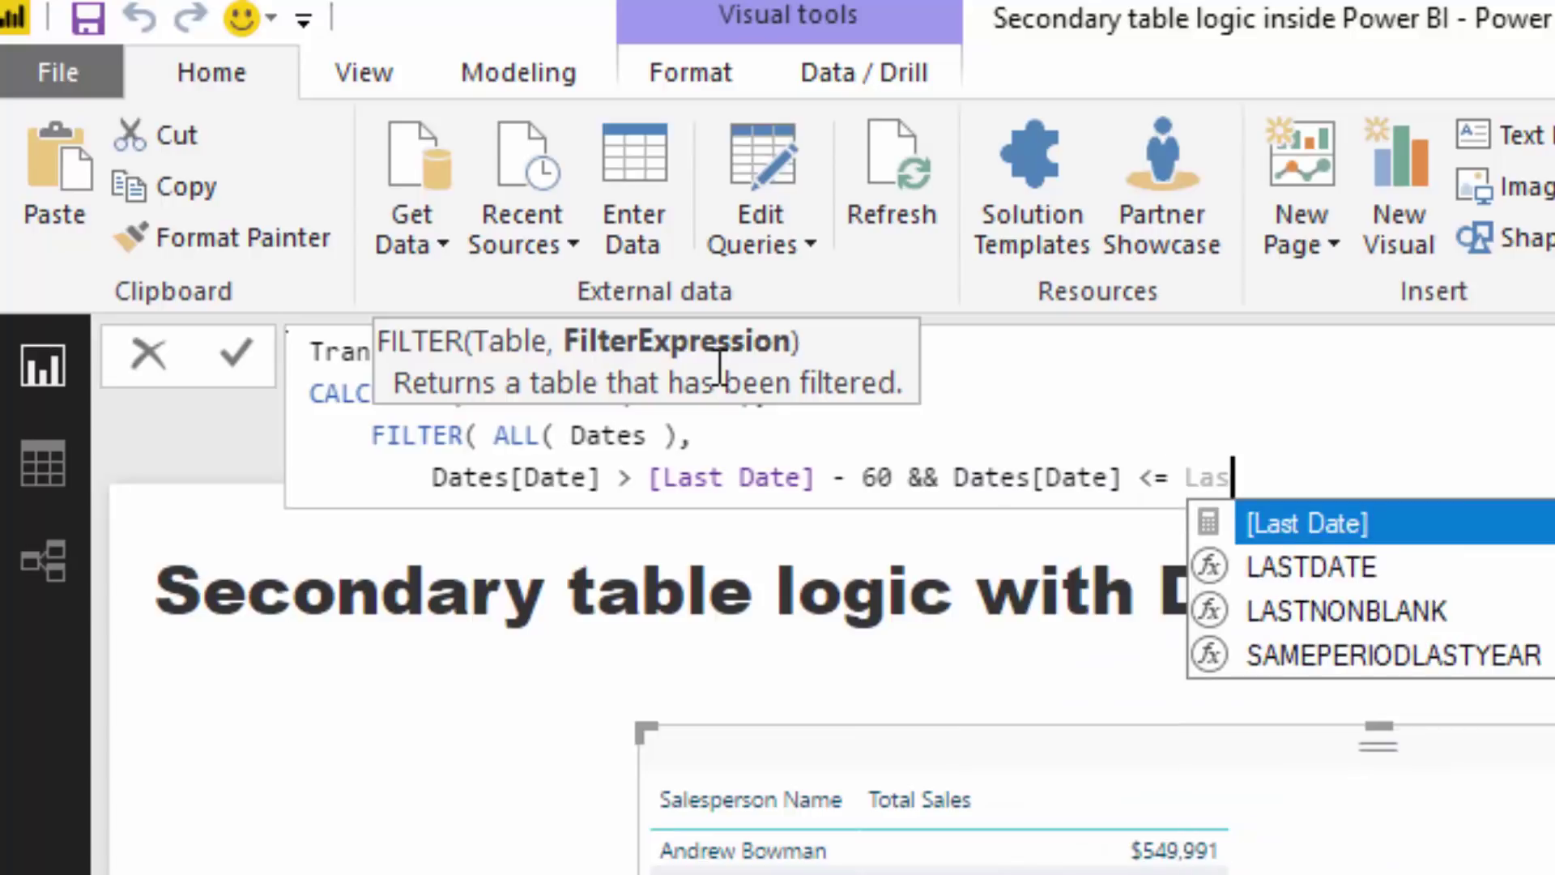
{"action": "key", "text": "Tab"}
{"action": "type", "text": ")"}
{"action": "key", "text": "Return"}
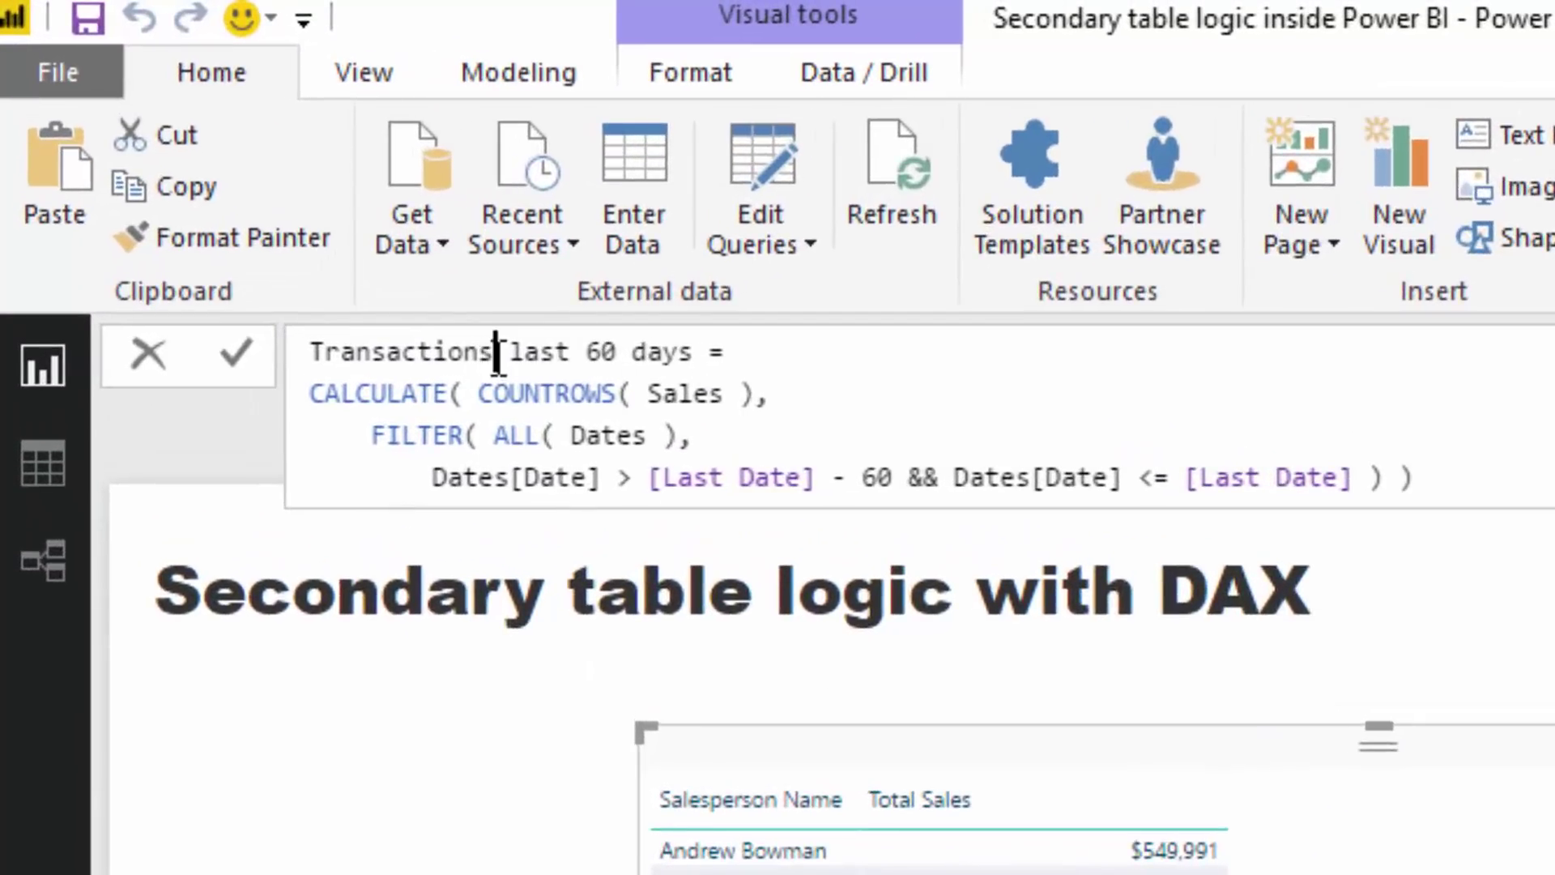
{"action": "left_click", "coordinate": [661, 309]}
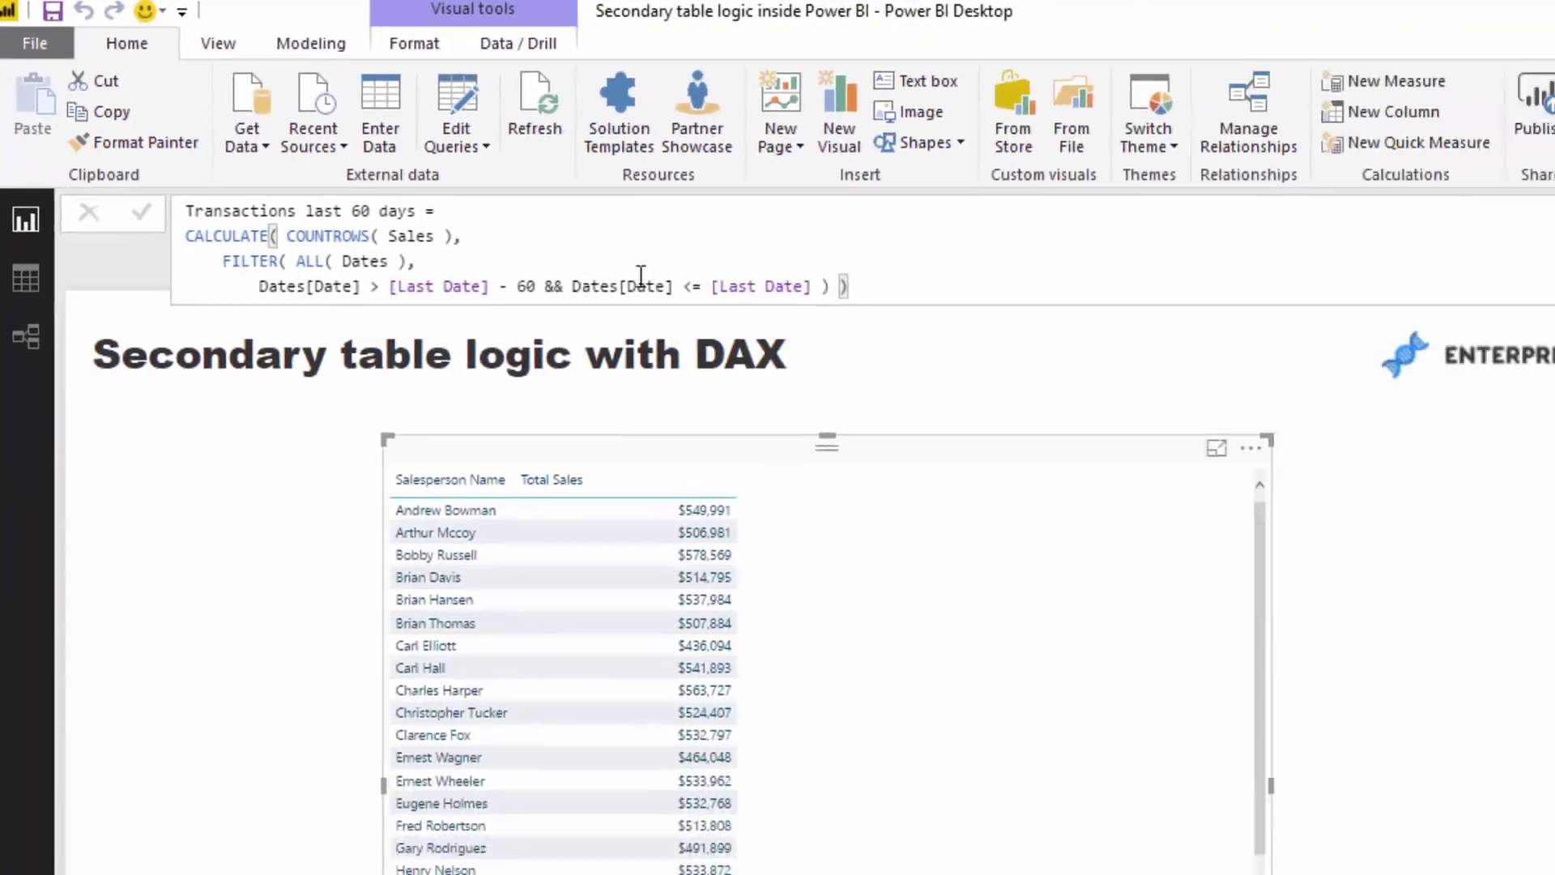
Add Transactions last 60 days to the salesperson table and sort the table by it in descending order
{"action": "left_click", "coordinate": [1413, 477]}
{"action": "left_click_drag", "start_coordinate": [1394, 441], "coordinate": [566, 535]}
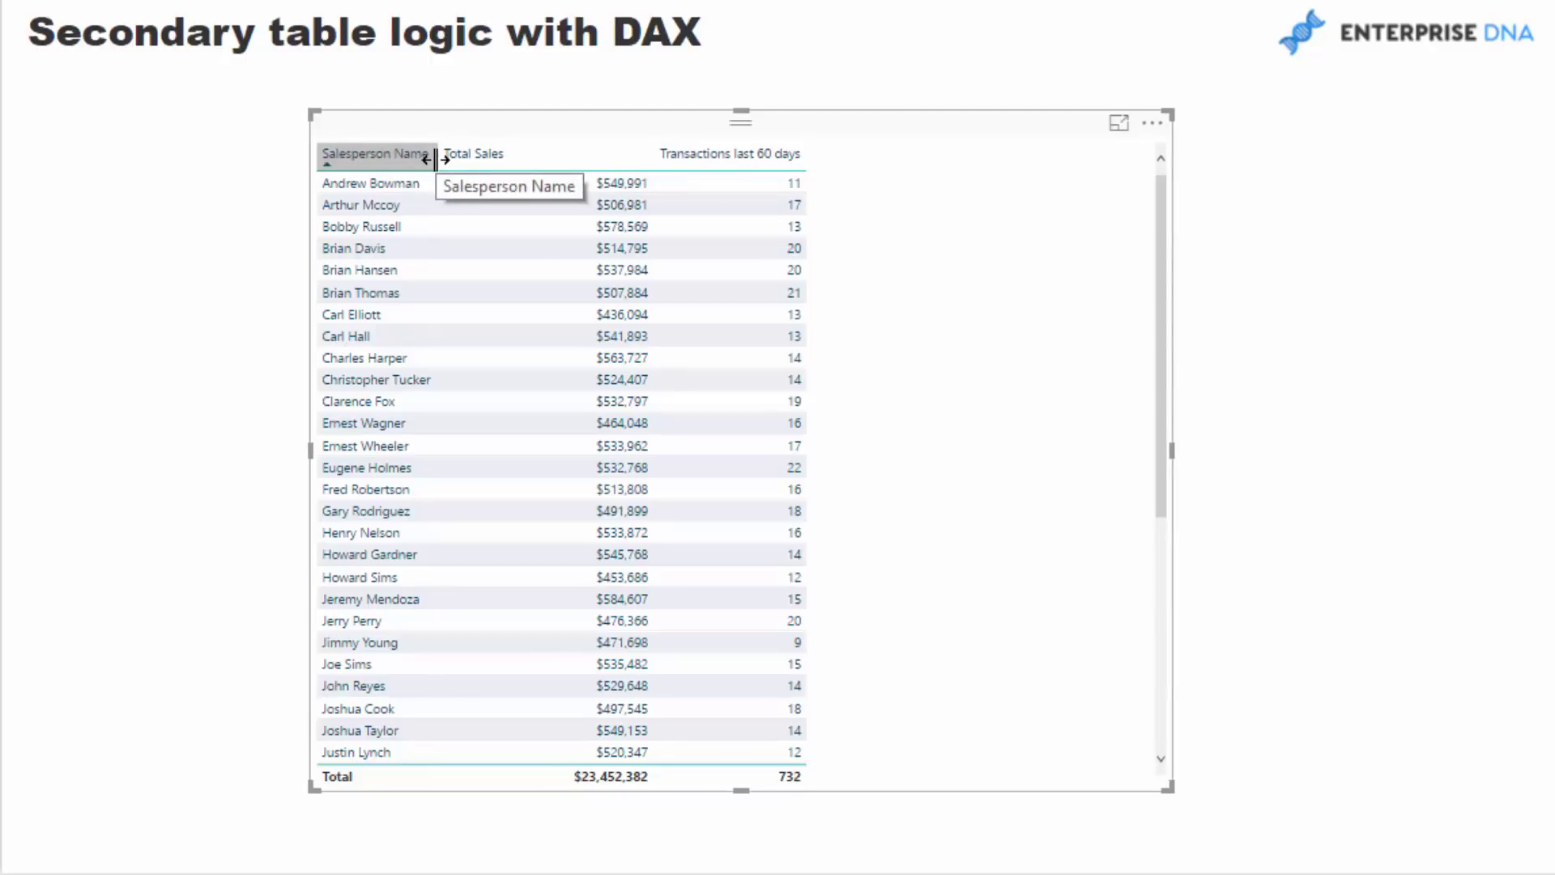
{"action": "left_click", "coordinate": [711, 162]}
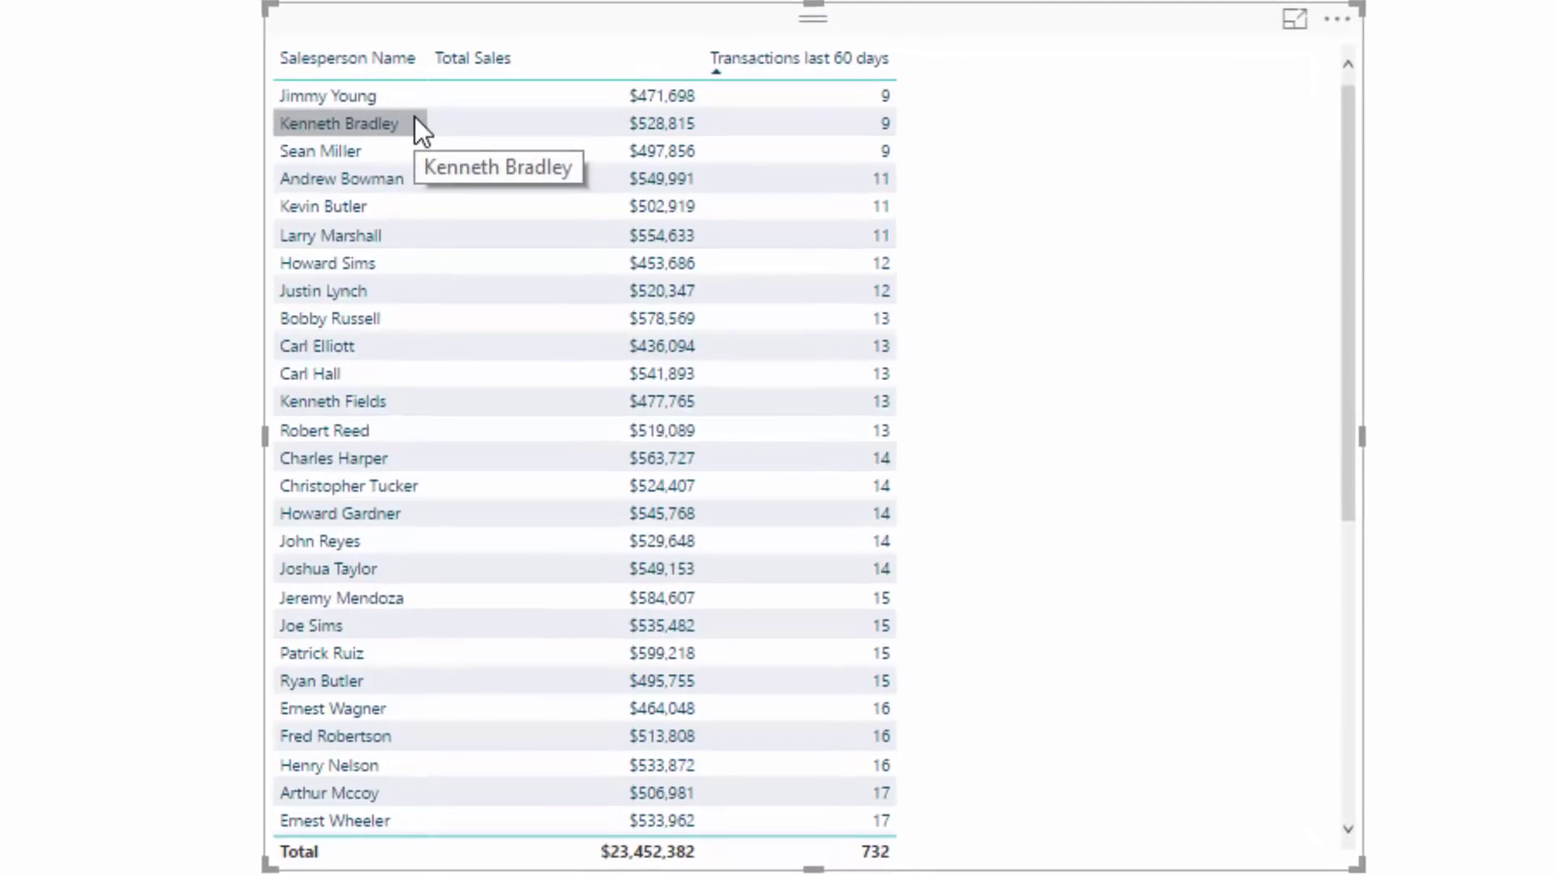
{"action": "left_click", "coordinate": [790, 56]}
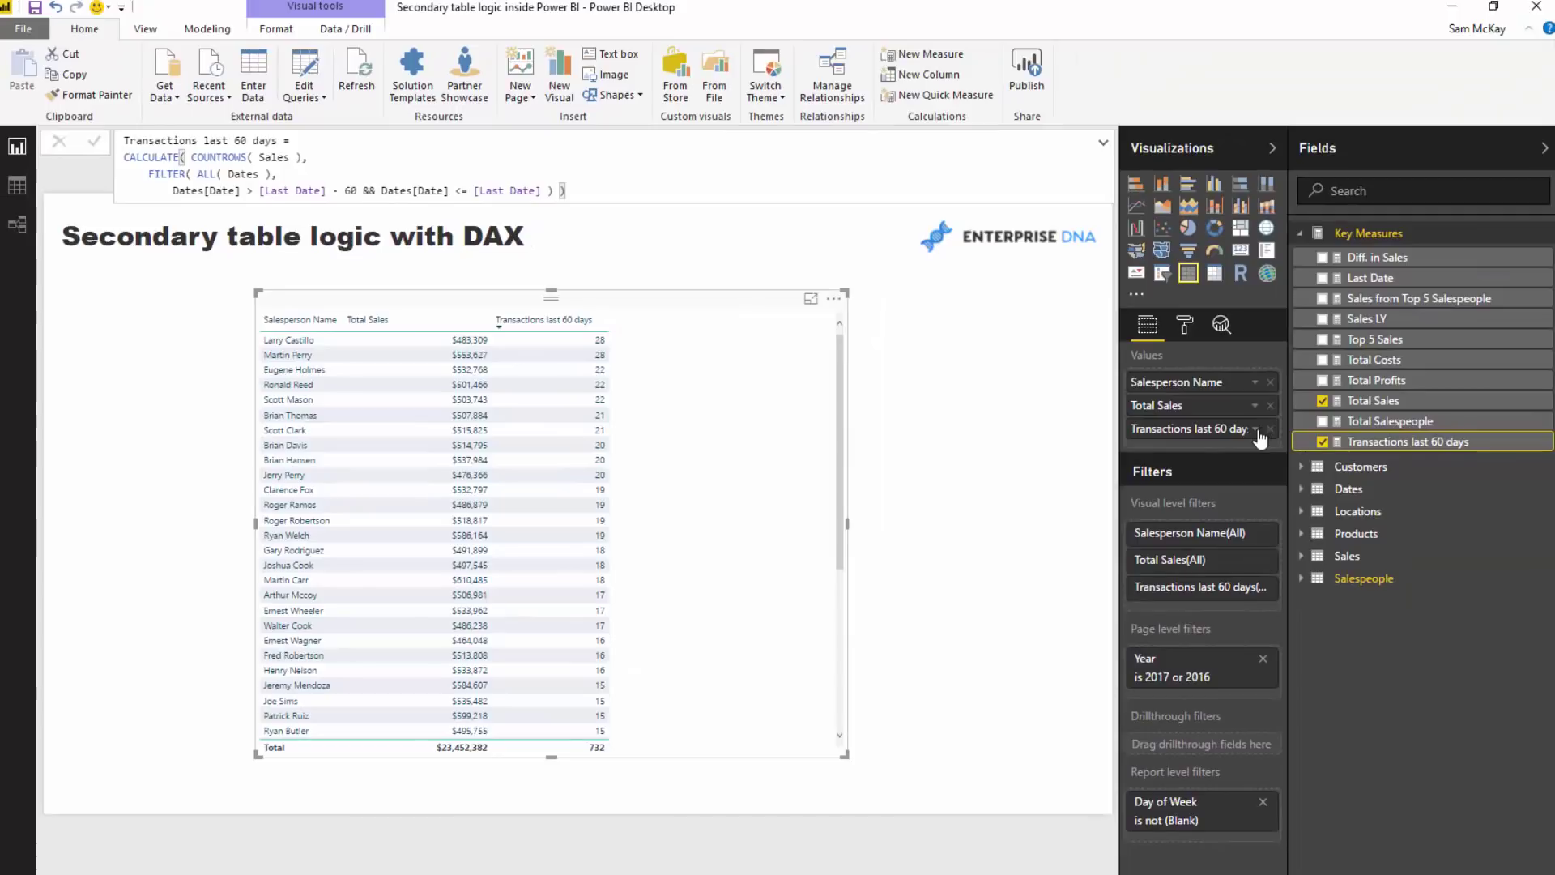
Apply data bars to Transactions last 60 days with a muted green positive bar and a grey negative bar, and widen the column
{"action": "left_click", "coordinate": [1514, 377]}
{"action": "mouse_move", "coordinate": [1323, 493]}
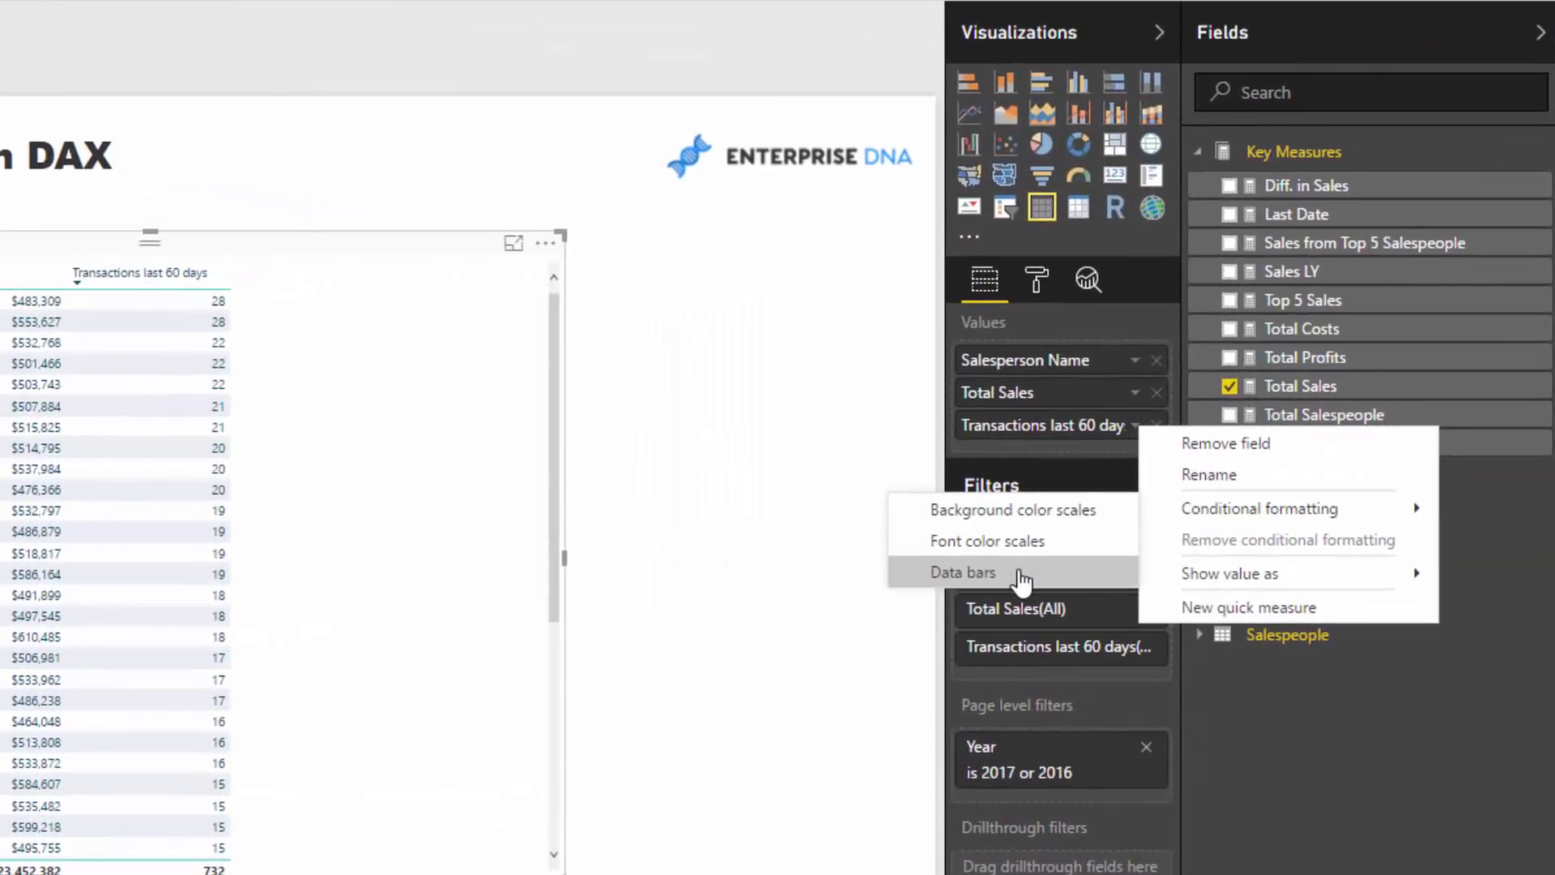
{"action": "left_click", "coordinate": [964, 567]}
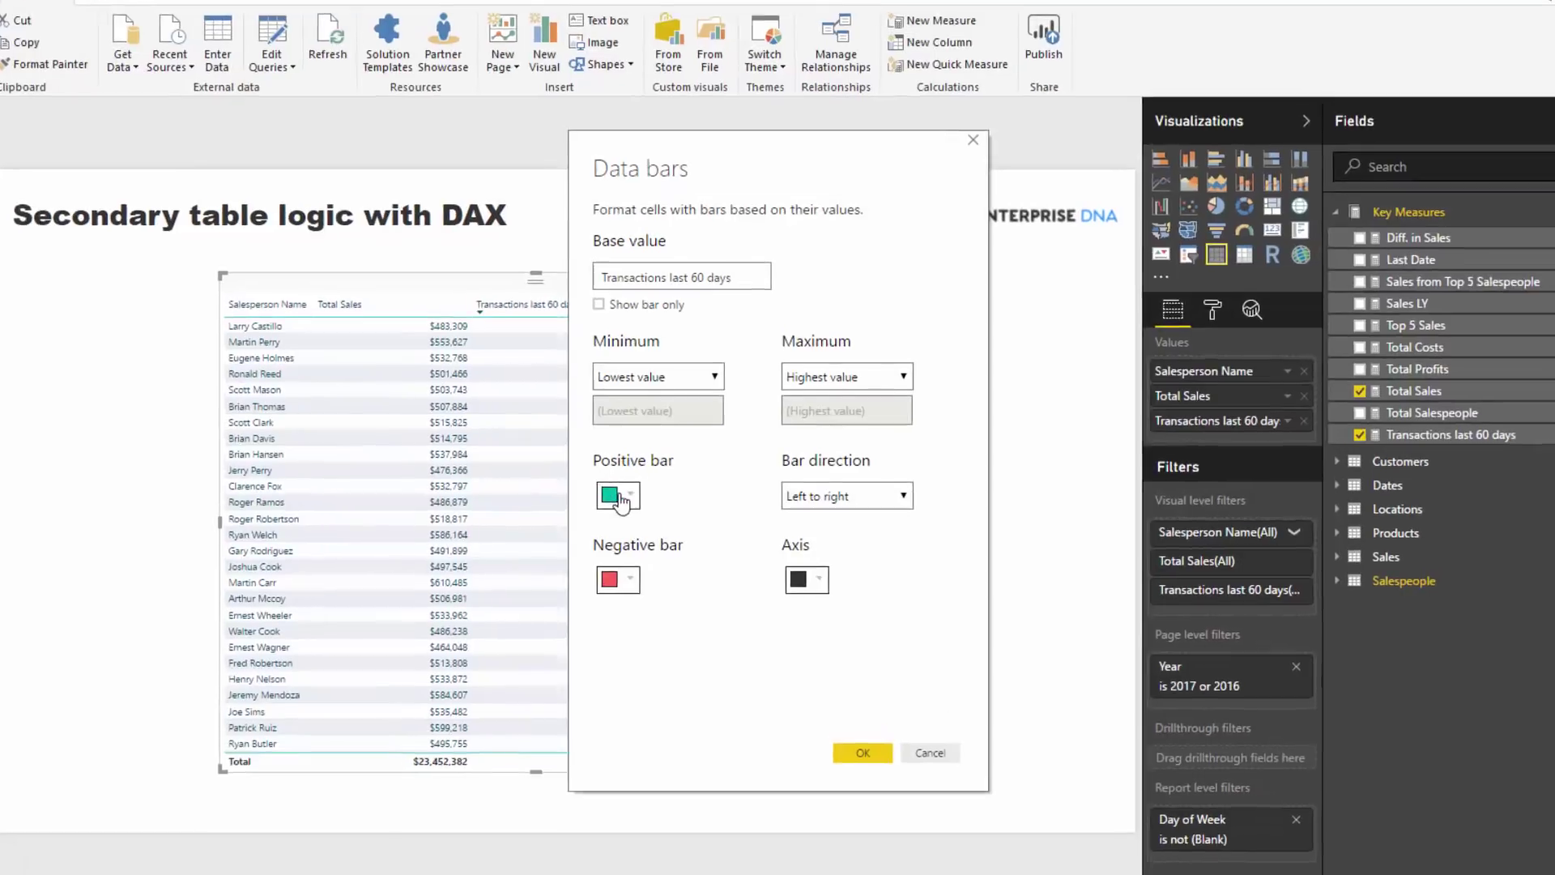
{"action": "left_click", "coordinate": [620, 502]}
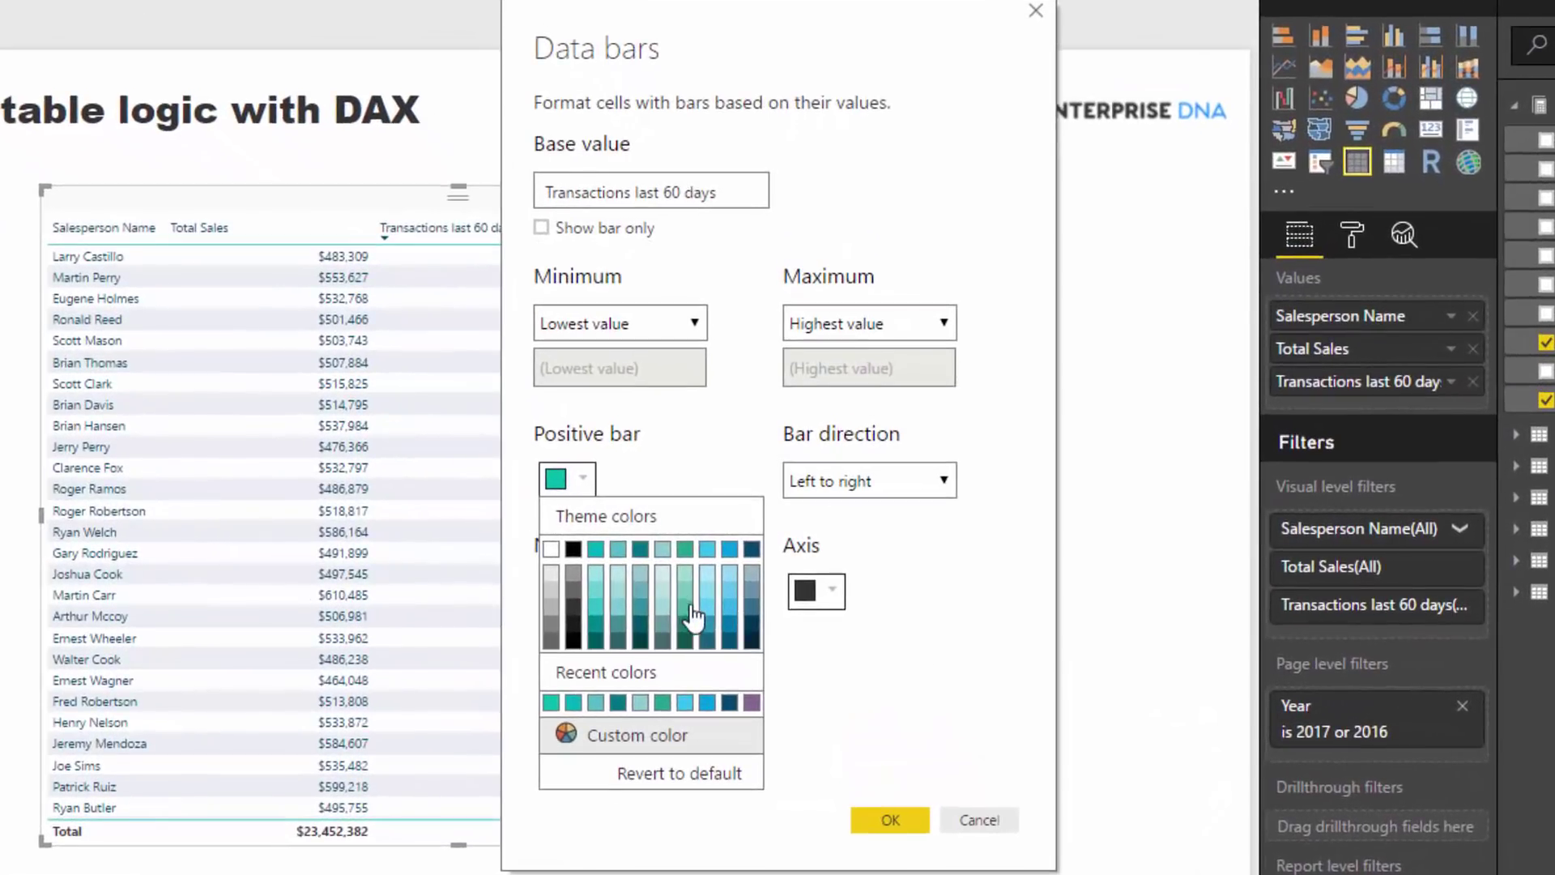
{"action": "left_click", "coordinate": [711, 597]}
{"action": "left_click", "coordinate": [578, 596]}
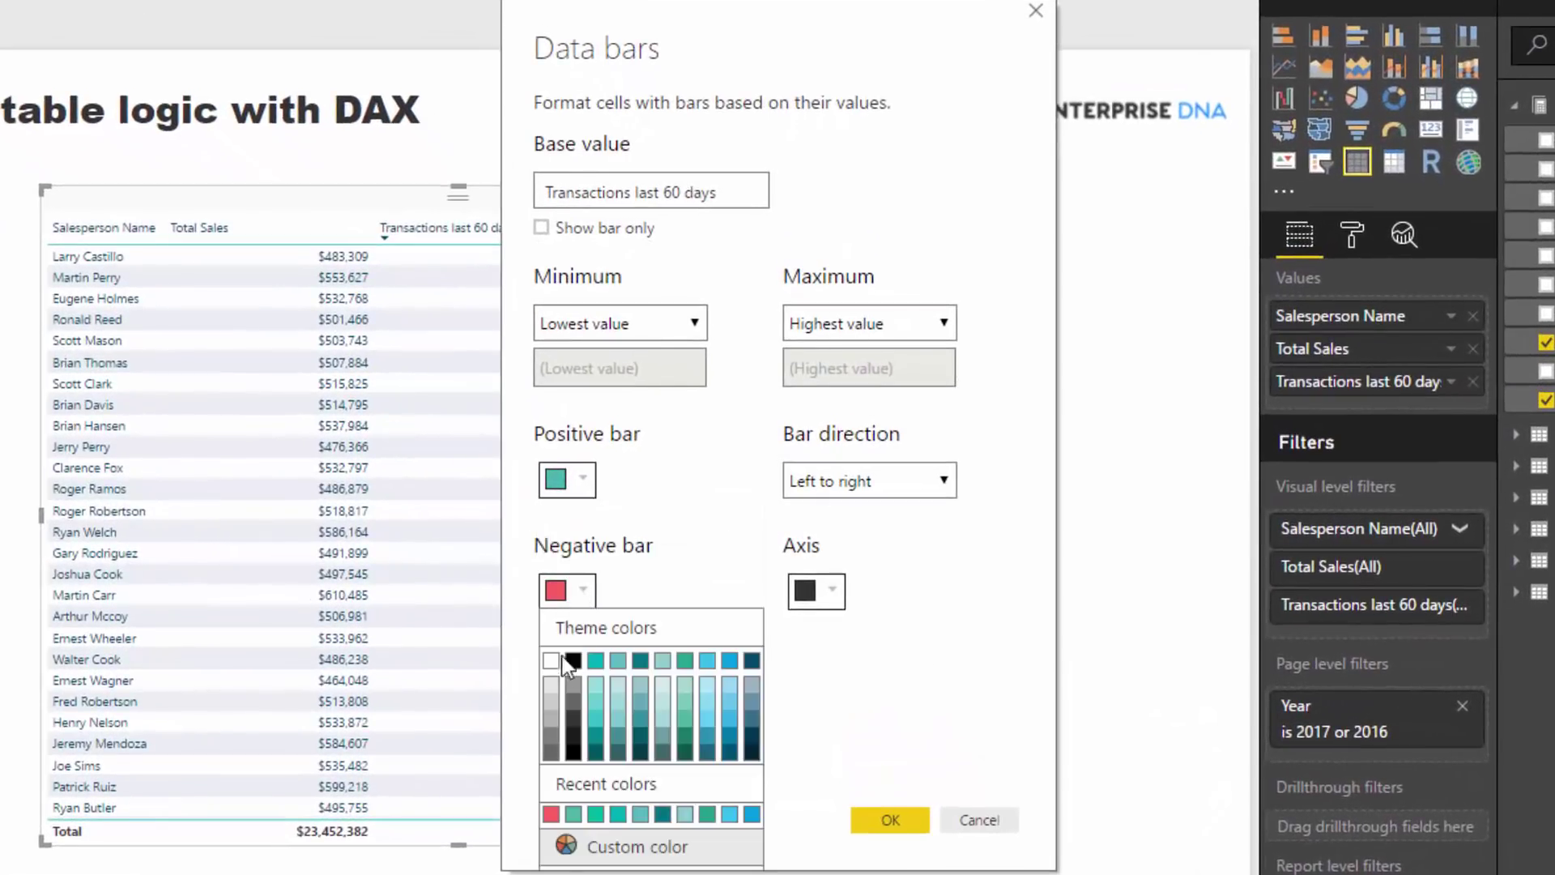
{"action": "left_click", "coordinate": [554, 701]}
{"action": "left_click", "coordinate": [907, 816]}
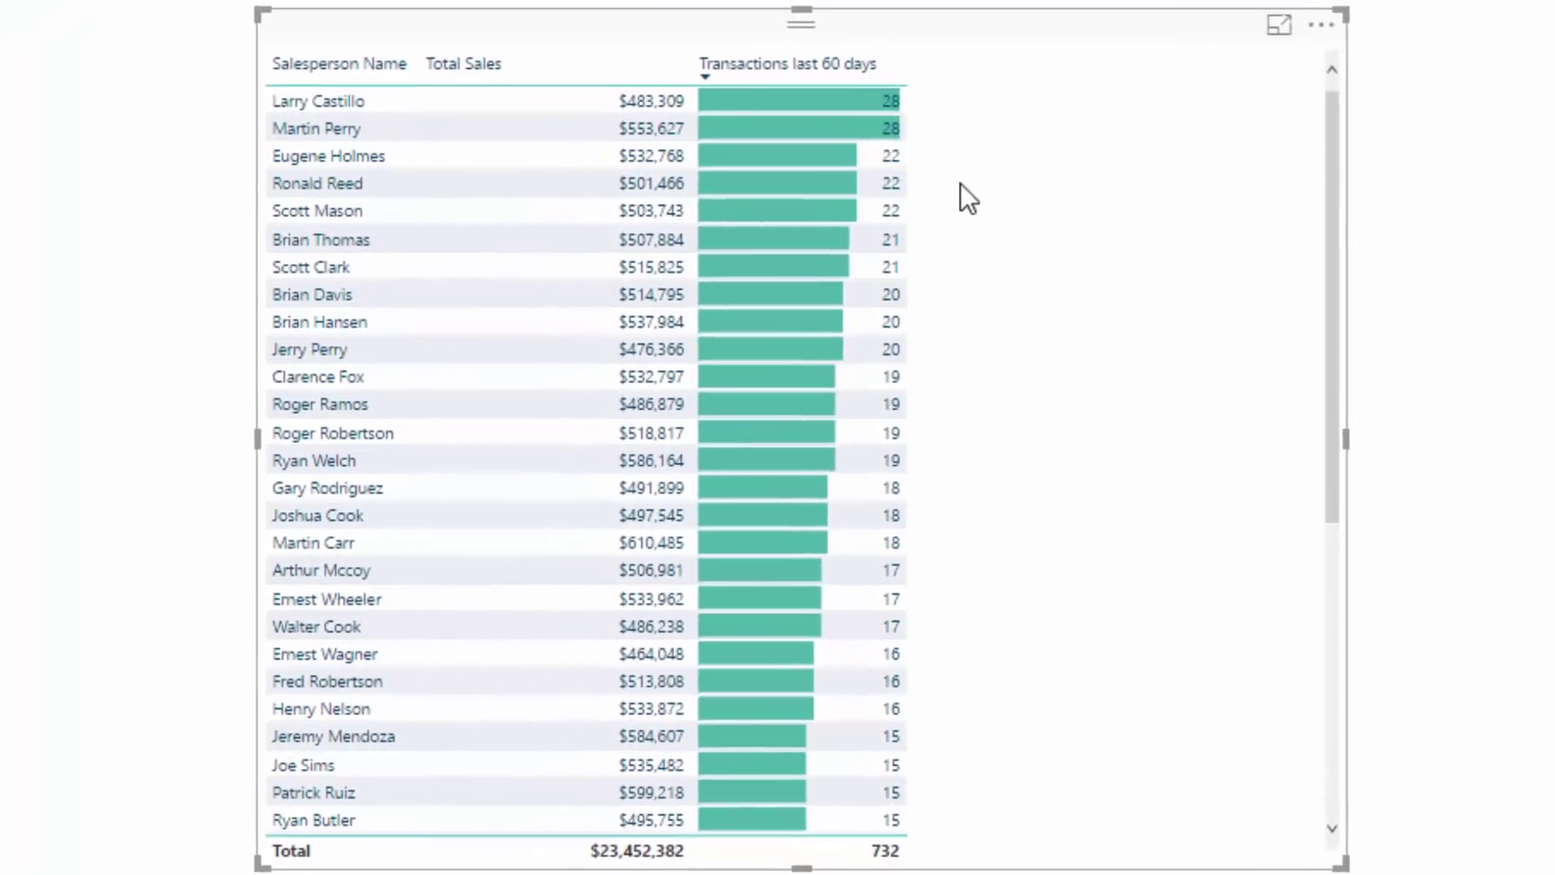
{"action": "left_click_drag", "start_coordinate": [927, 58], "coordinate": [998, 58]}
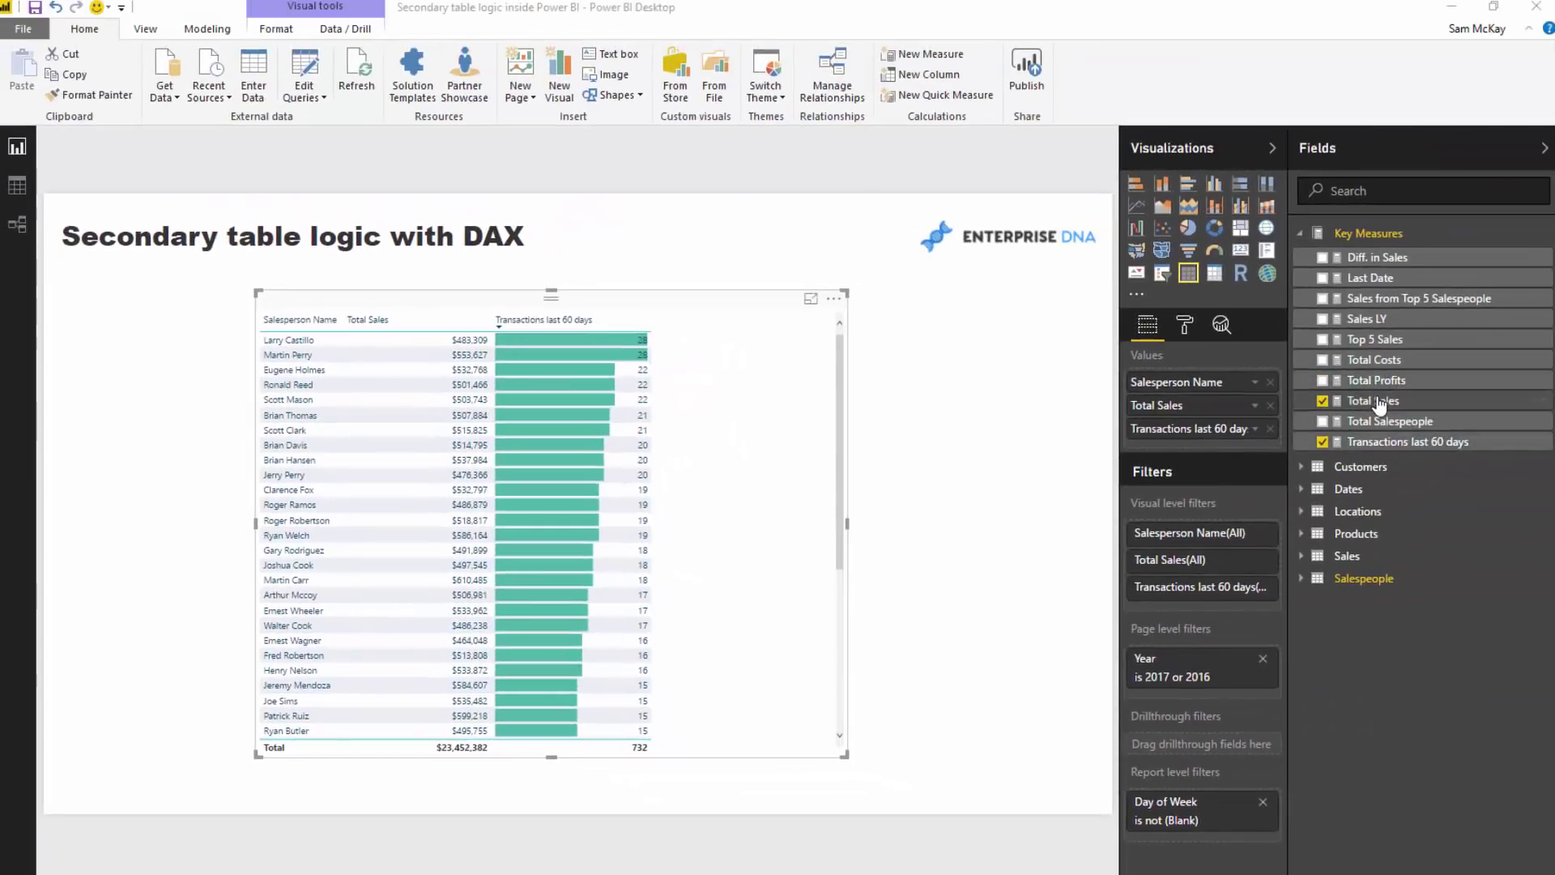
Review the formulas of Total Sales and Transactions last 60 days, focusing on the [Last Date] upper limit
{"action": "left_click", "coordinate": [1379, 404]}
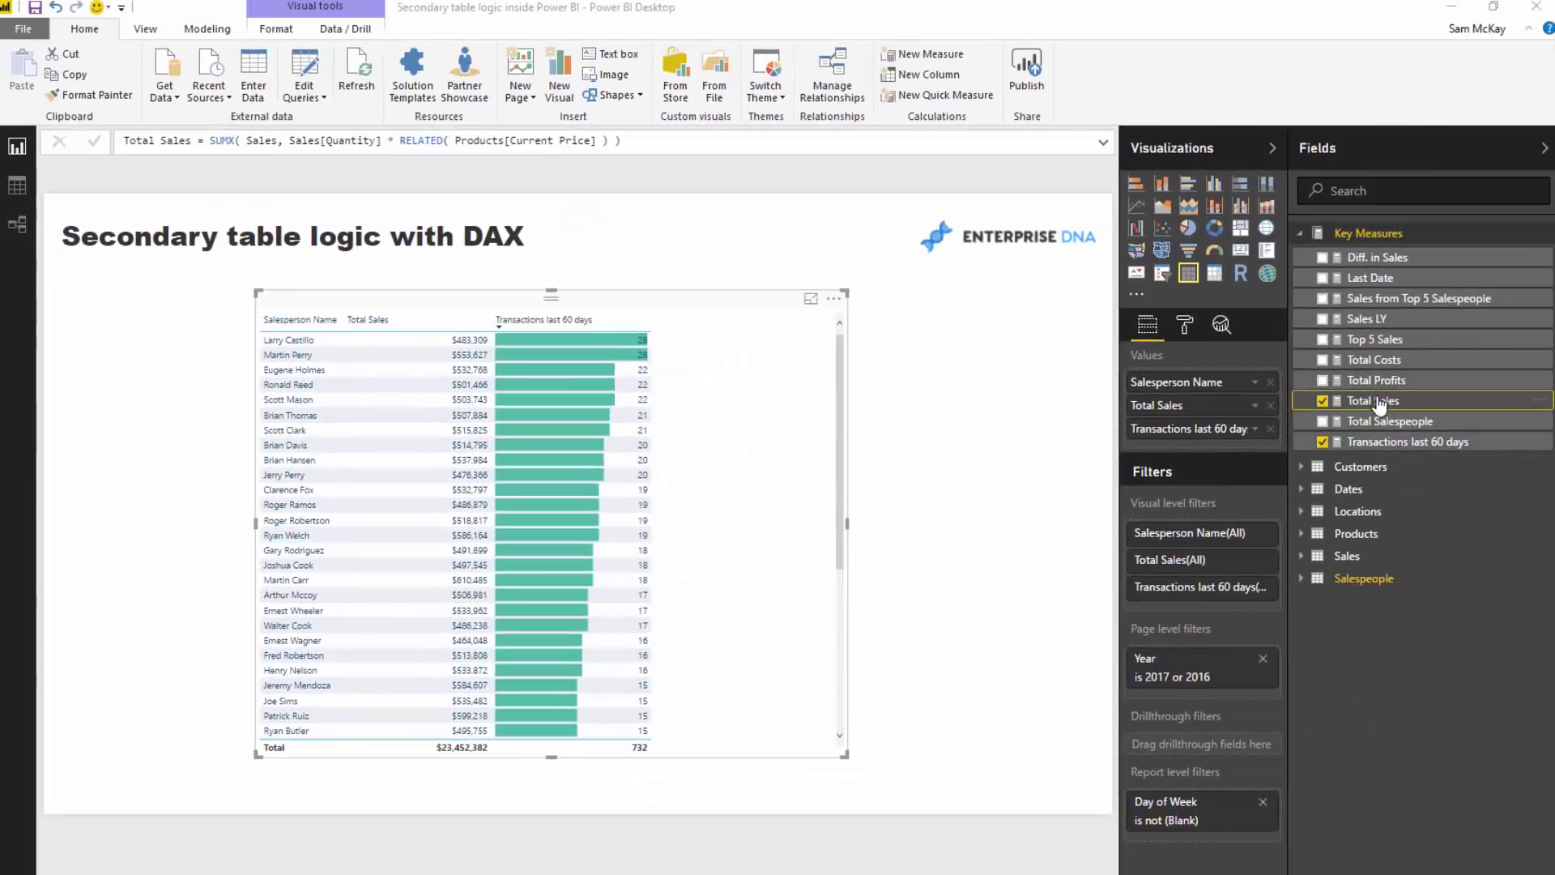
{"action": "left_click", "coordinate": [1393, 444]}
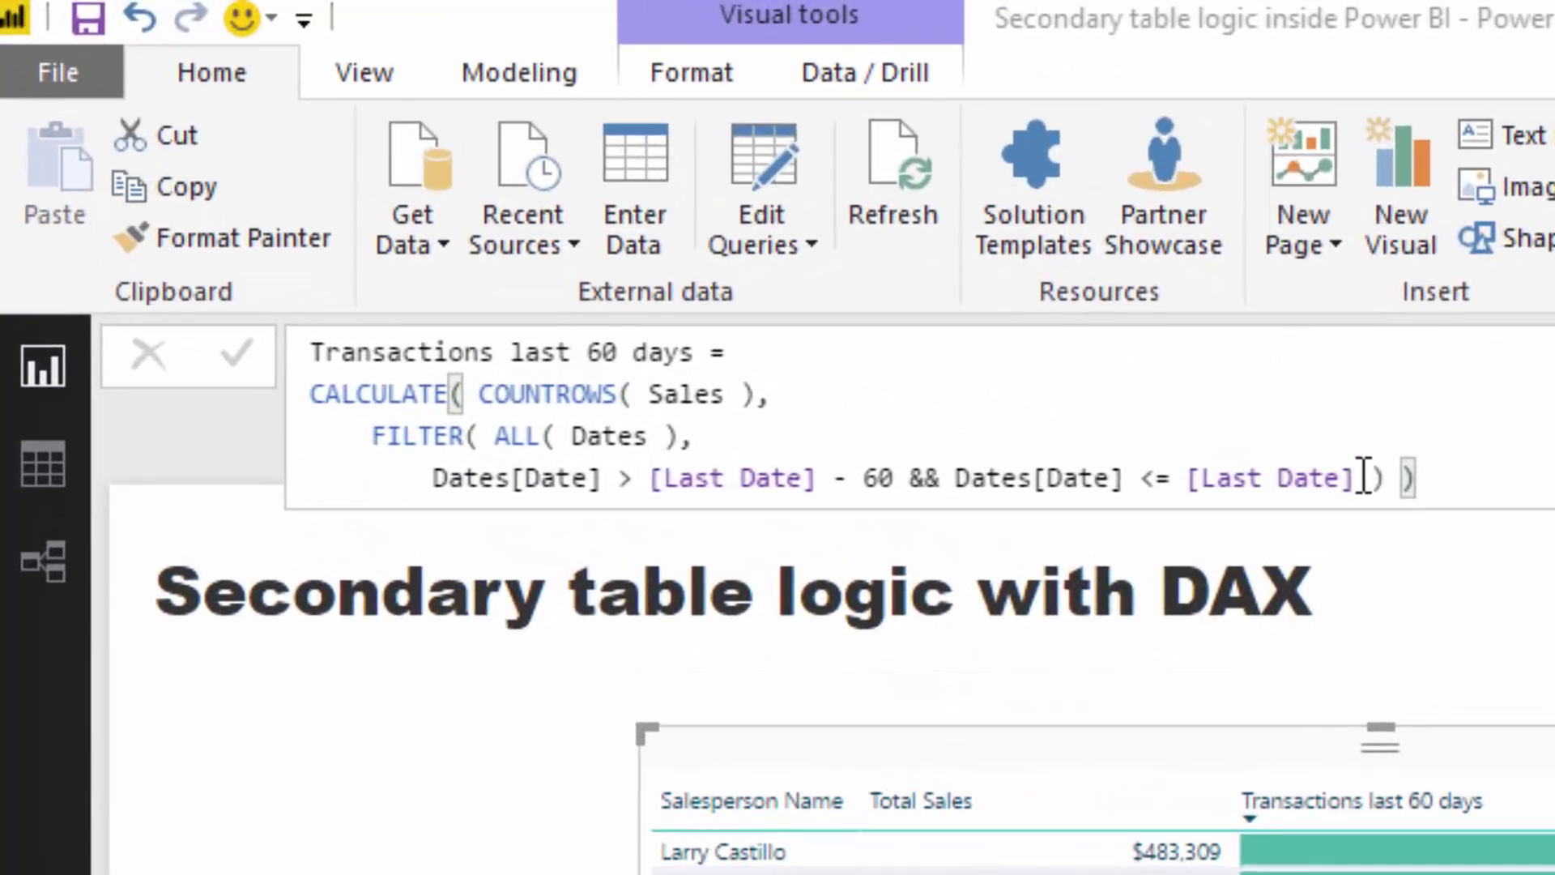
{"action": "left_click_drag", "start_coordinate": [867, 306], "coordinate": [756, 308]}
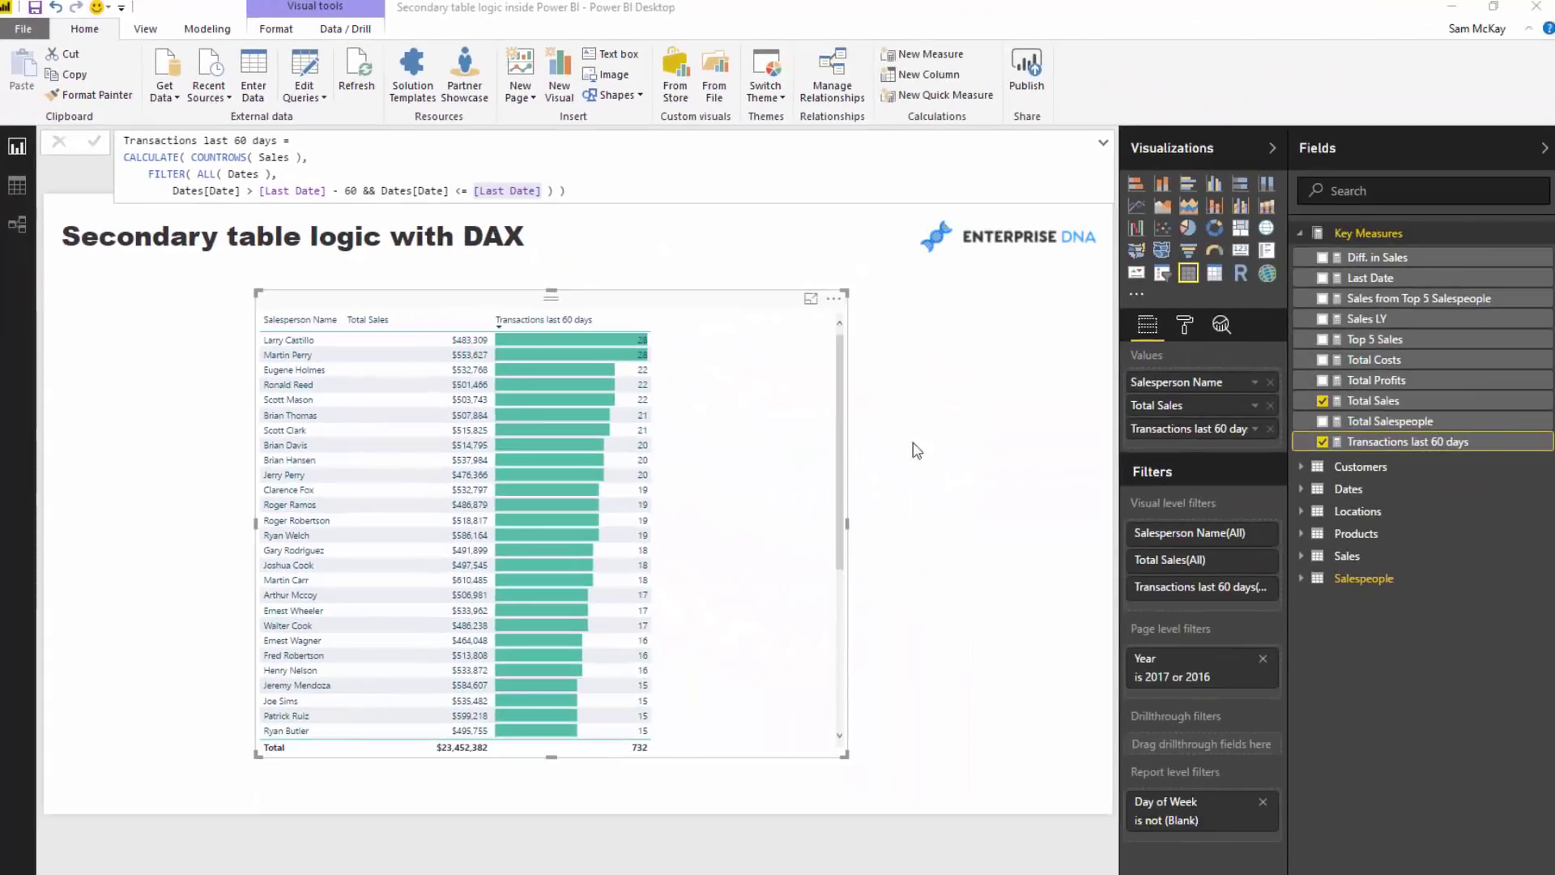
{"action": "left_click", "coordinate": [947, 462]}
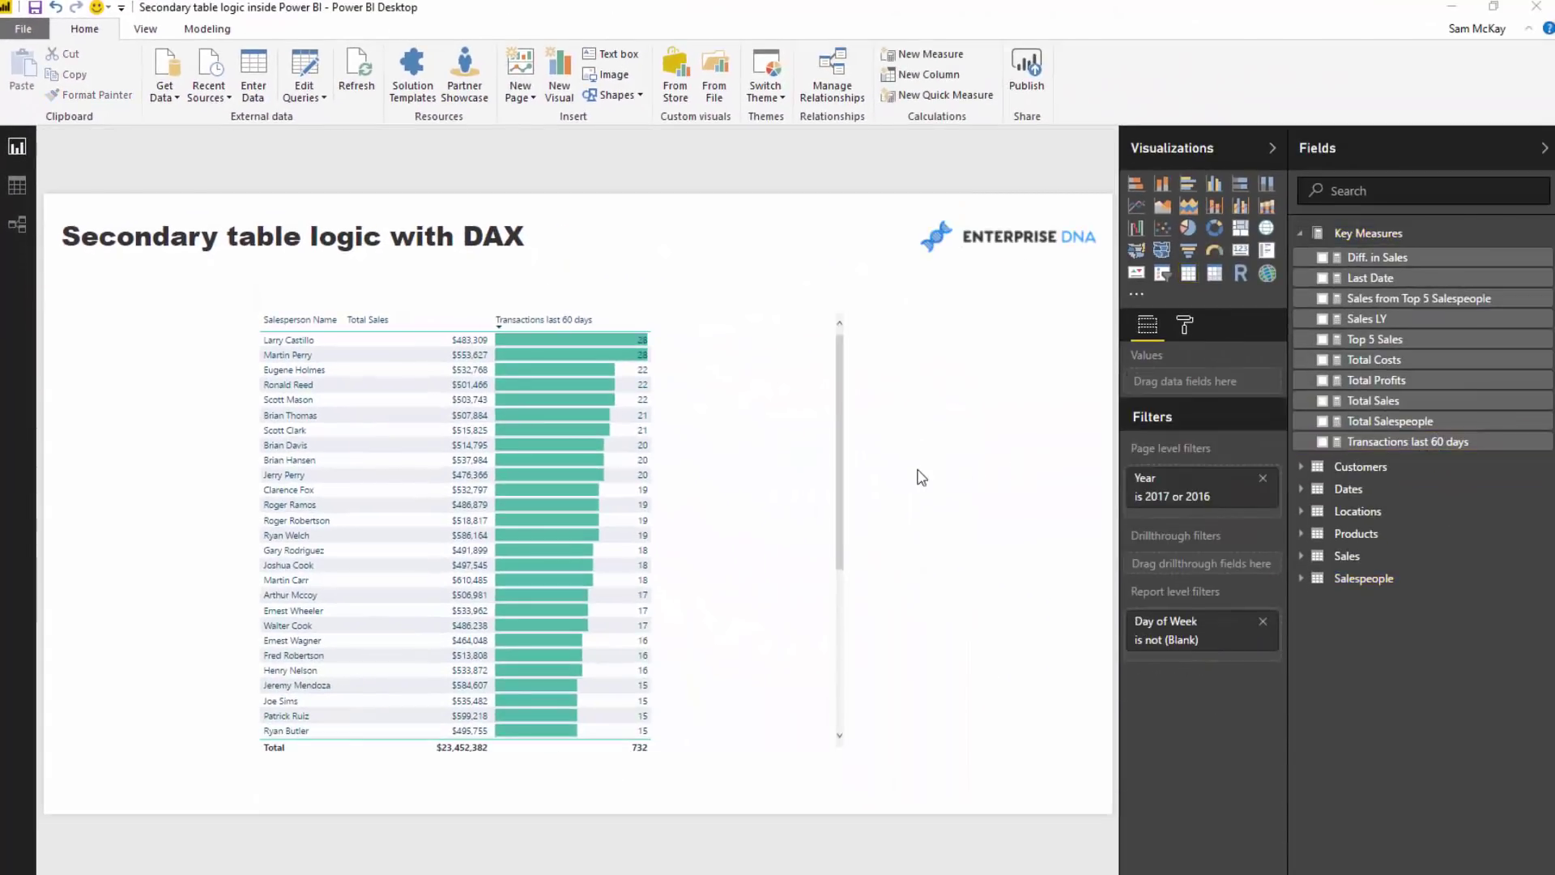
Shift the salesperson table slightly toward the page's left edge and widen it on its right side
{"action": "left_click_drag", "start_coordinate": [781, 462], "coordinate": [729, 454]}
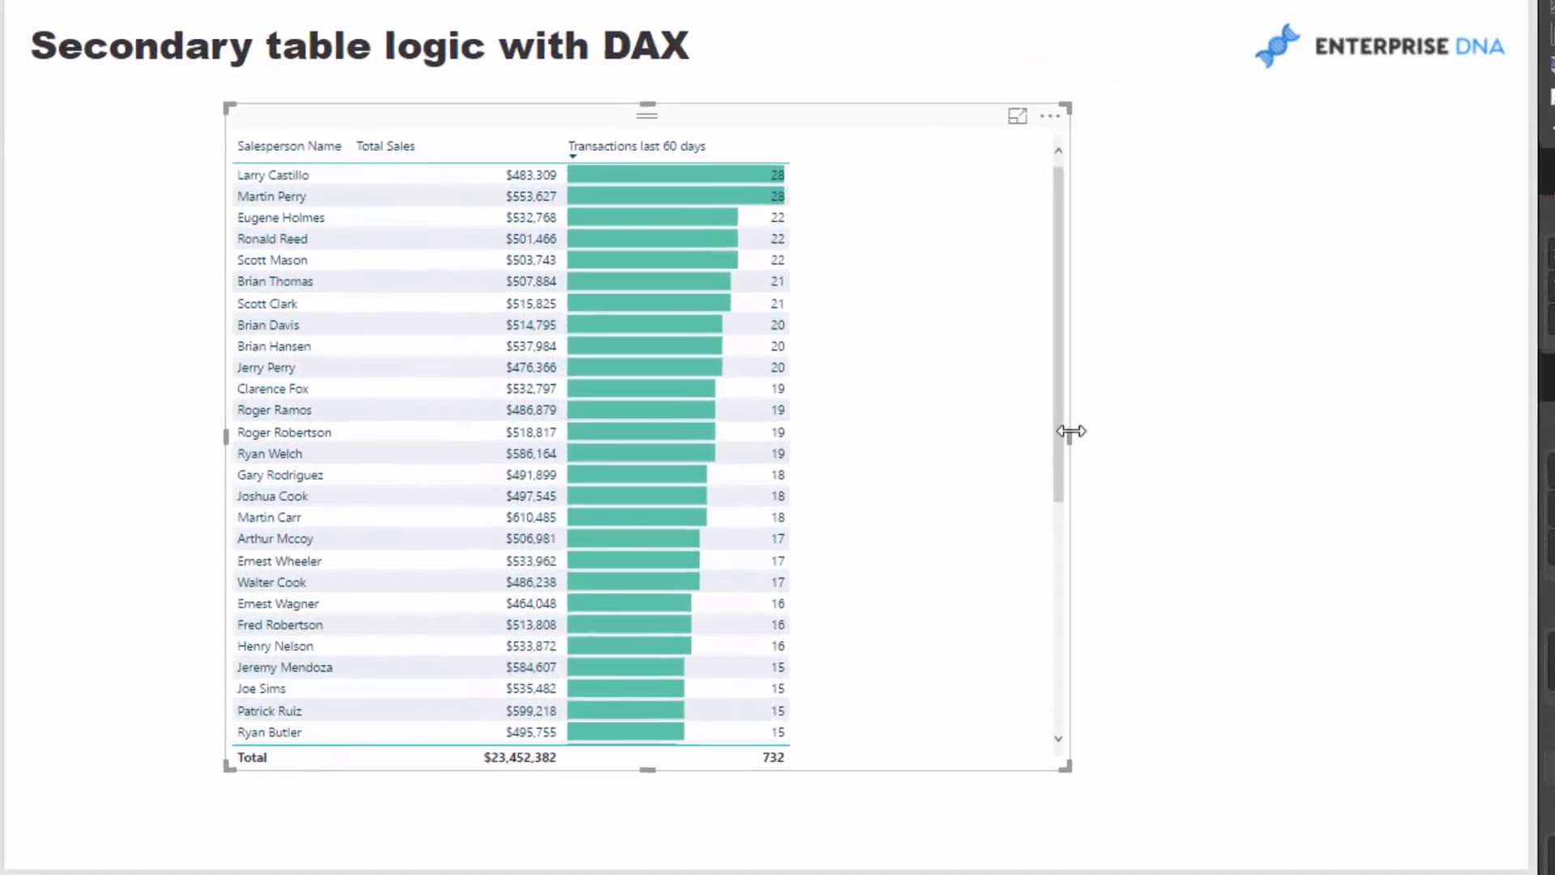
{"action": "left_click_drag", "start_coordinate": [787, 508], "coordinate": [889, 526]}
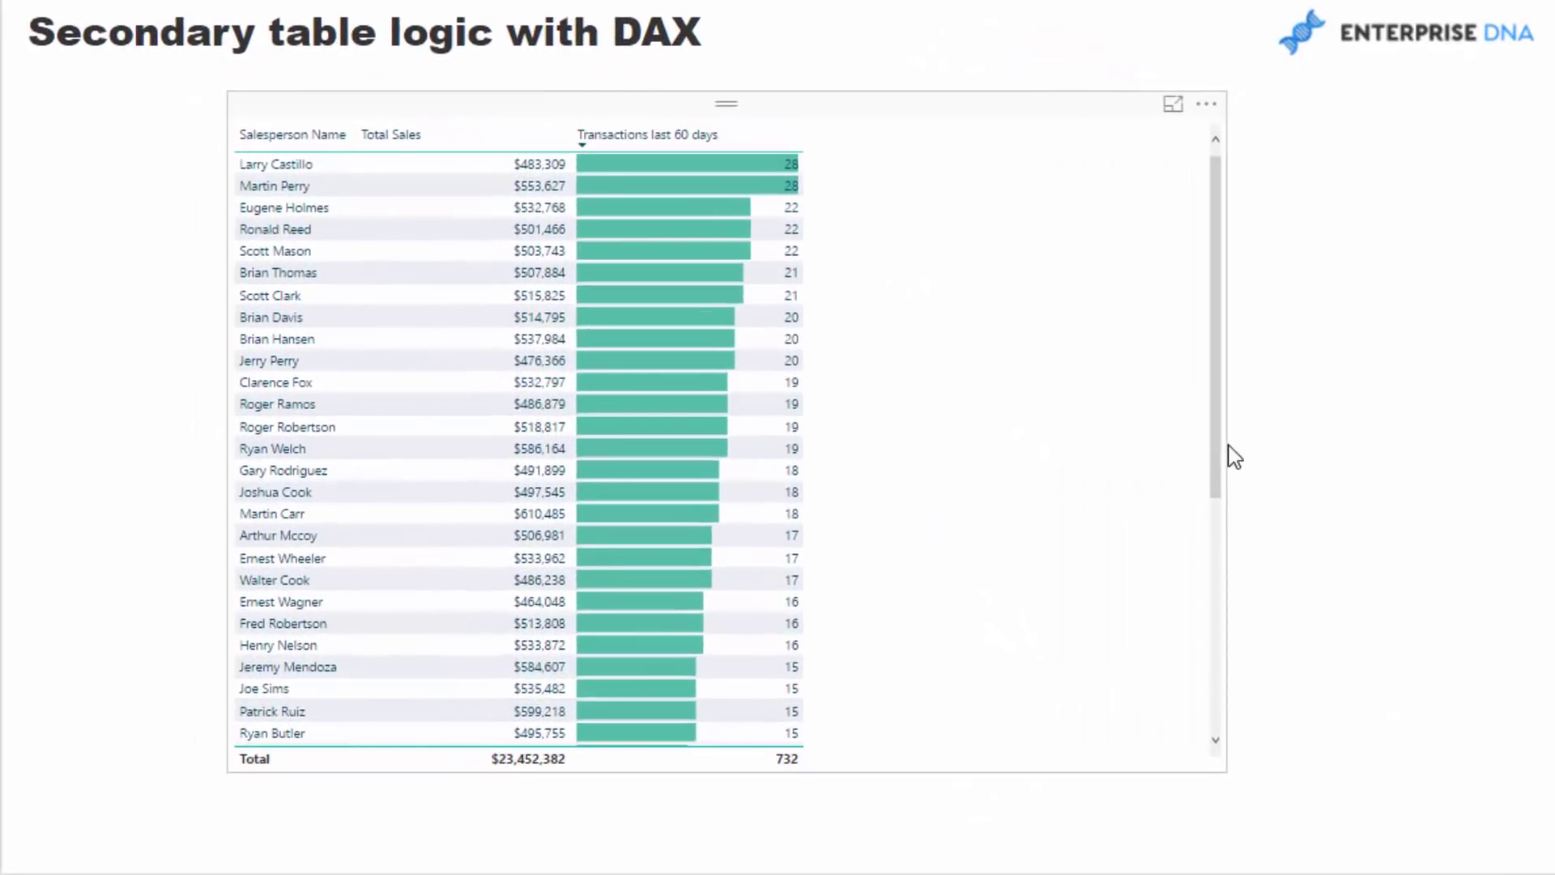
{"action": "left_click", "coordinate": [1088, 417]}
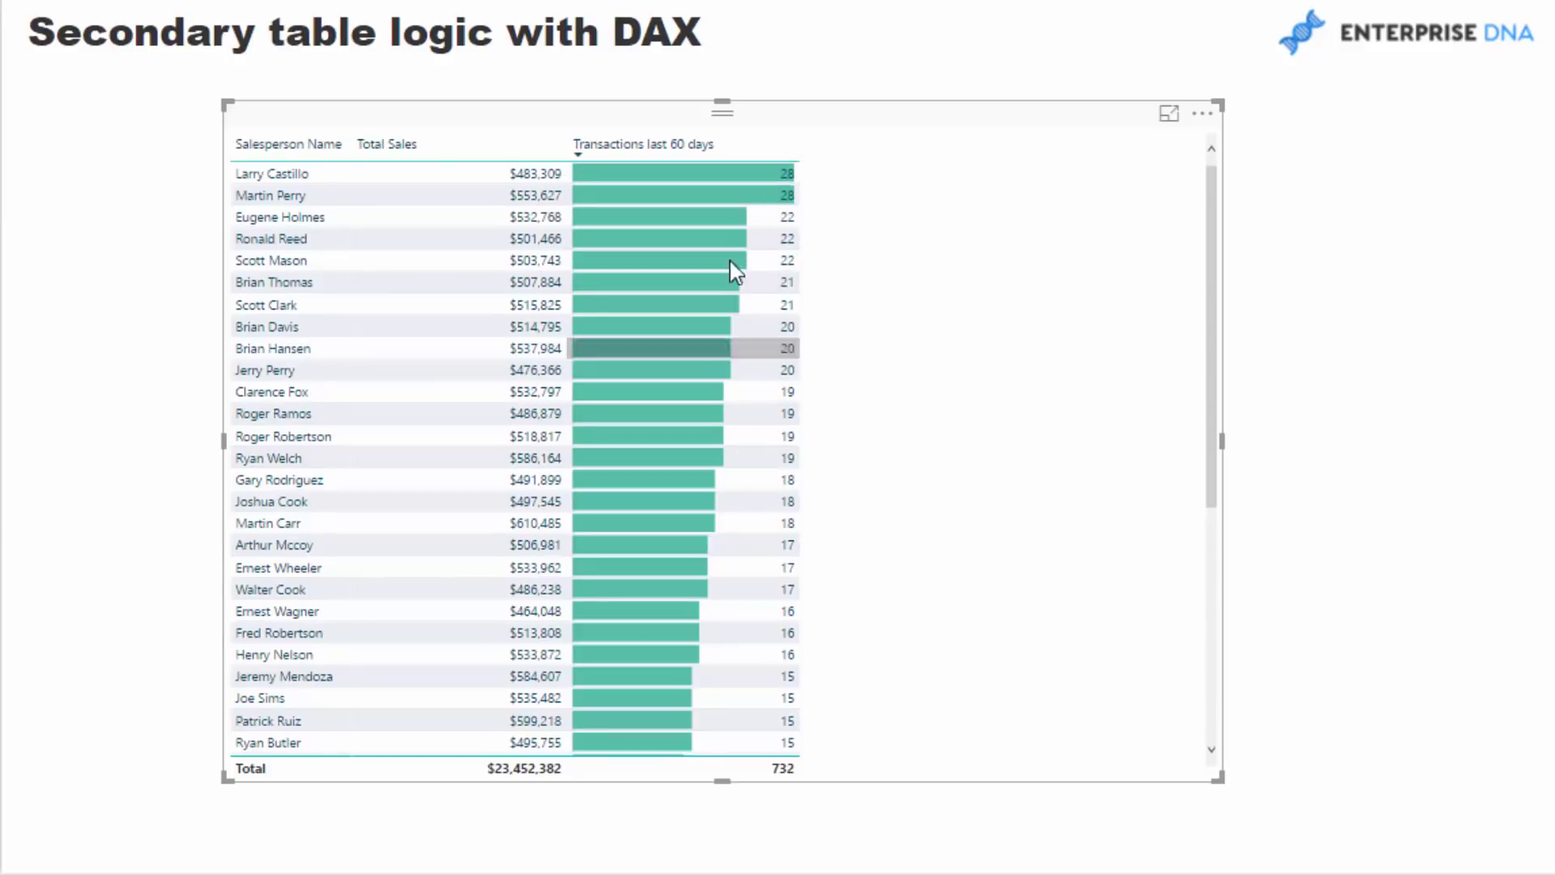
Examine the Transactions last 60 days values from the highest to the lowest salesperson and display the measure's formula
{"action": "mouse_move", "coordinate": [760, 374]}
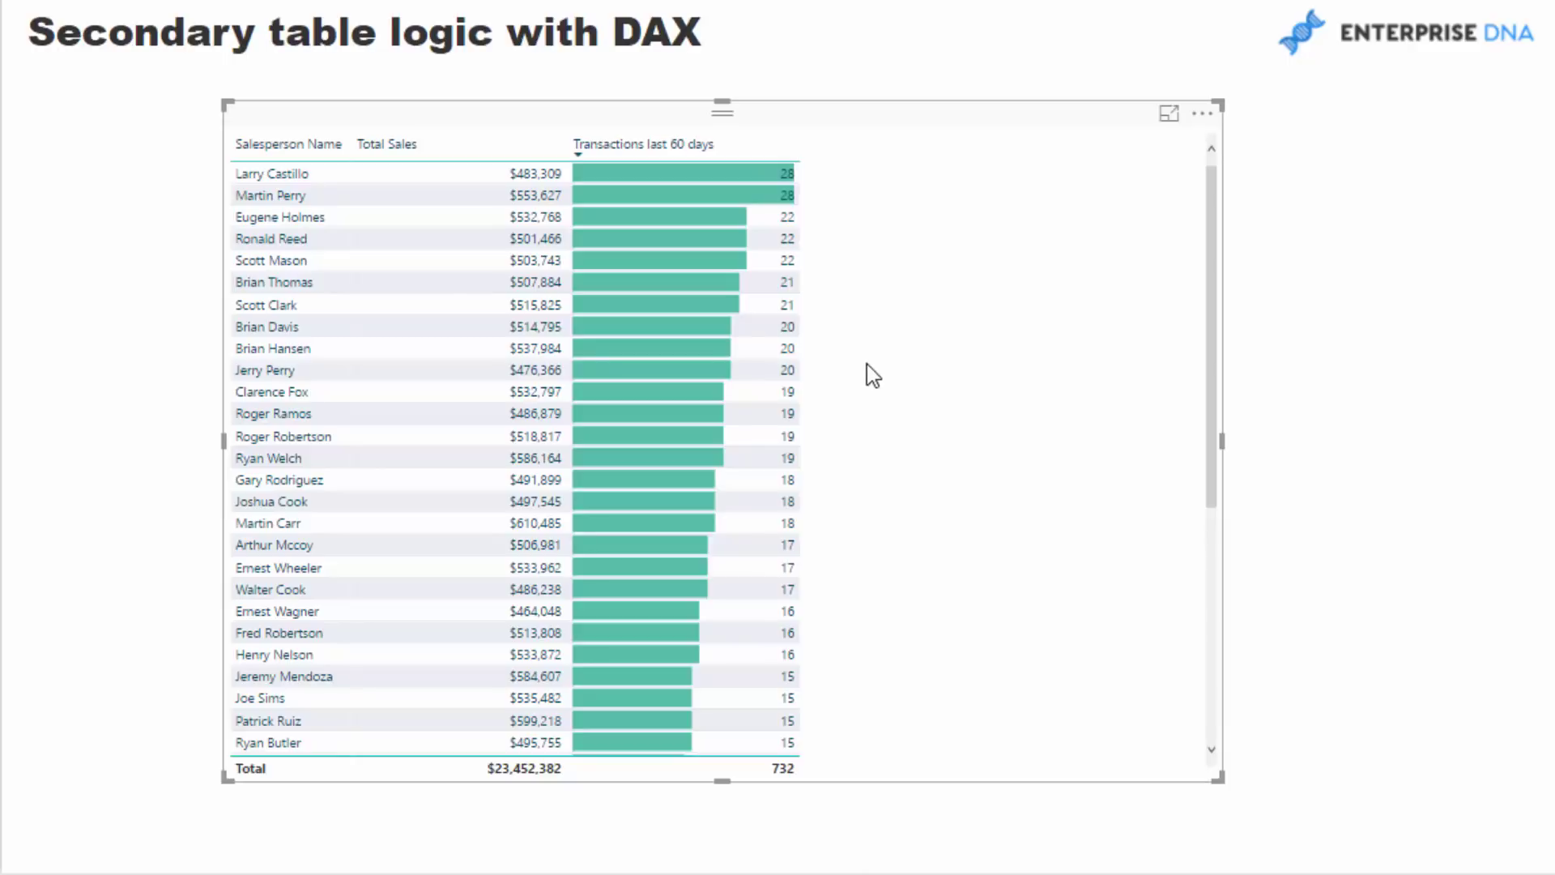
{"action": "scroll", "coordinate": [866, 363], "scroll_direction": "down", "scroll_amount": 6}
{"action": "mouse_move", "coordinate": [708, 716]}
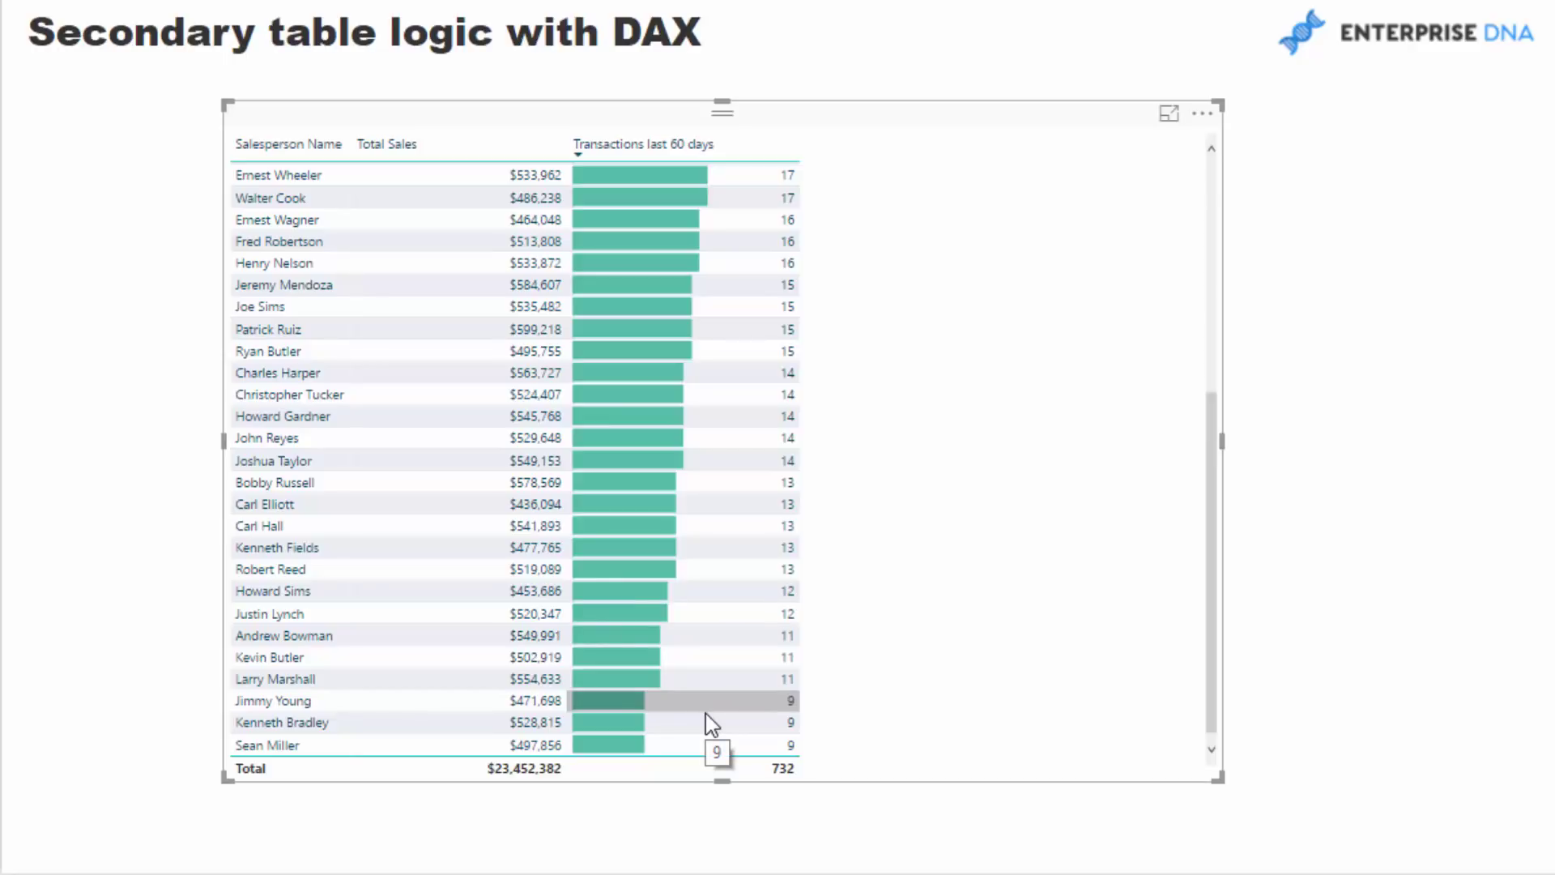
{"action": "scroll", "coordinate": [706, 713], "scroll_direction": "up", "scroll_amount": 6}
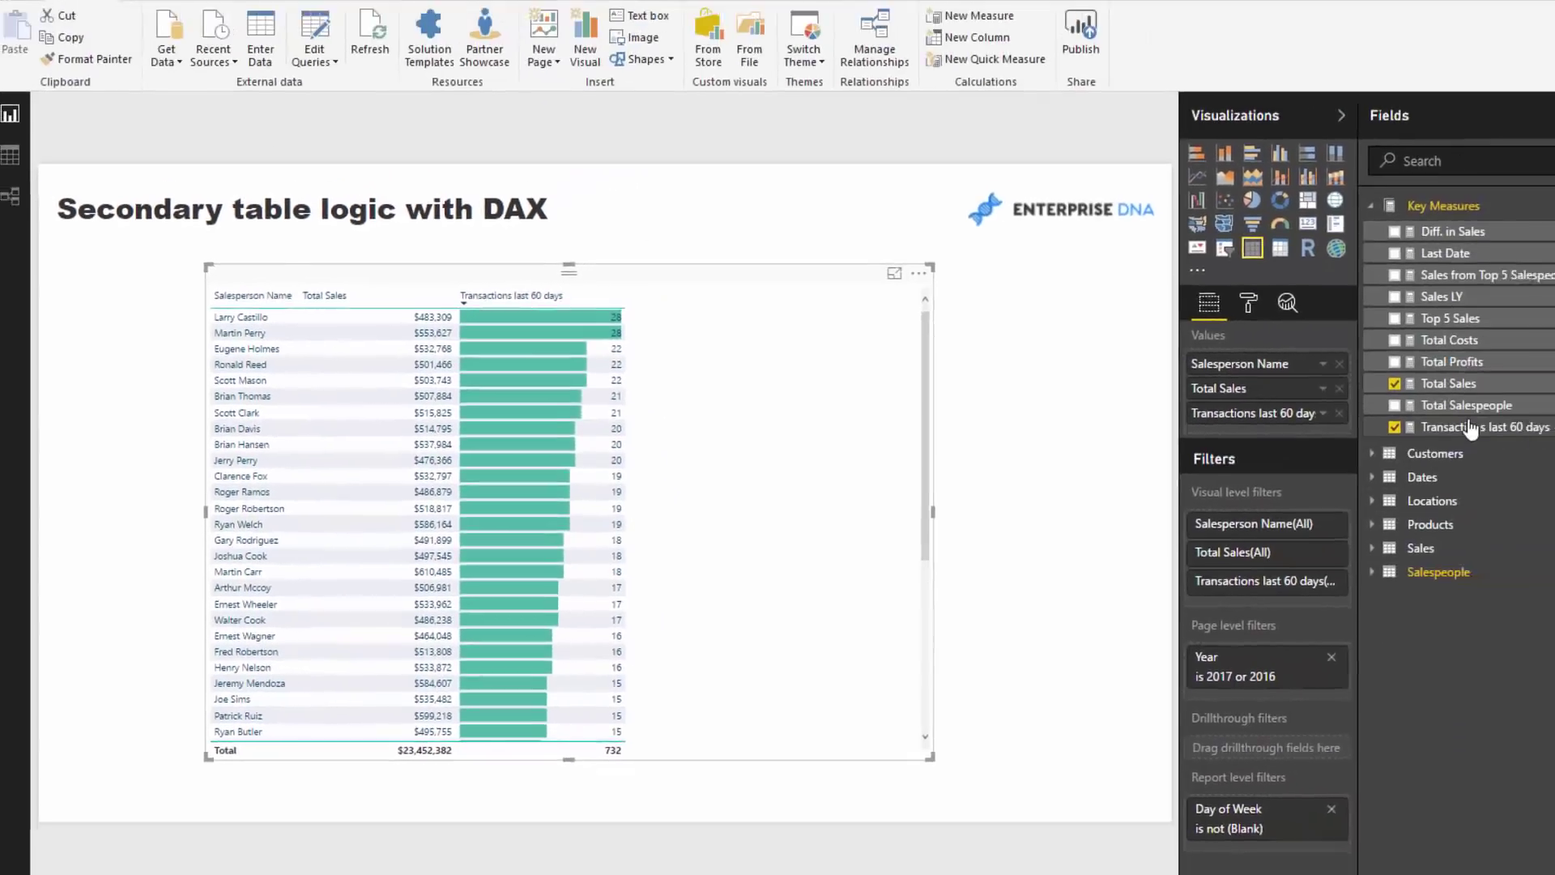
{"action": "left_click", "coordinate": [1393, 441]}
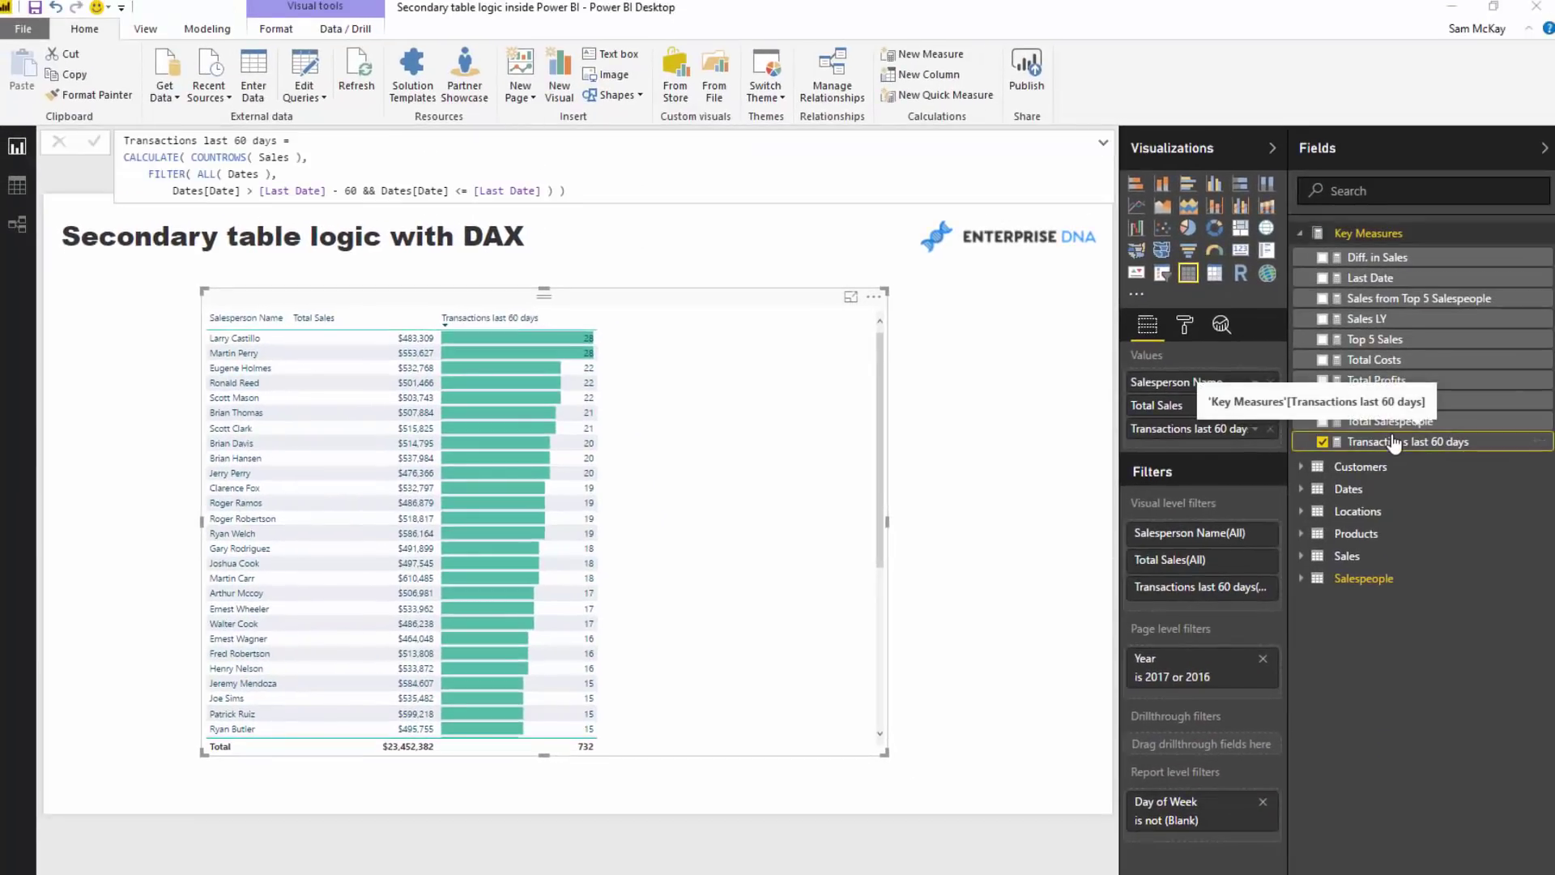
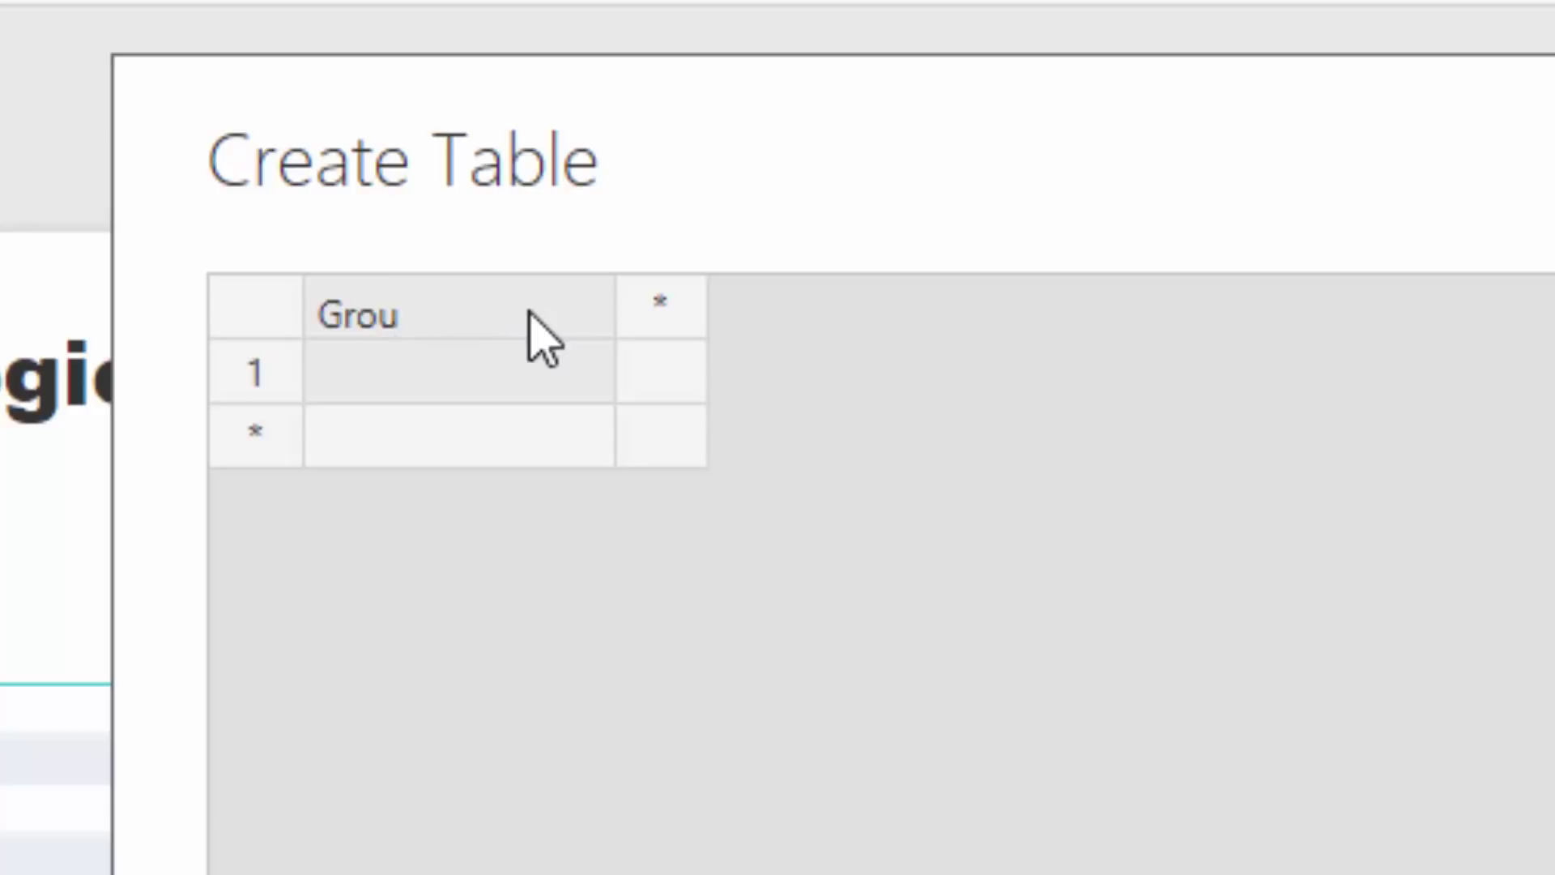
Name the new table's first column "Salespeople Group" and widen it to fit the full heading
{"action": "type", "text": "p"}
{"action": "key", "text": "Return"}
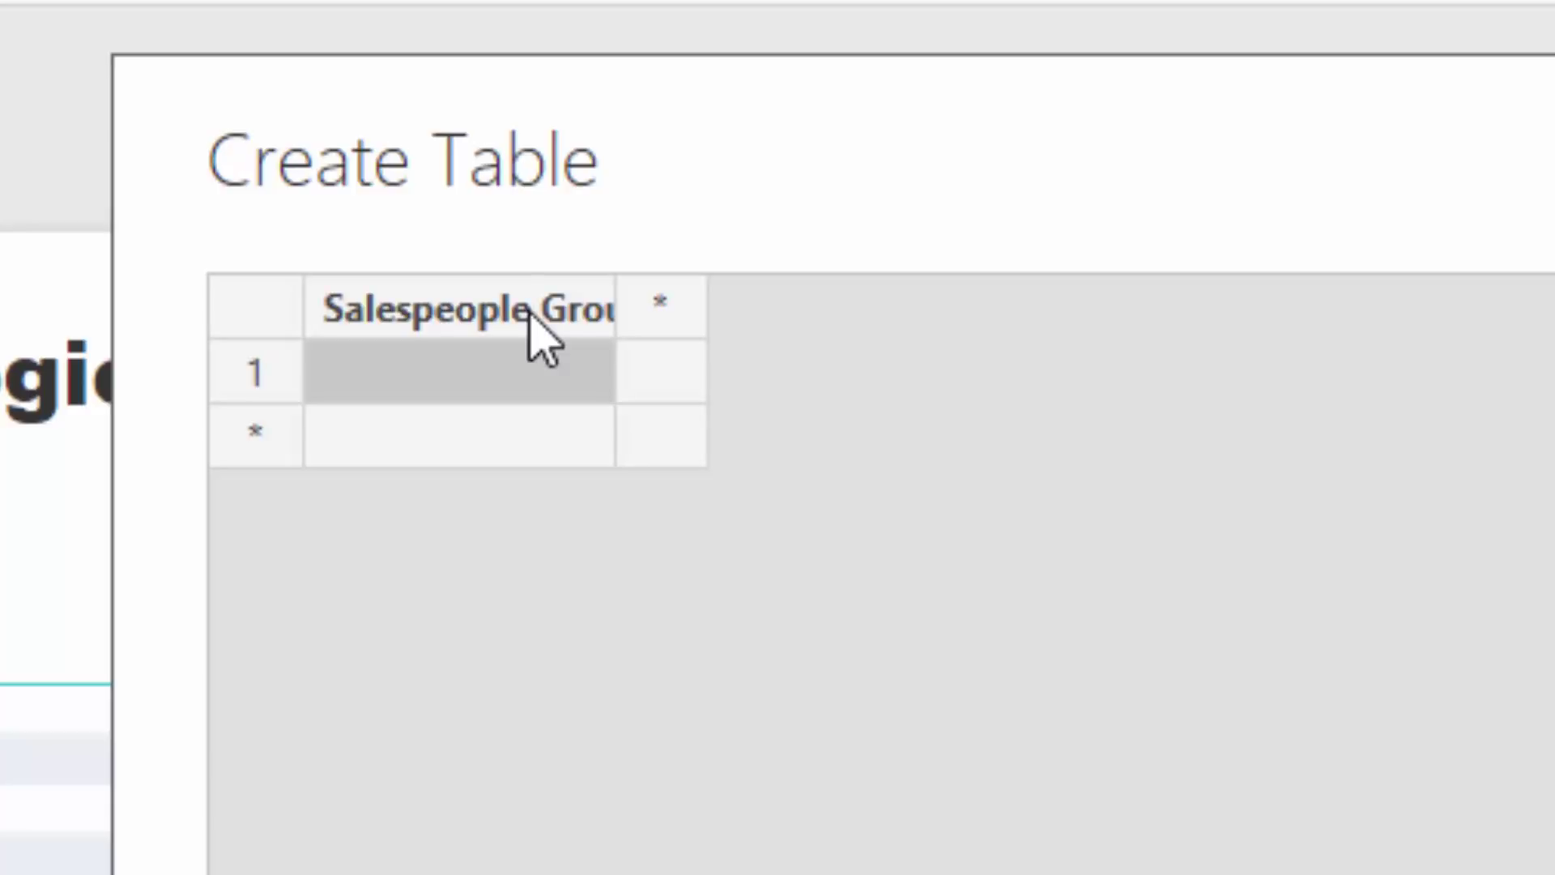
{"action": "left_click_drag", "start_coordinate": [618, 281], "coordinate": [818, 315]}
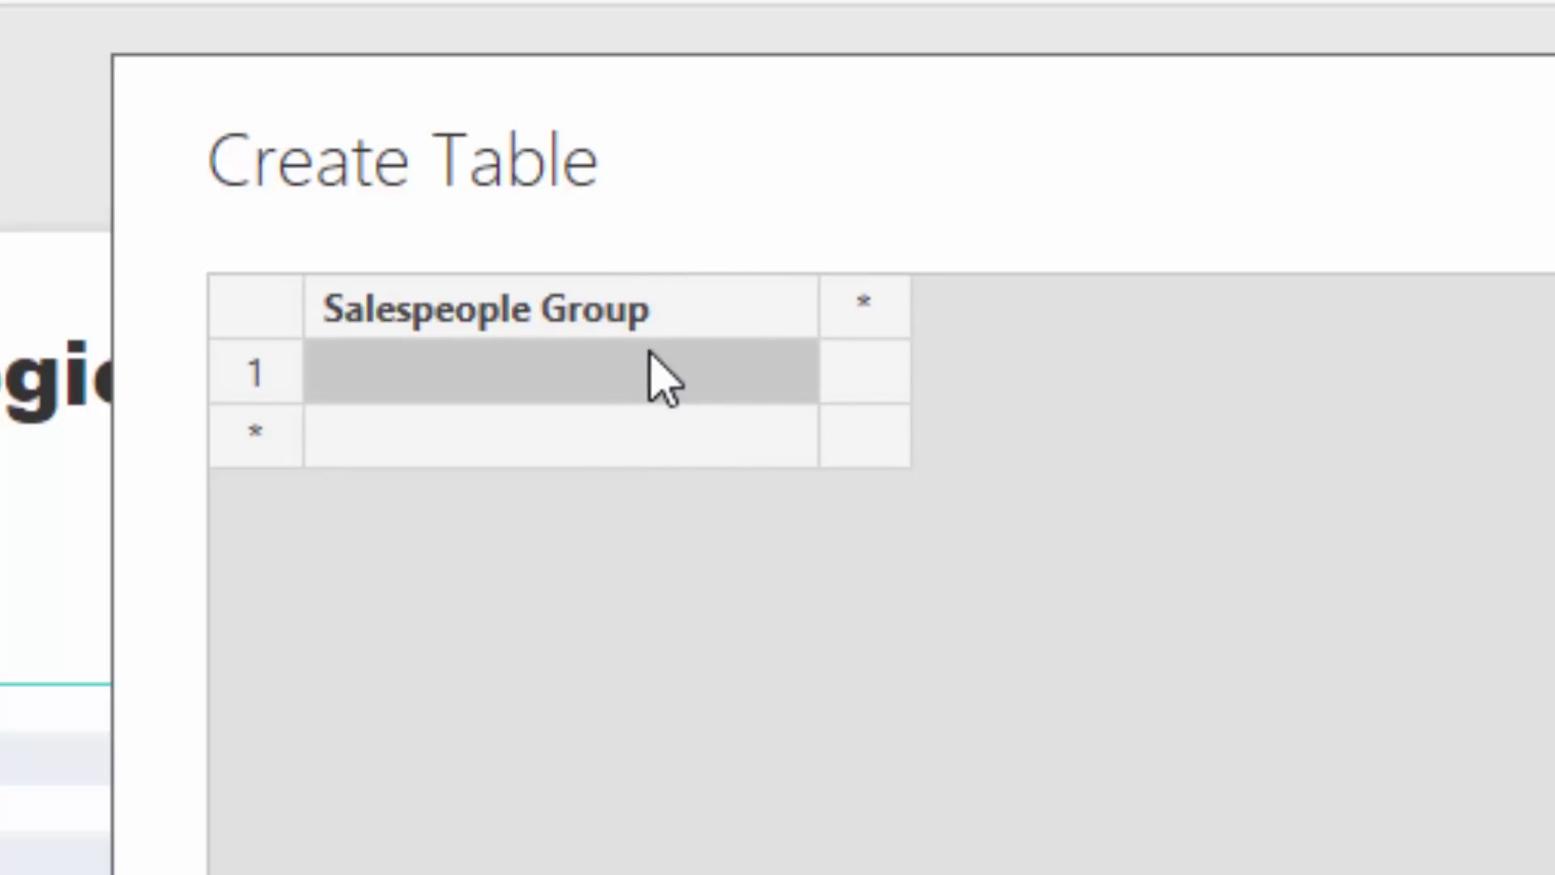
Fill the Salespeople Group column with three rows: Top Salespeople, Ok Salespeople and Poor Salespeople
{"action": "type", "text": "Top"}
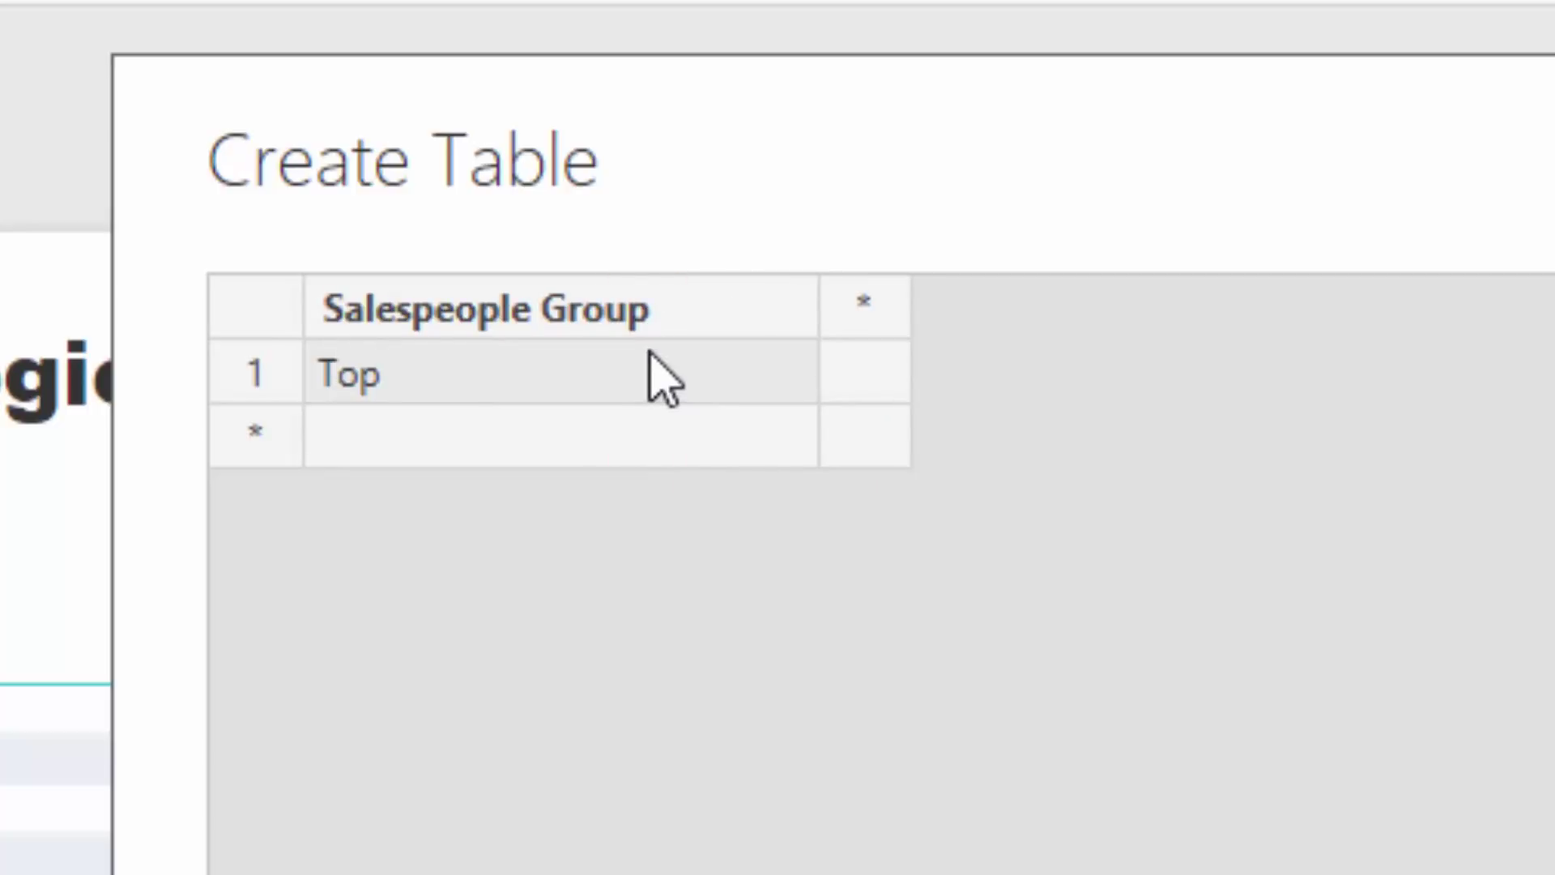
{"action": "type", "text": " Salesp"}
{"action": "key", "text": "BackSpace"}
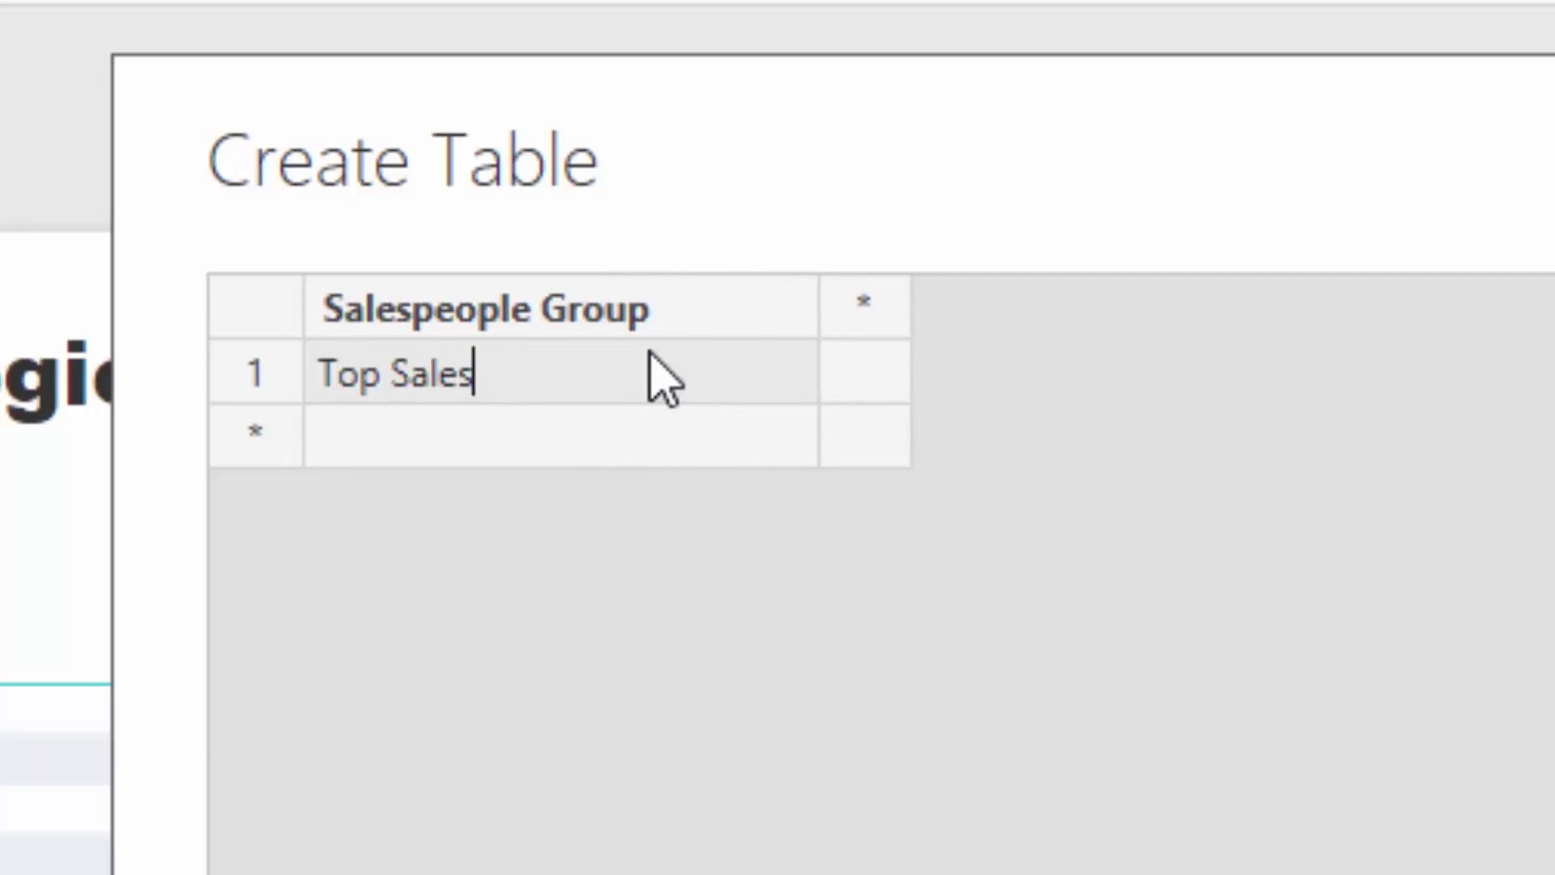
{"action": "type", "text": "people"}
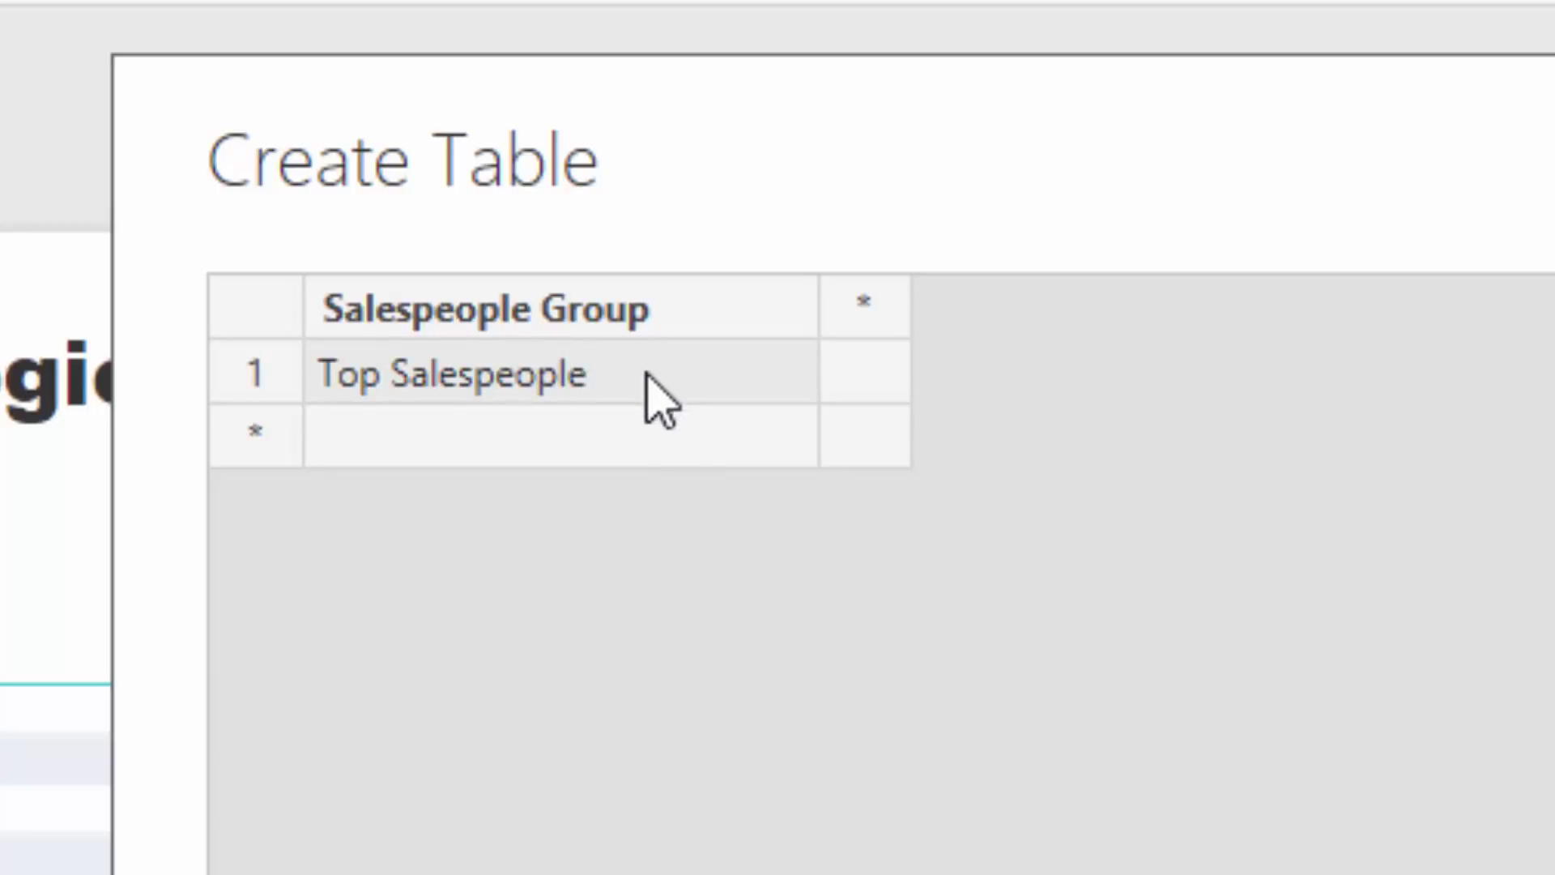
{"action": "left_click", "coordinate": [649, 431]}
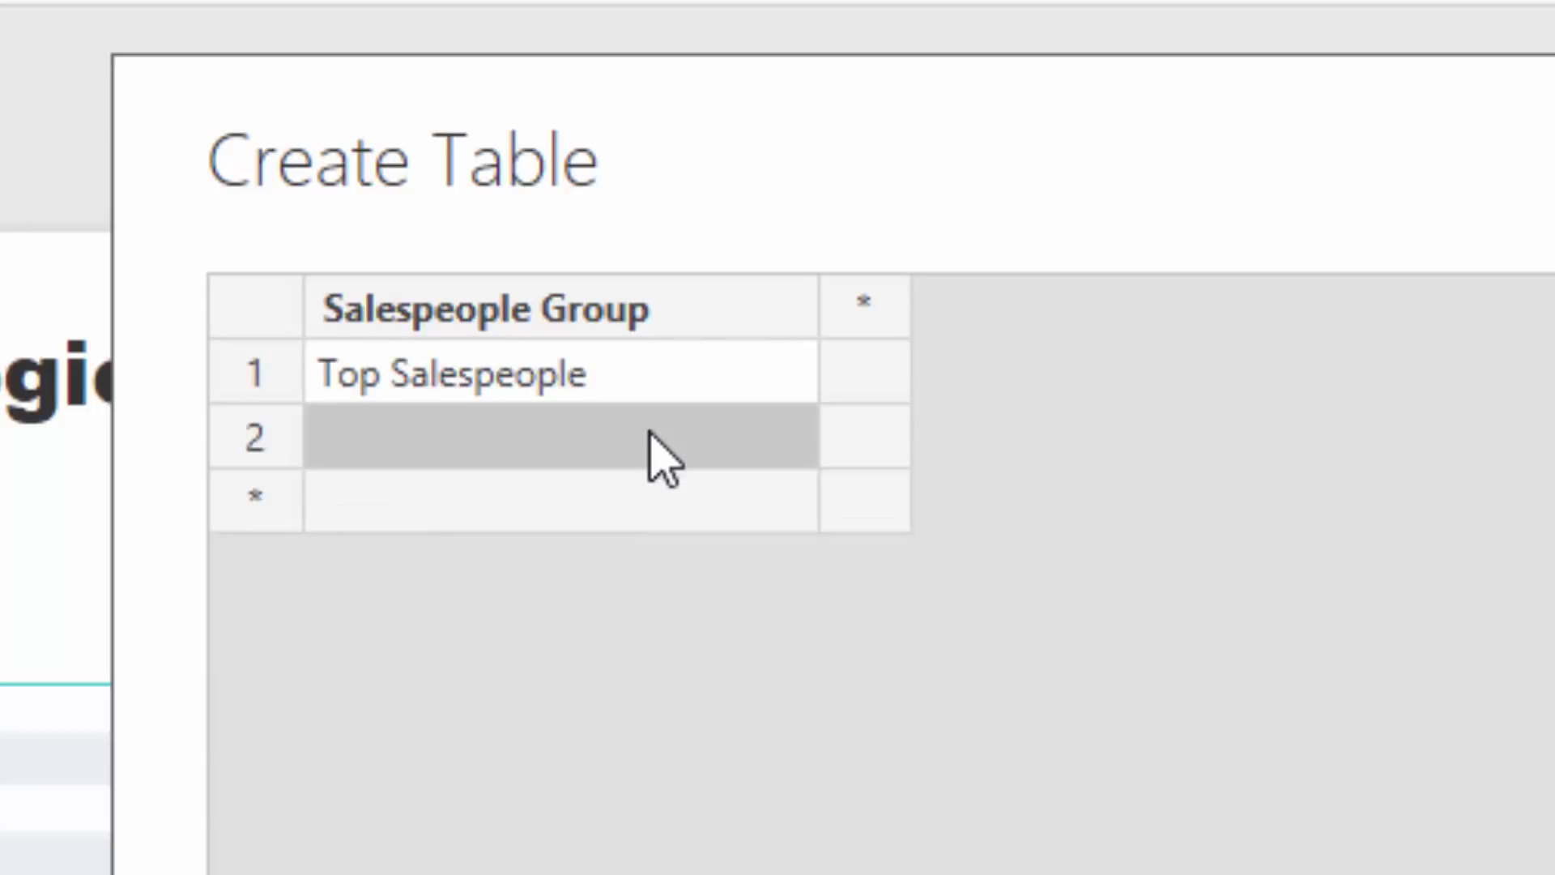
{"action": "type", "text": "Ok Sales"}
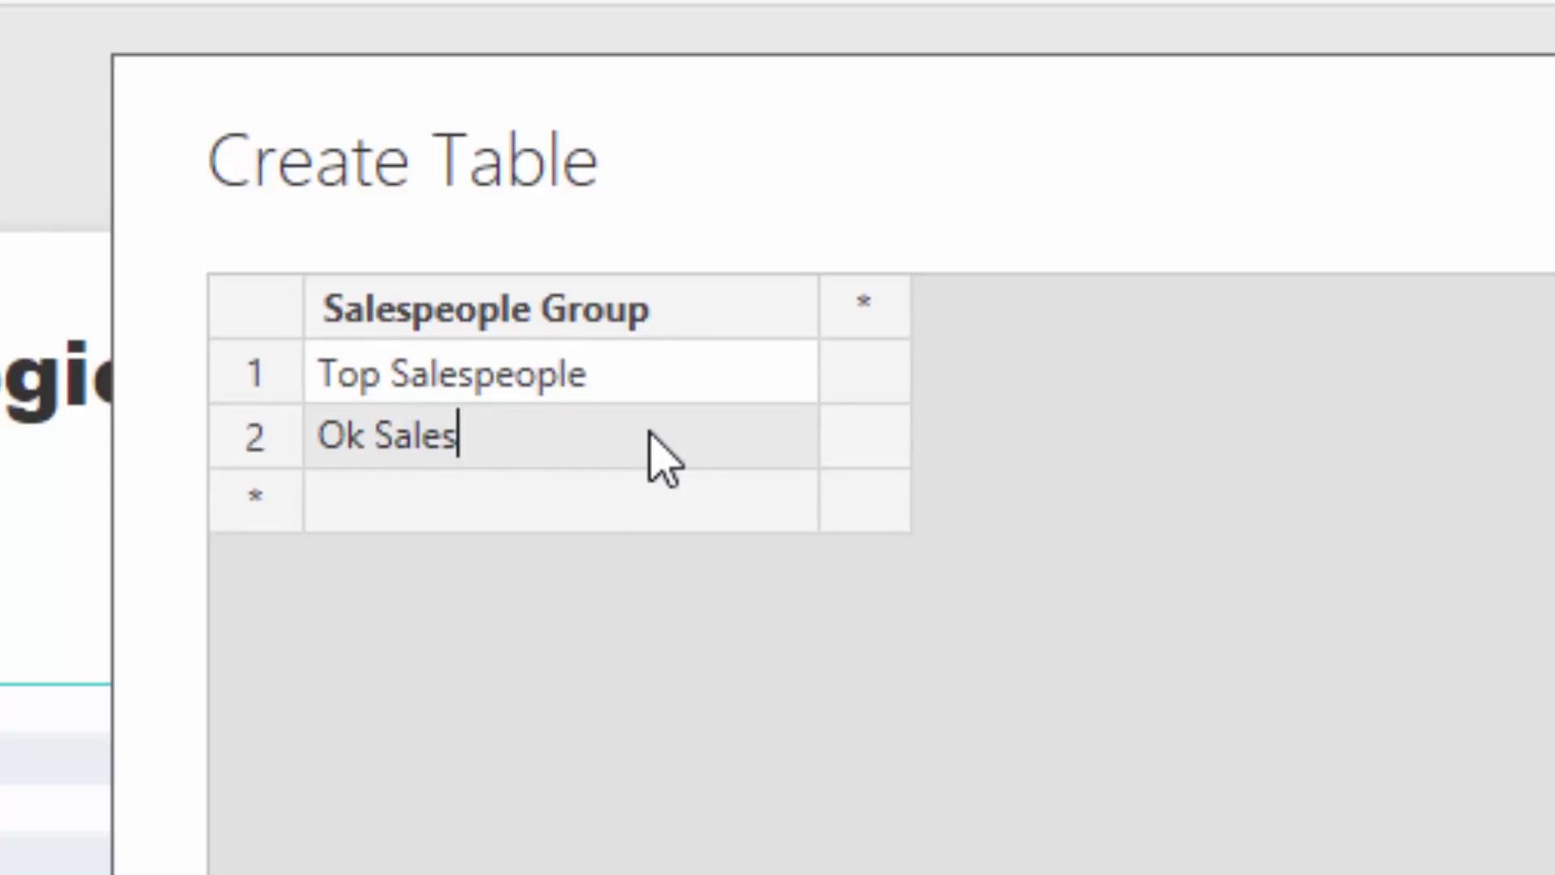
{"action": "type", "text": "people"}
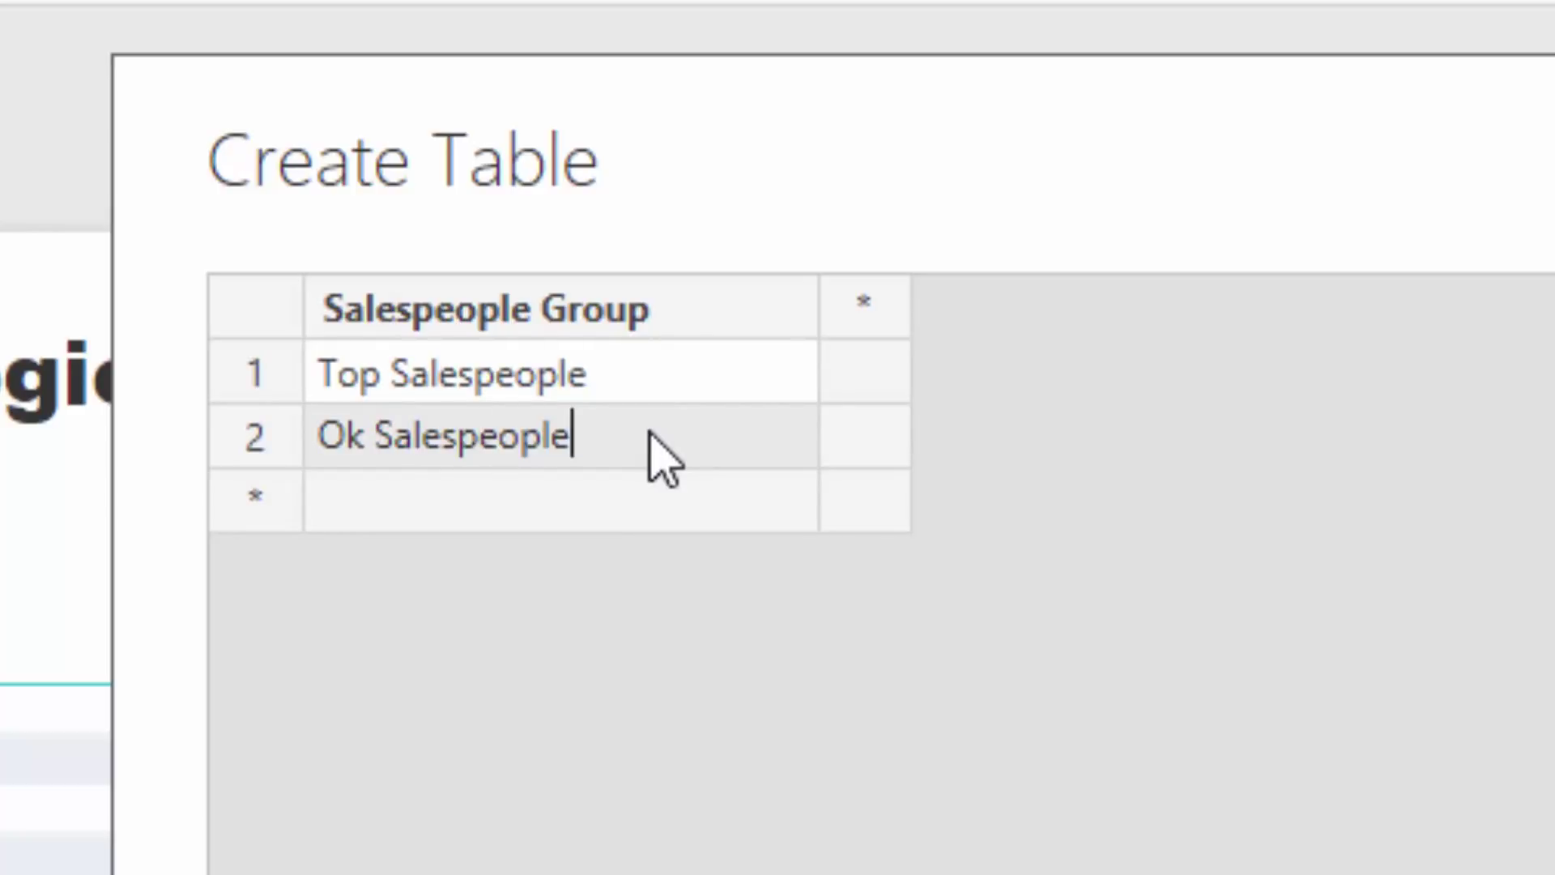
{"action": "left_click", "coordinate": [652, 523]}
{"action": "type", "text": "P"}
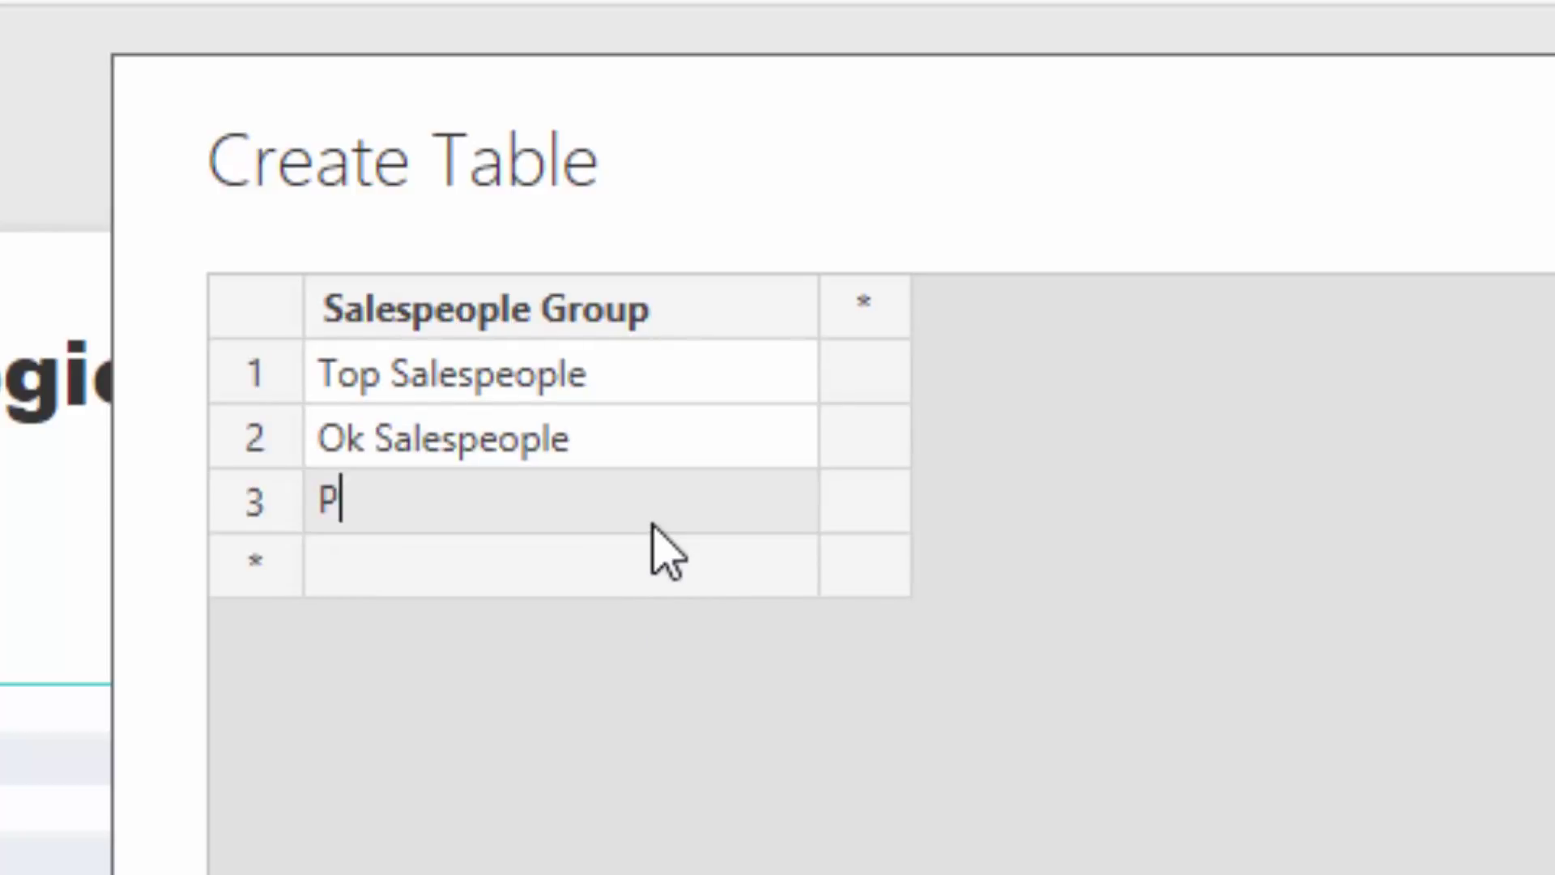
{"action": "type", "text": "oor Salespe"}
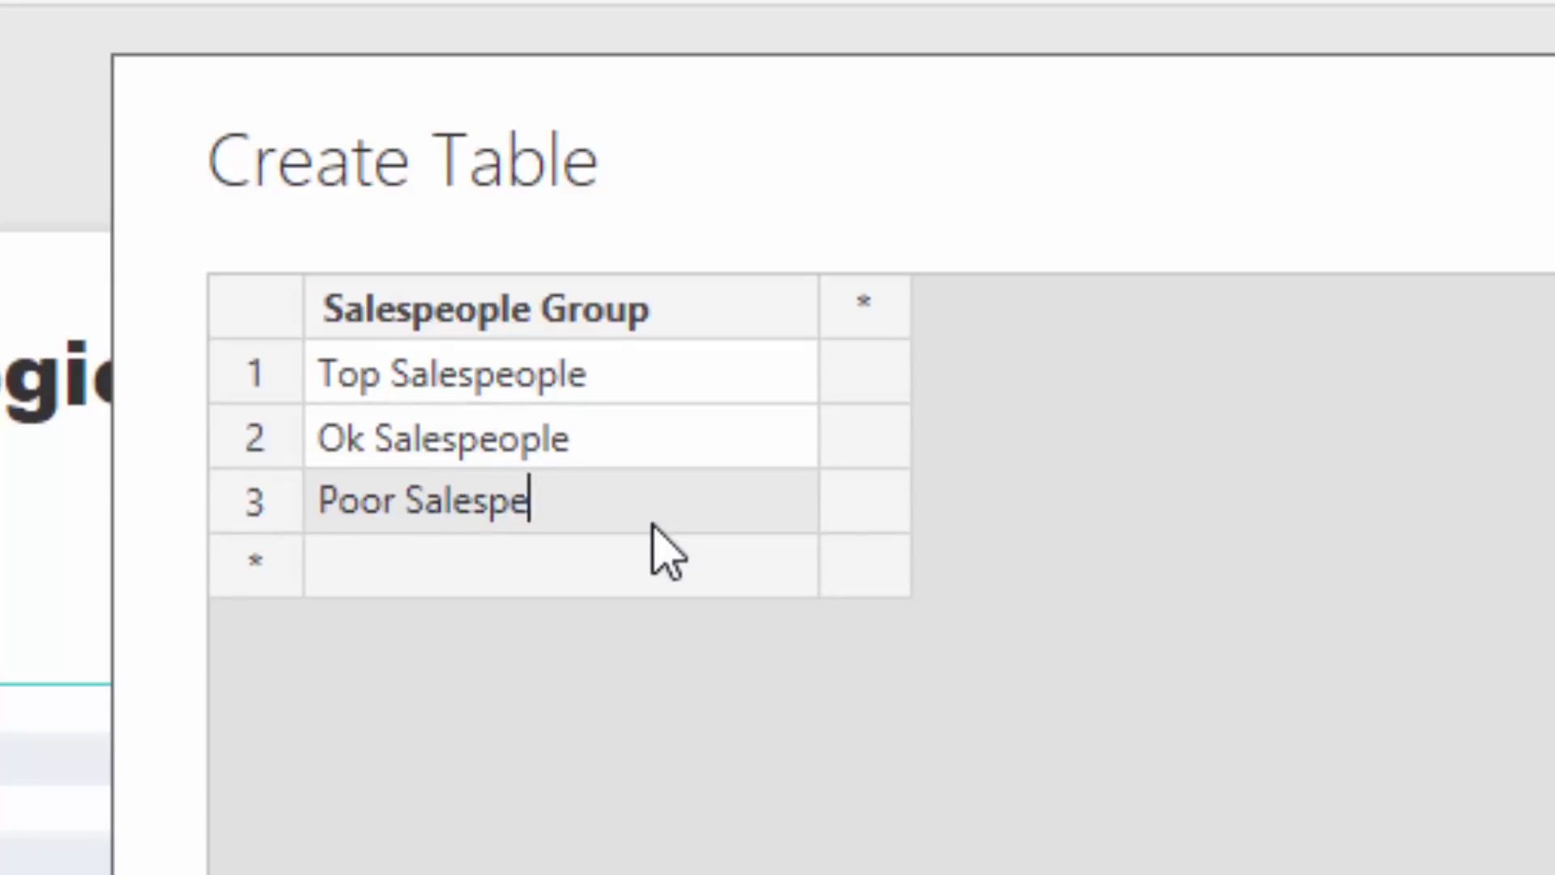
{"action": "type", "text": "ople"}
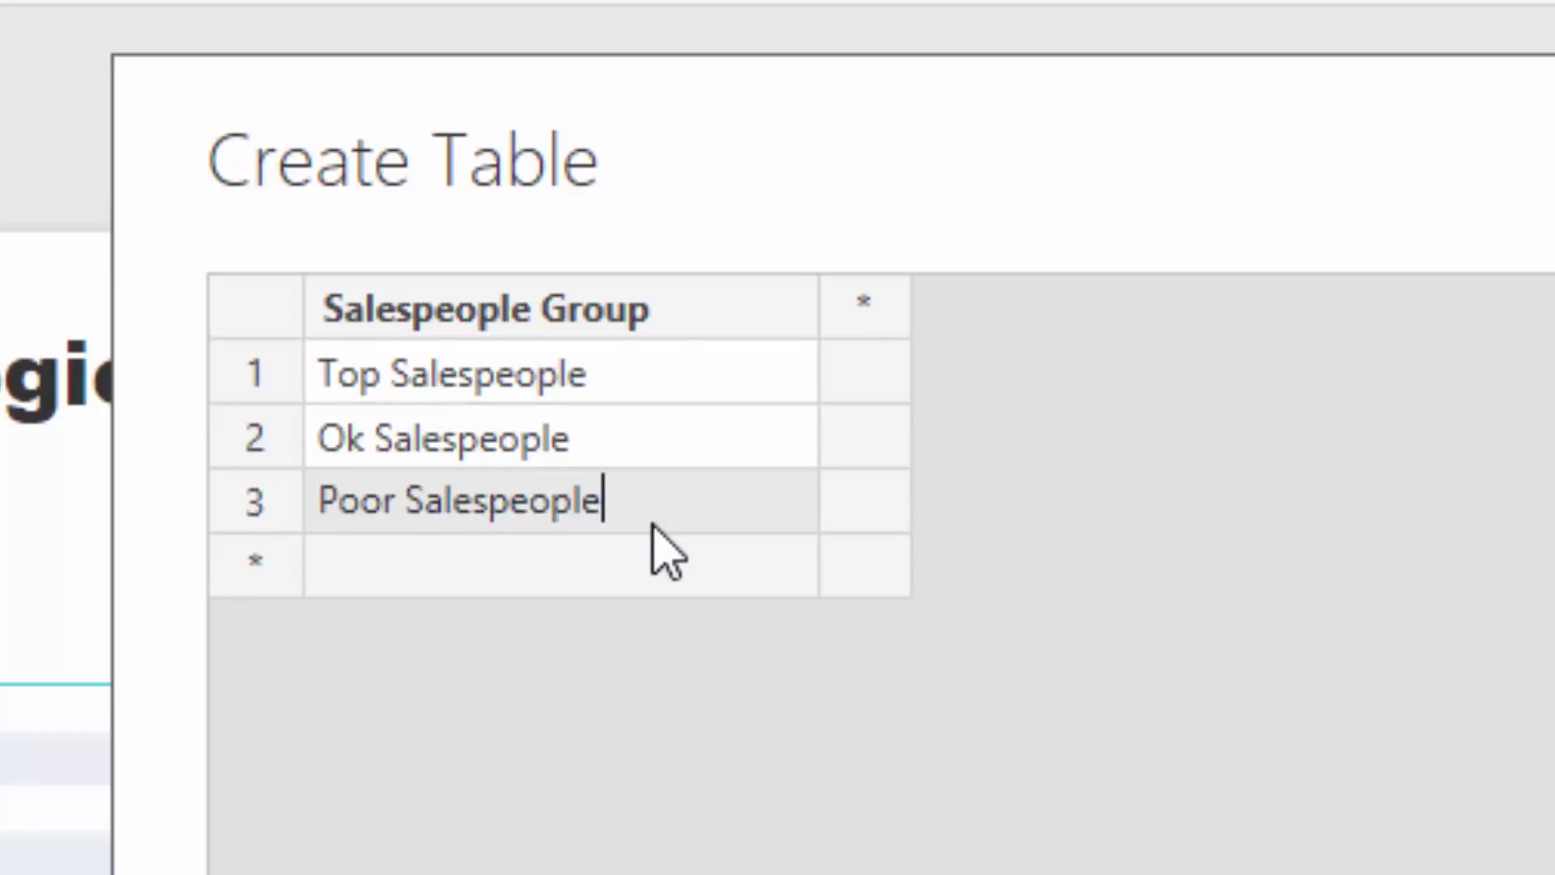
Add two more columns named "Min" and "Max" beside Salespeople Group
{"action": "left_click", "coordinate": [856, 320]}
{"action": "type", "text": "Min"}
{"action": "left_click", "coordinate": [1173, 312]}
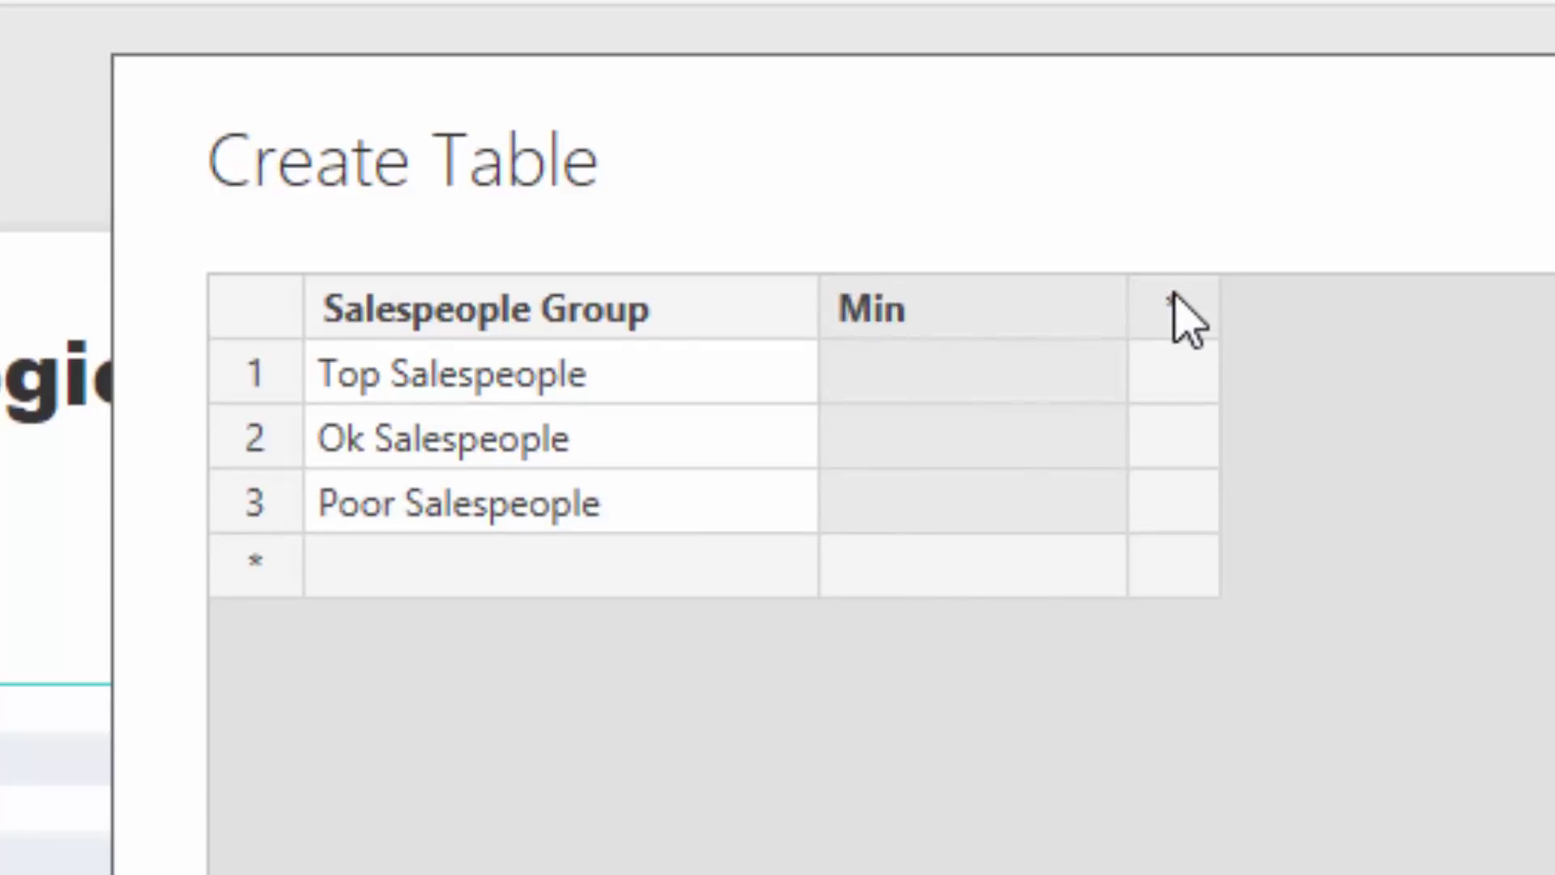
{"action": "type", "text": "Max"}
Enter the Min and Max limits: 18 and 100 for Top Salespeople, 12 and 18 for Ok Salespeople, 0 and 12 for Poor Salespeople
{"action": "left_click", "coordinate": [1061, 385]}
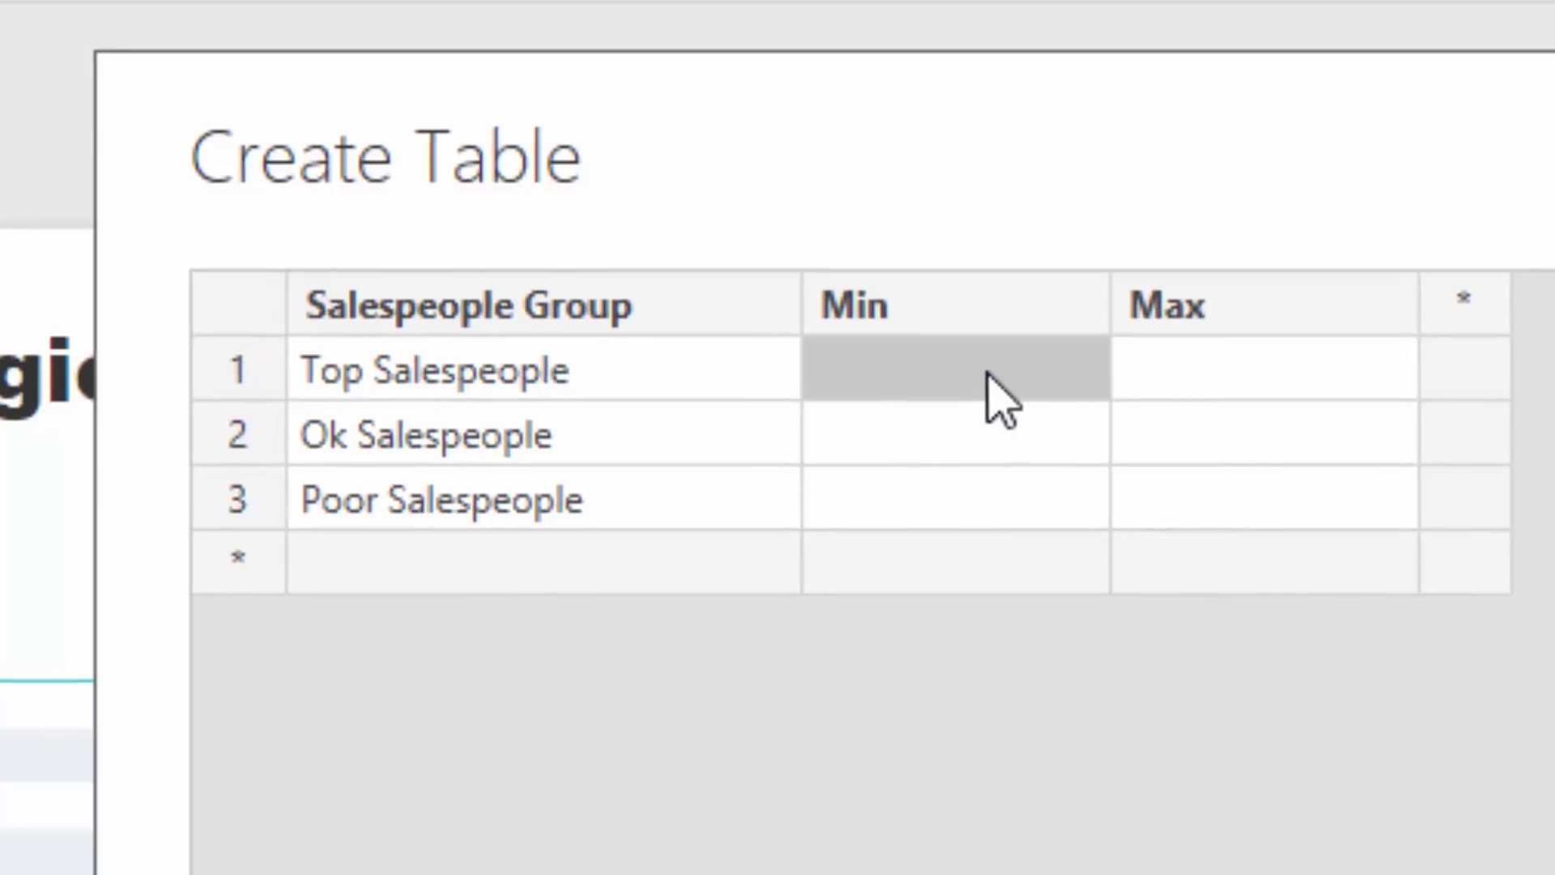
{"action": "type", "text": "18"}
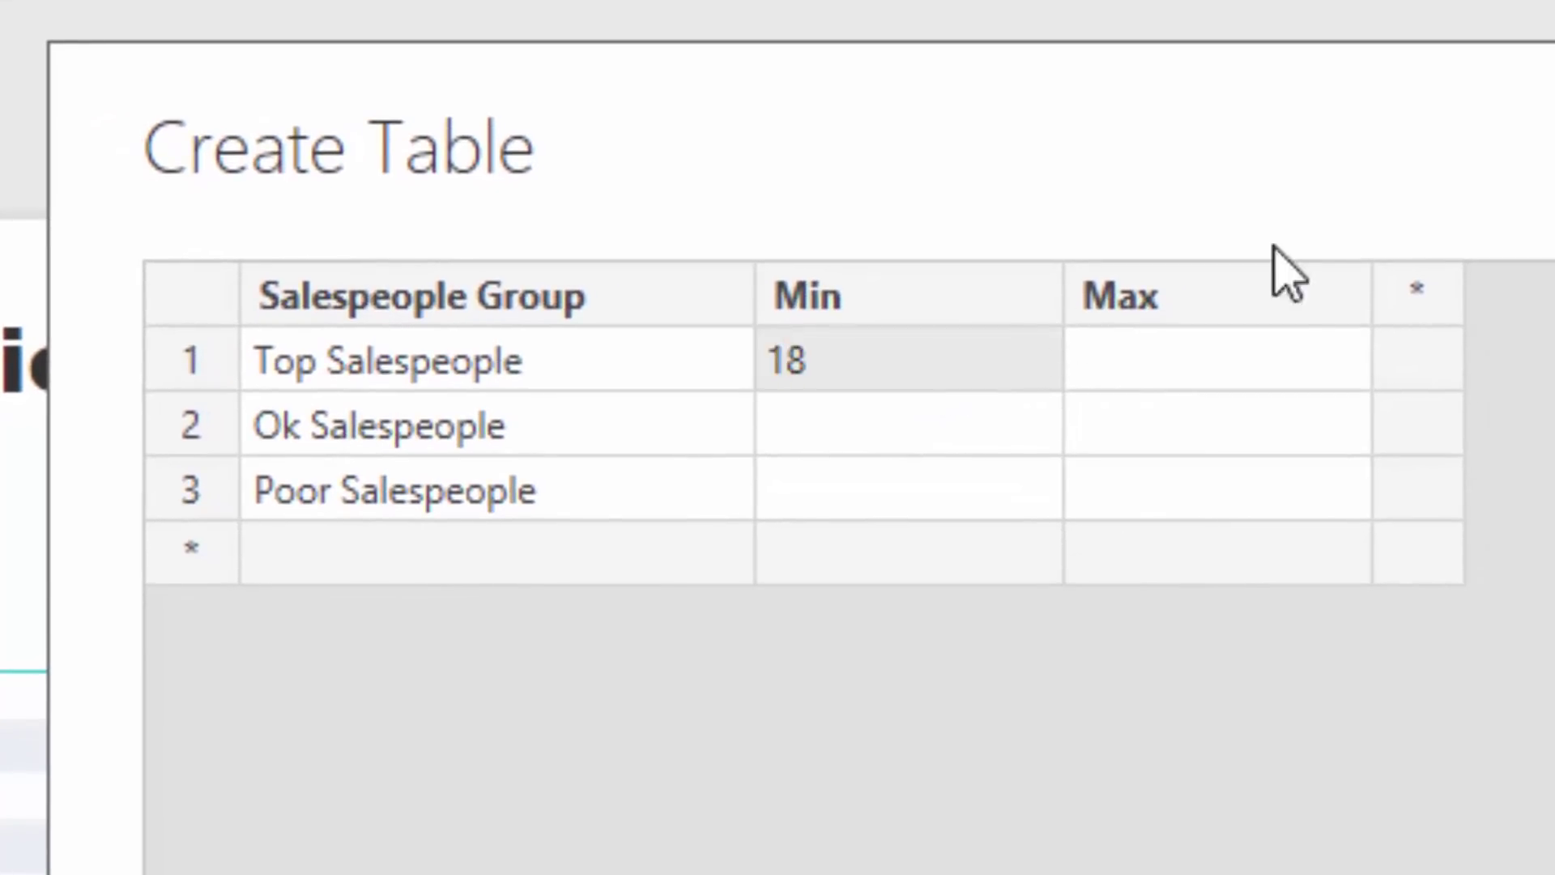
{"action": "left_click", "coordinate": [1224, 358]}
{"action": "type", "text": "100"}
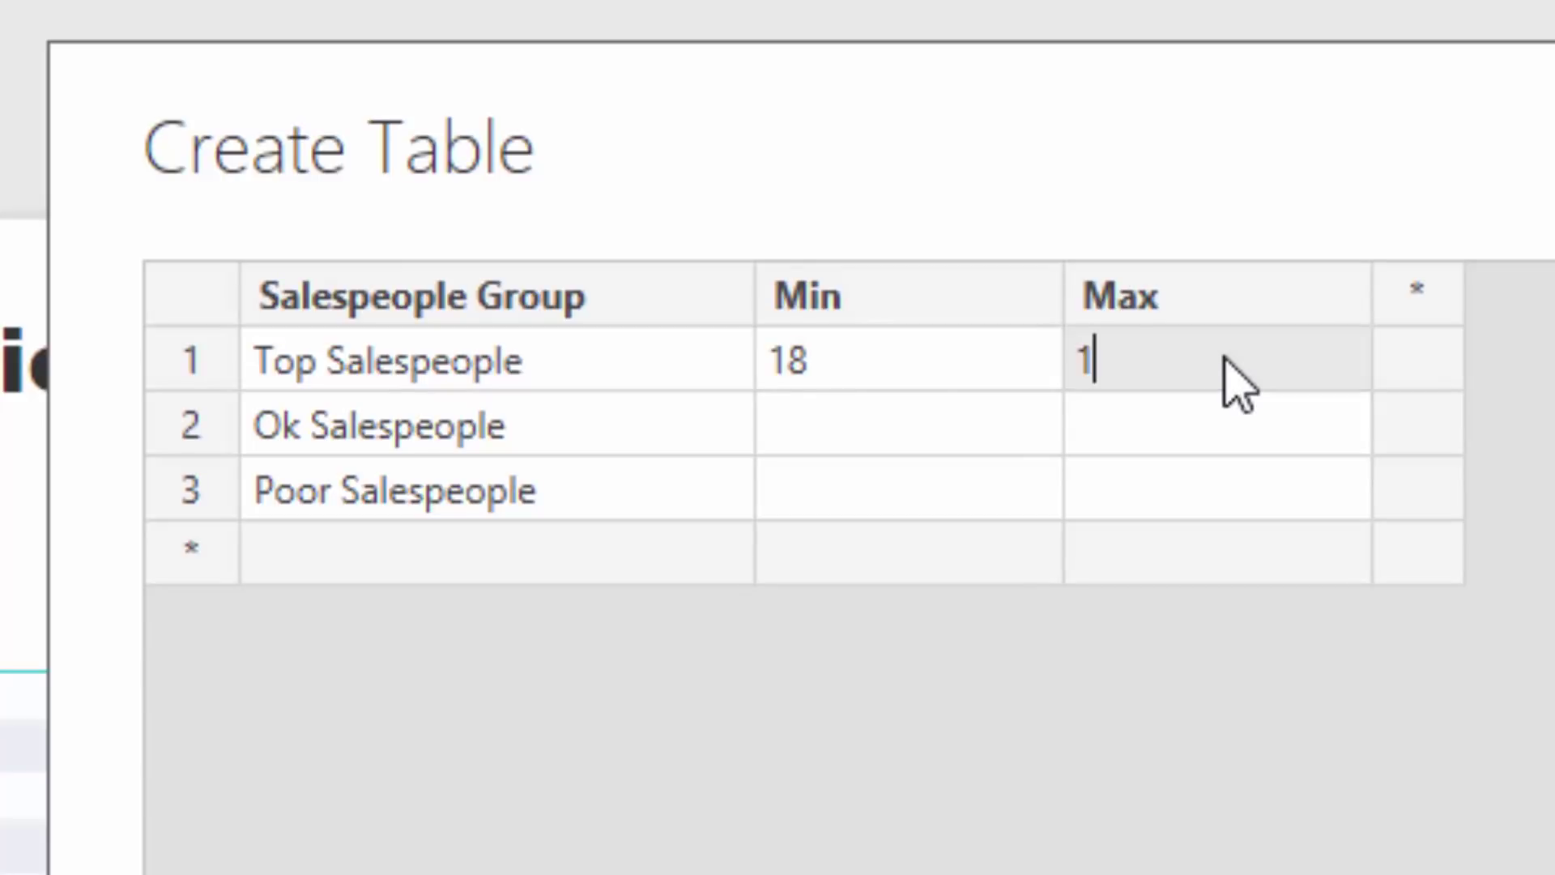
{"action": "left_click", "coordinate": [871, 445]}
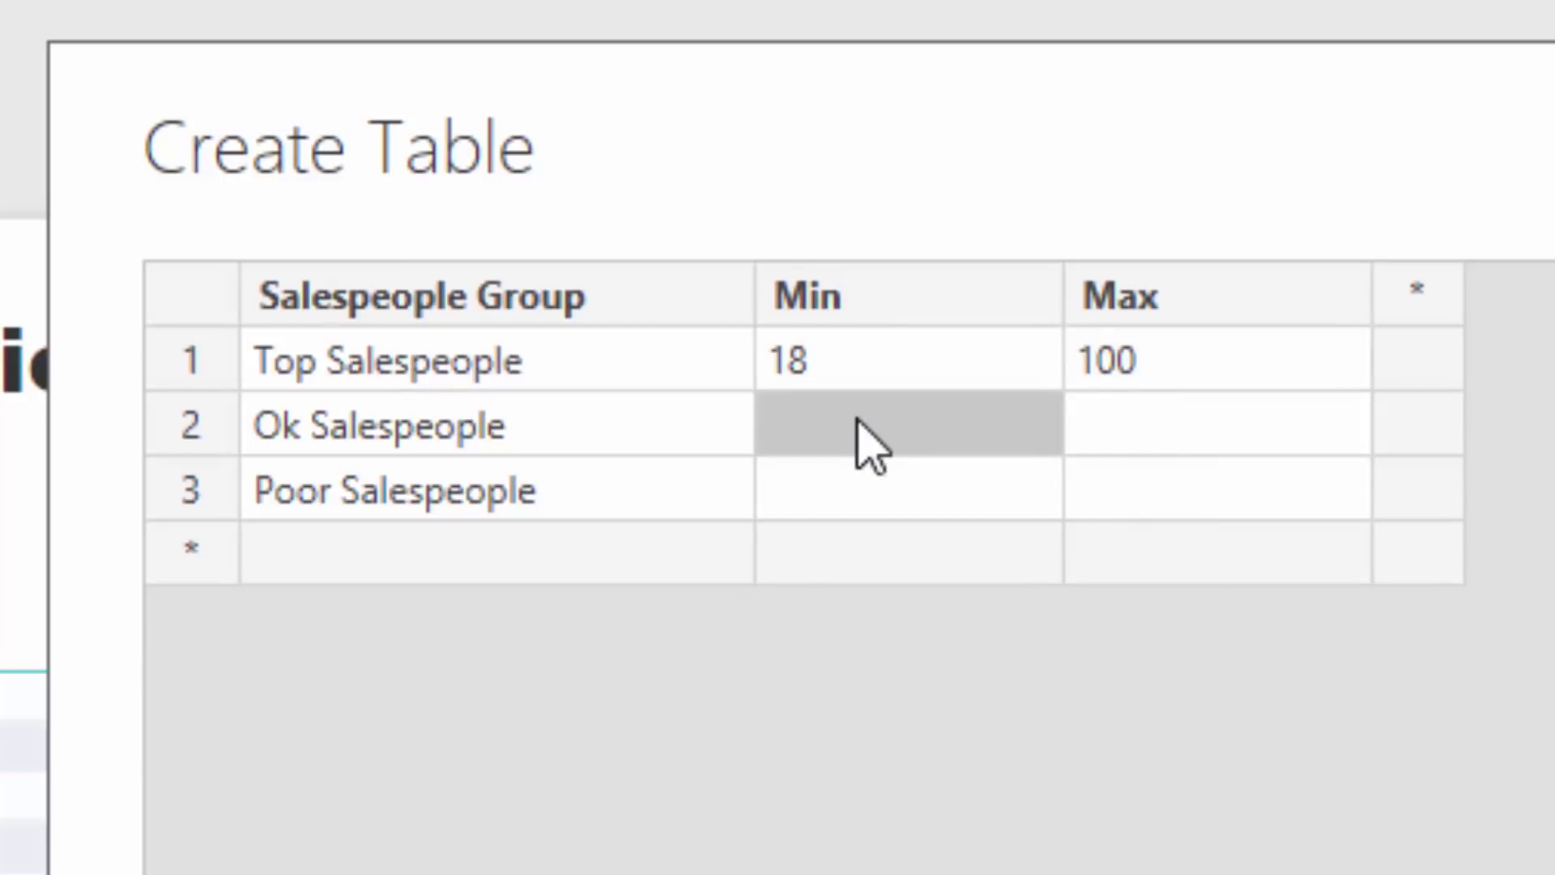
{"action": "type", "text": "12"}
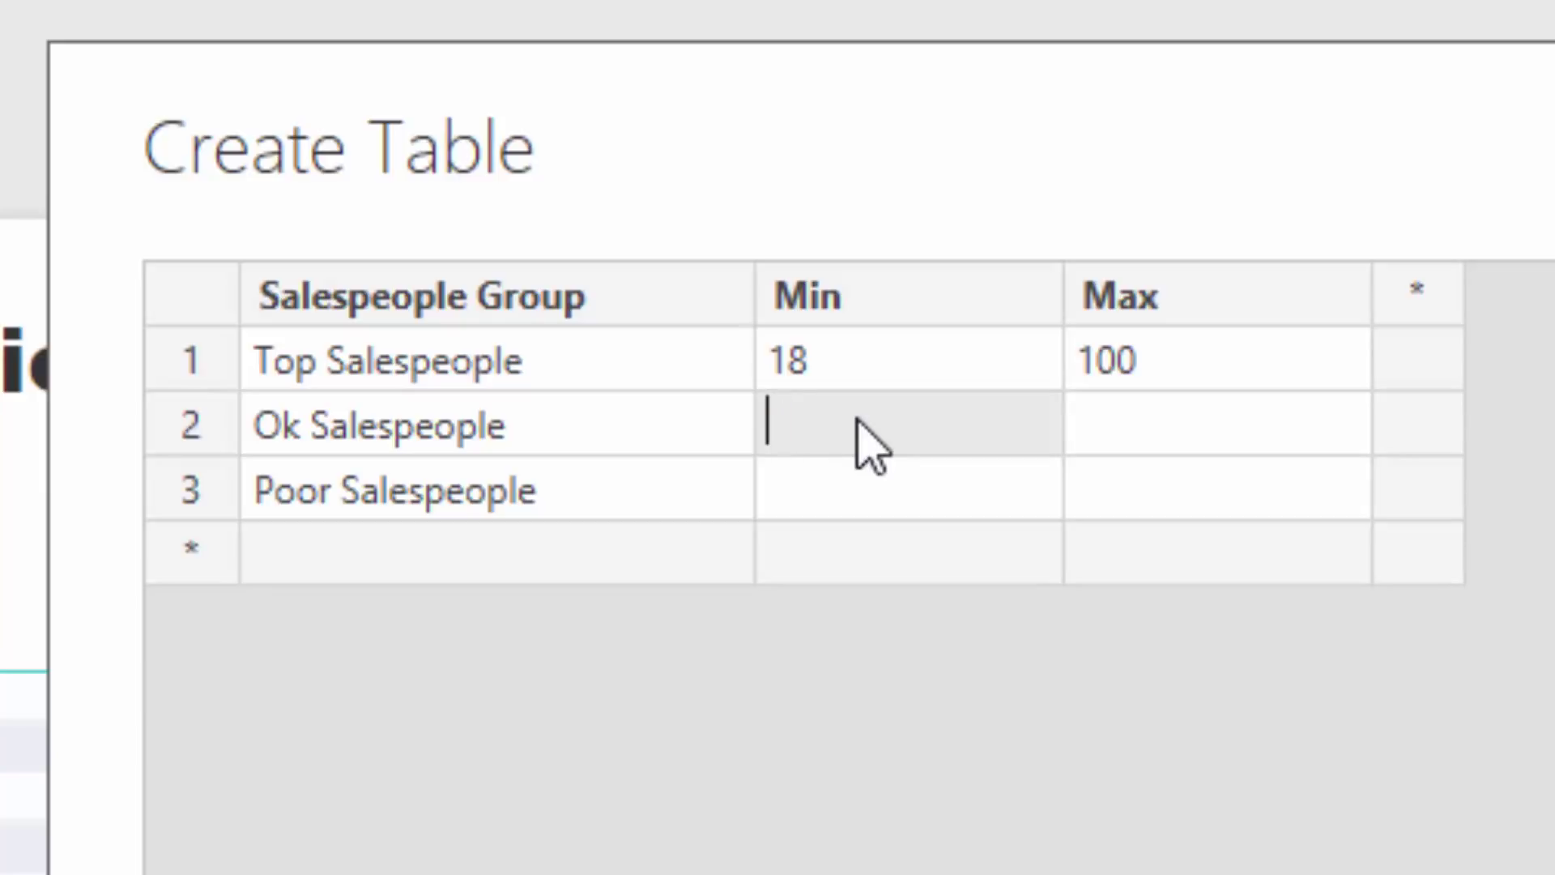
{"action": "left_click", "coordinate": [1190, 427]}
{"action": "type", "text": "18"}
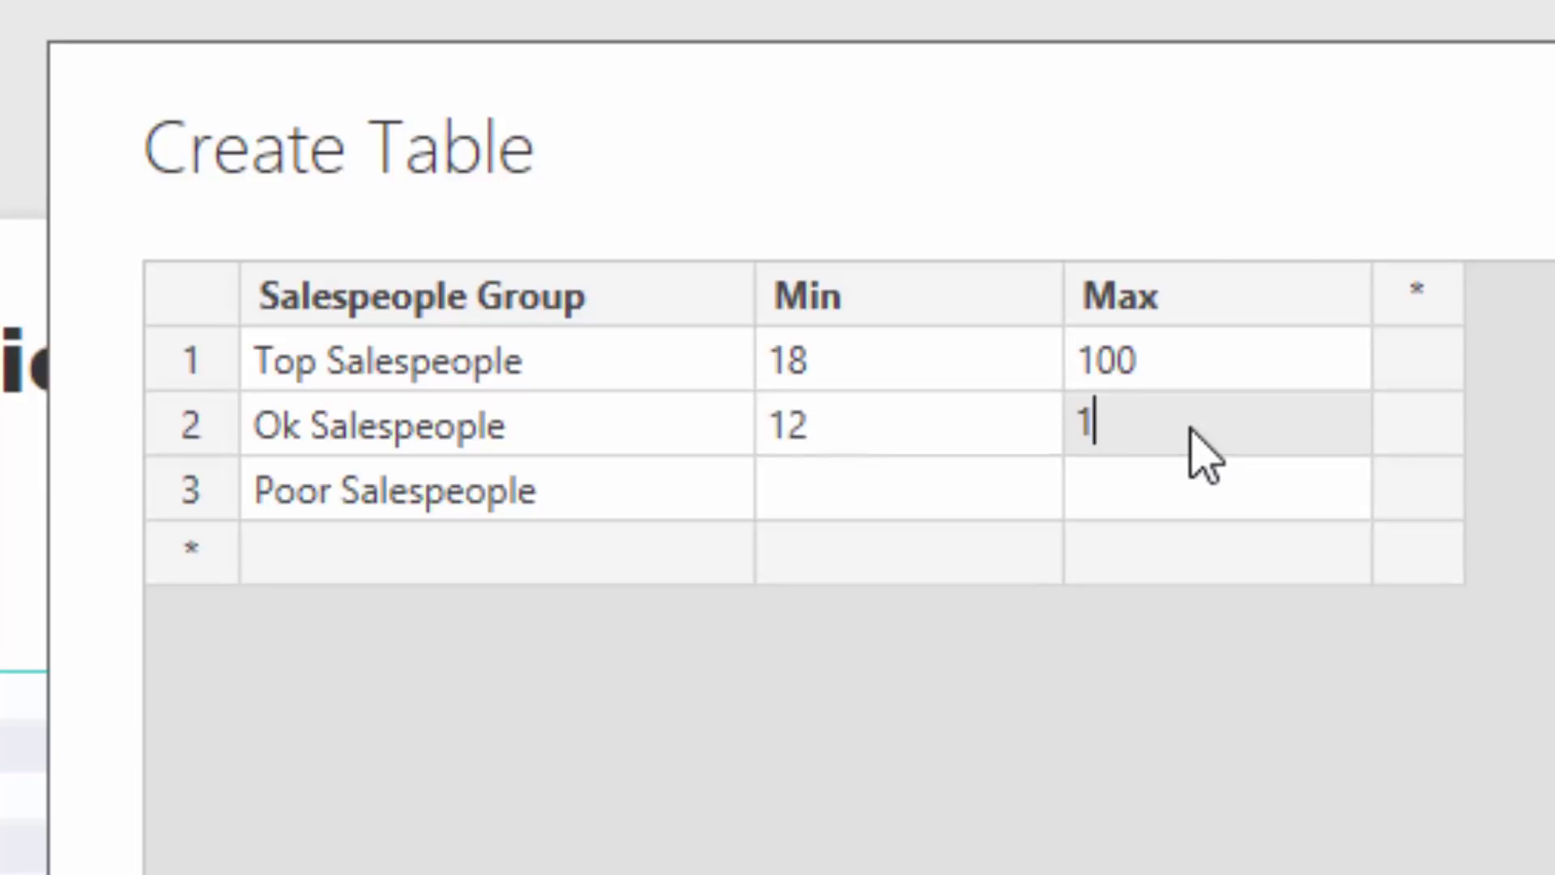
{"action": "left_click", "coordinate": [855, 478]}
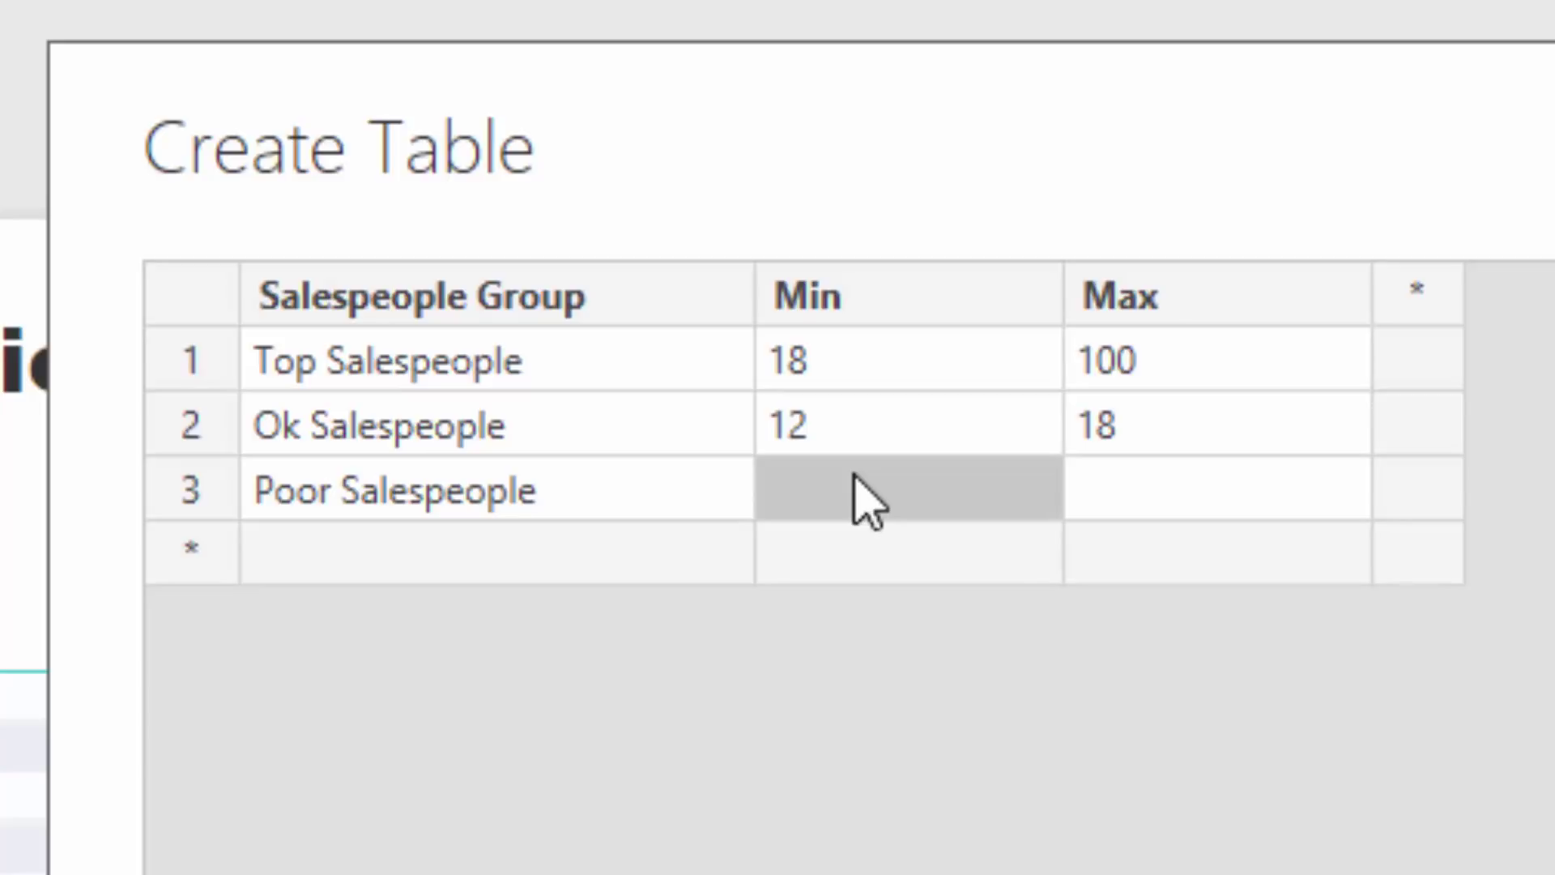
{"action": "type", "text": "0"}
{"action": "left_click", "coordinate": [1177, 504]}
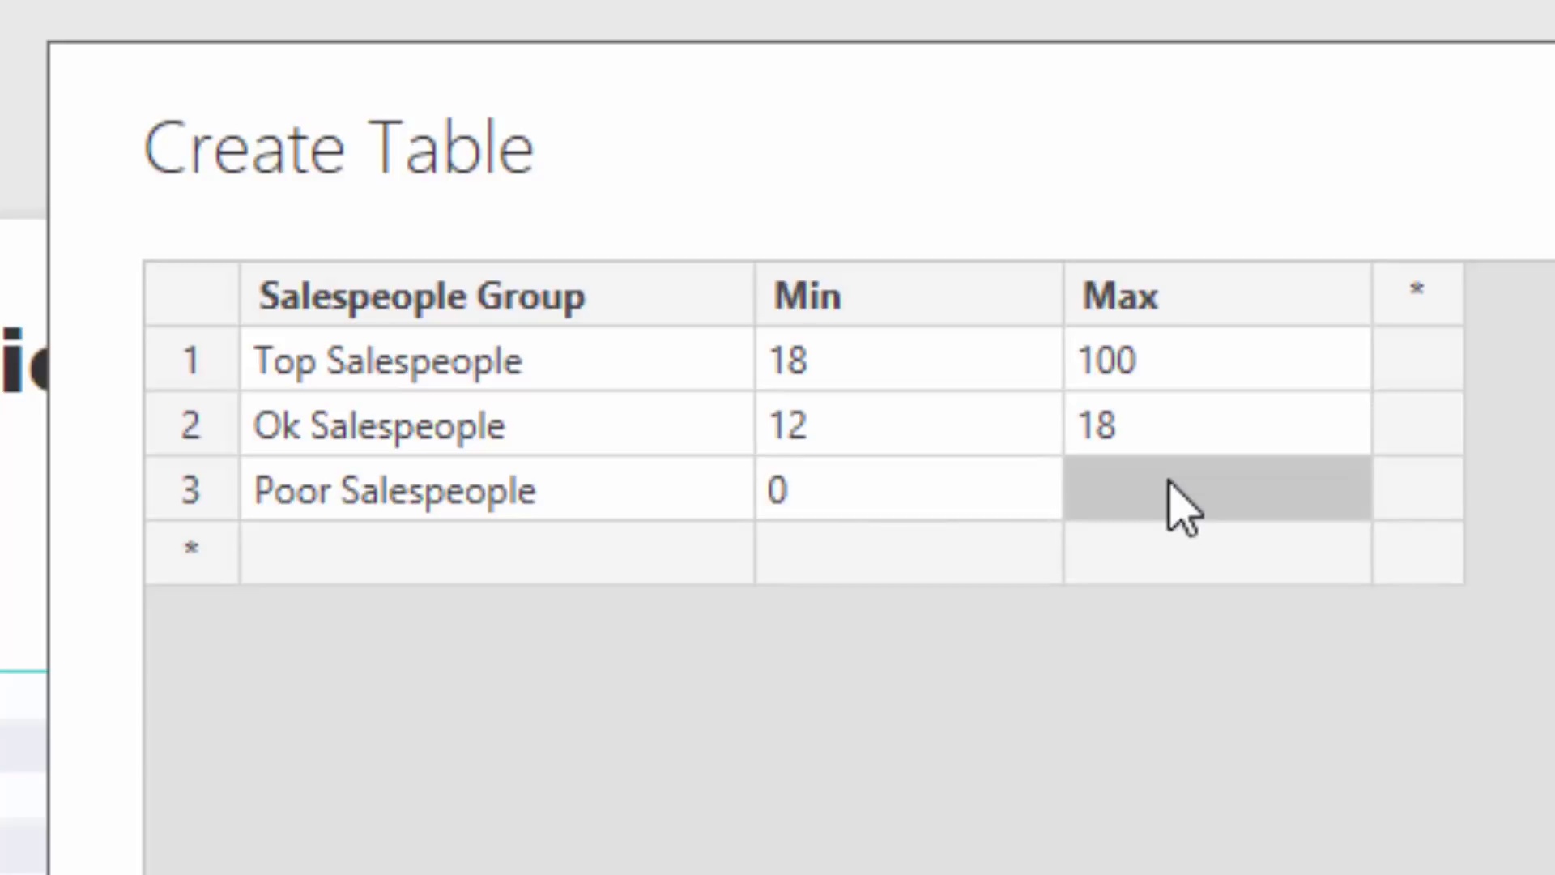
{"action": "type", "text": "12"}
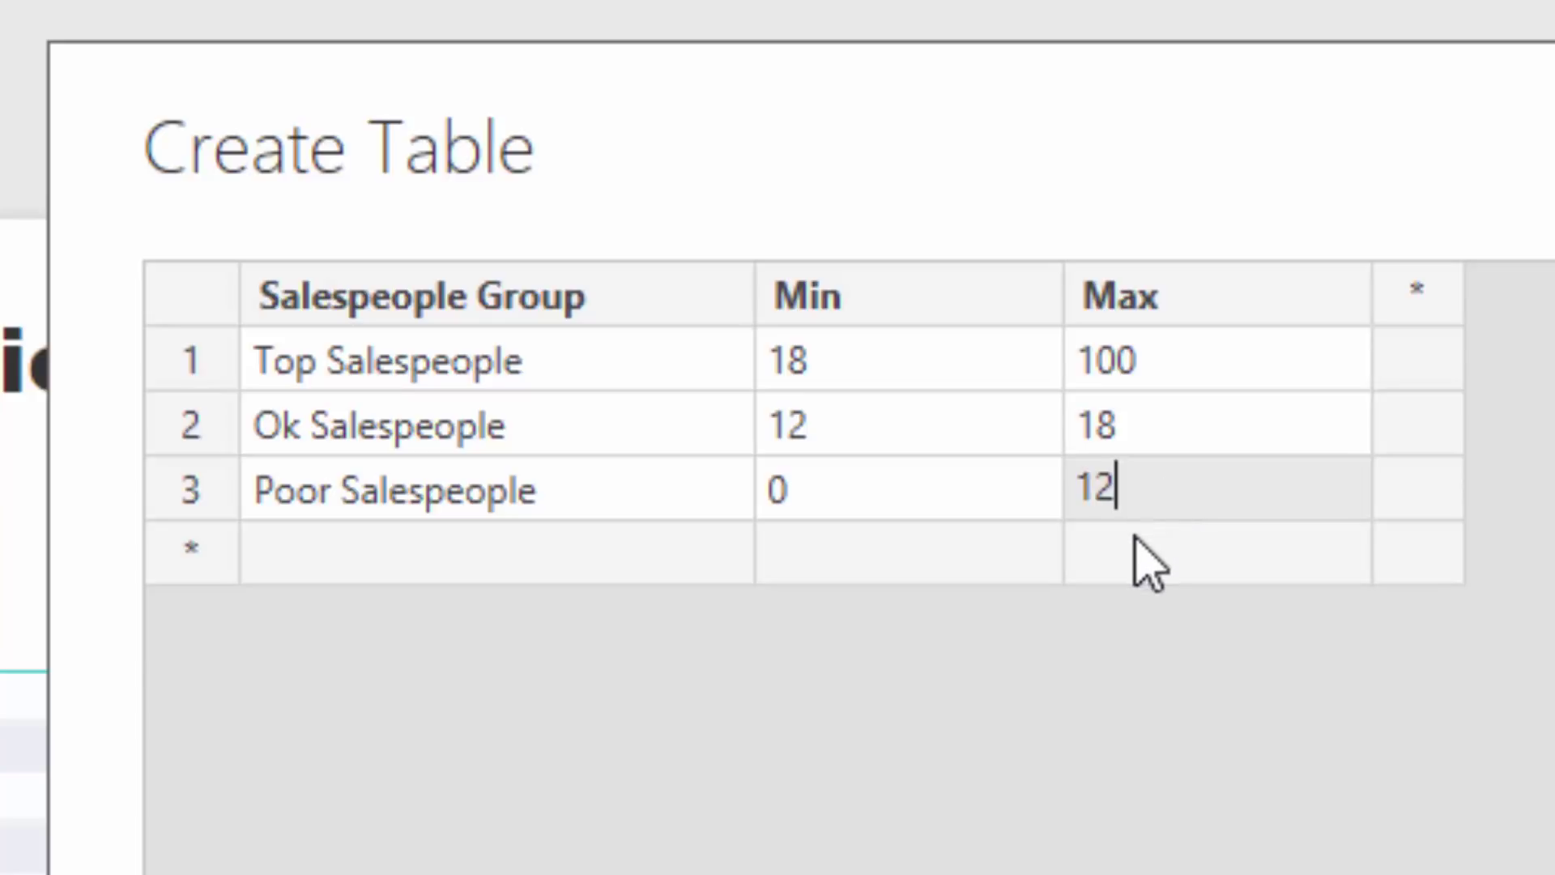
Set the Top Salespeople Min and the Ok Salespeople Max to 20, and load the table as "Salespeople Logic"
{"action": "left_click", "coordinate": [946, 377]}
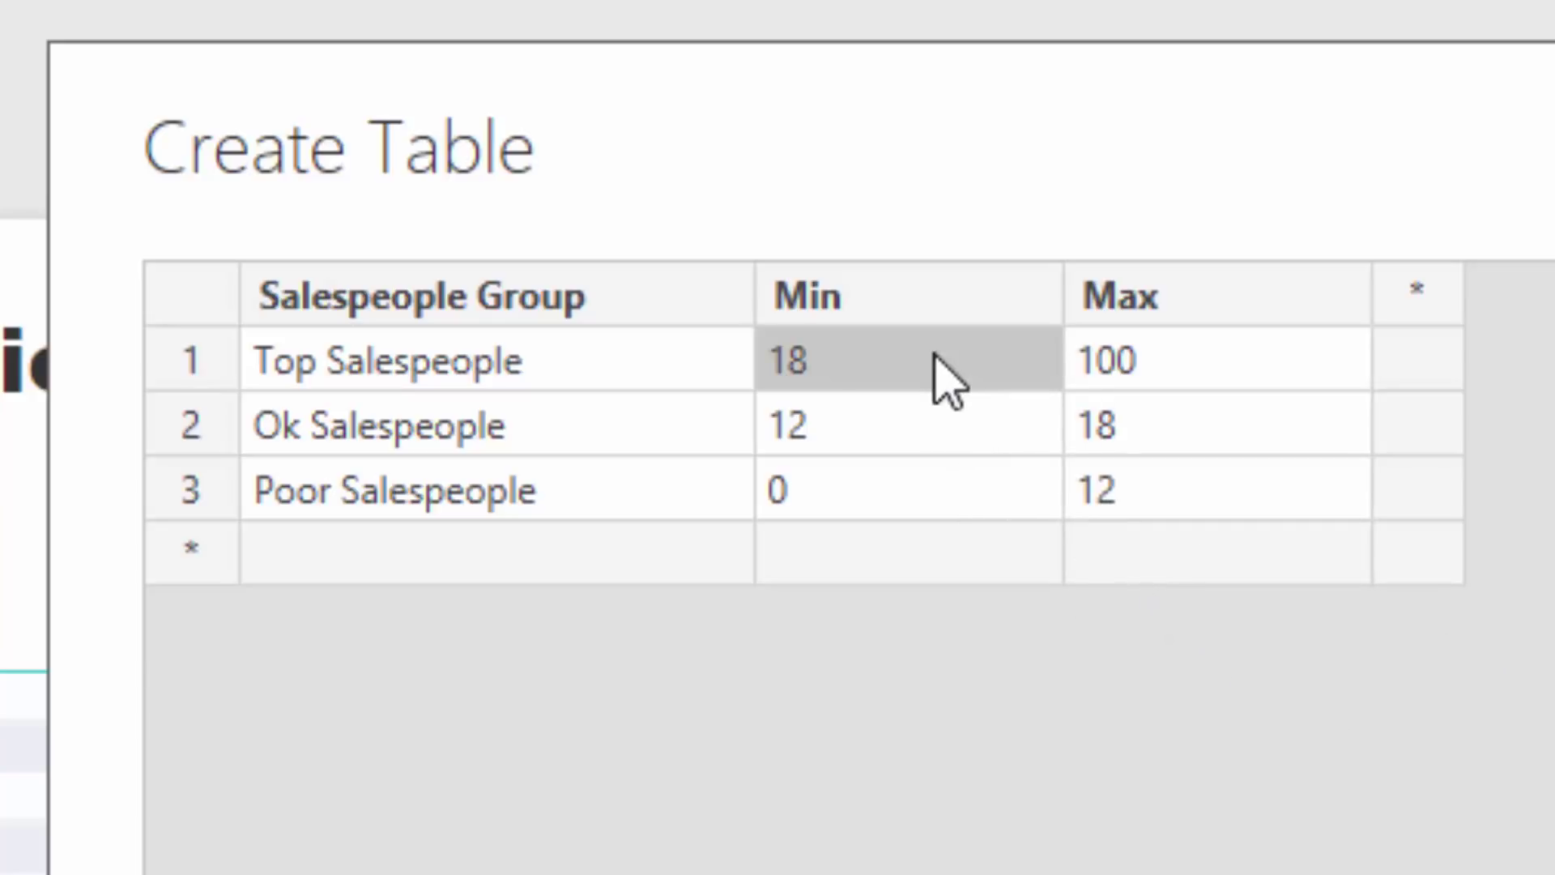
{"action": "type", "text": "20"}
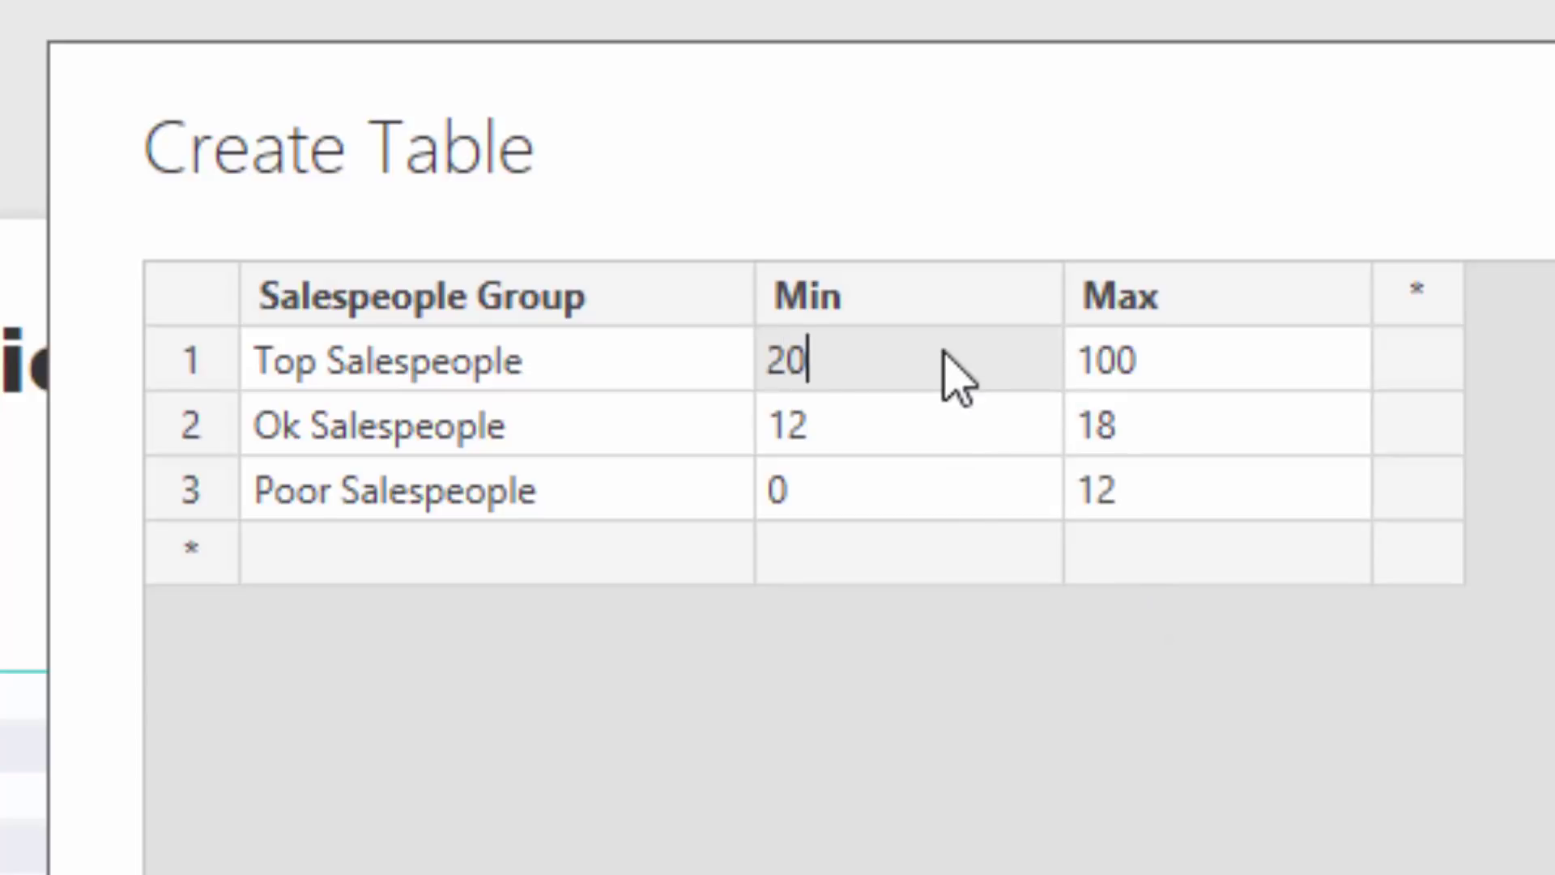
{"action": "left_click", "coordinate": [1101, 429]}
{"action": "type", "text": "20"}
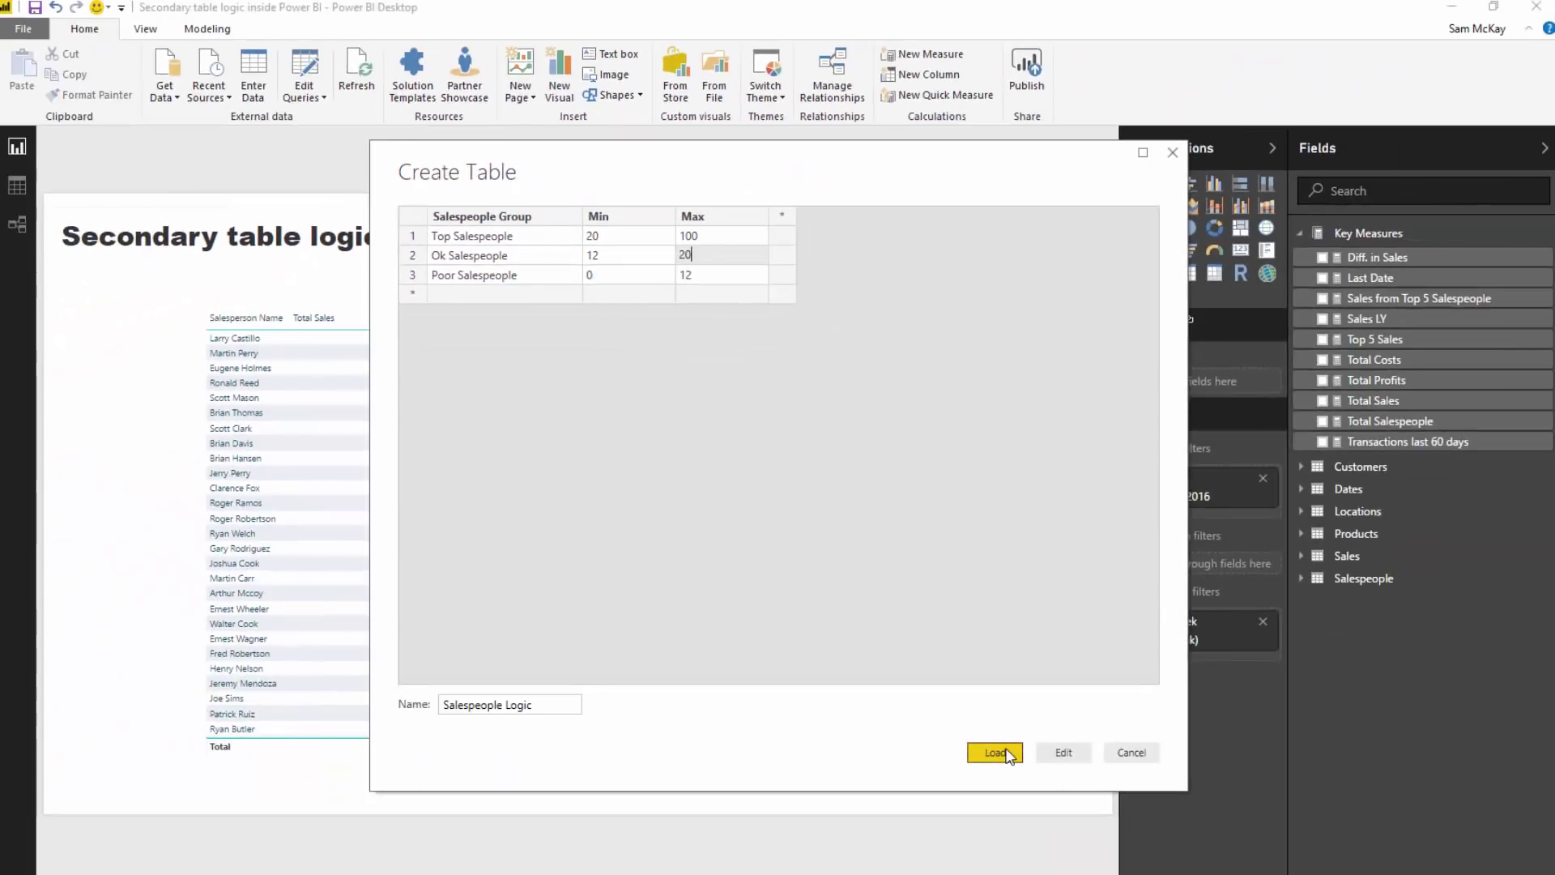
{"action": "left_click", "coordinate": [995, 752]}
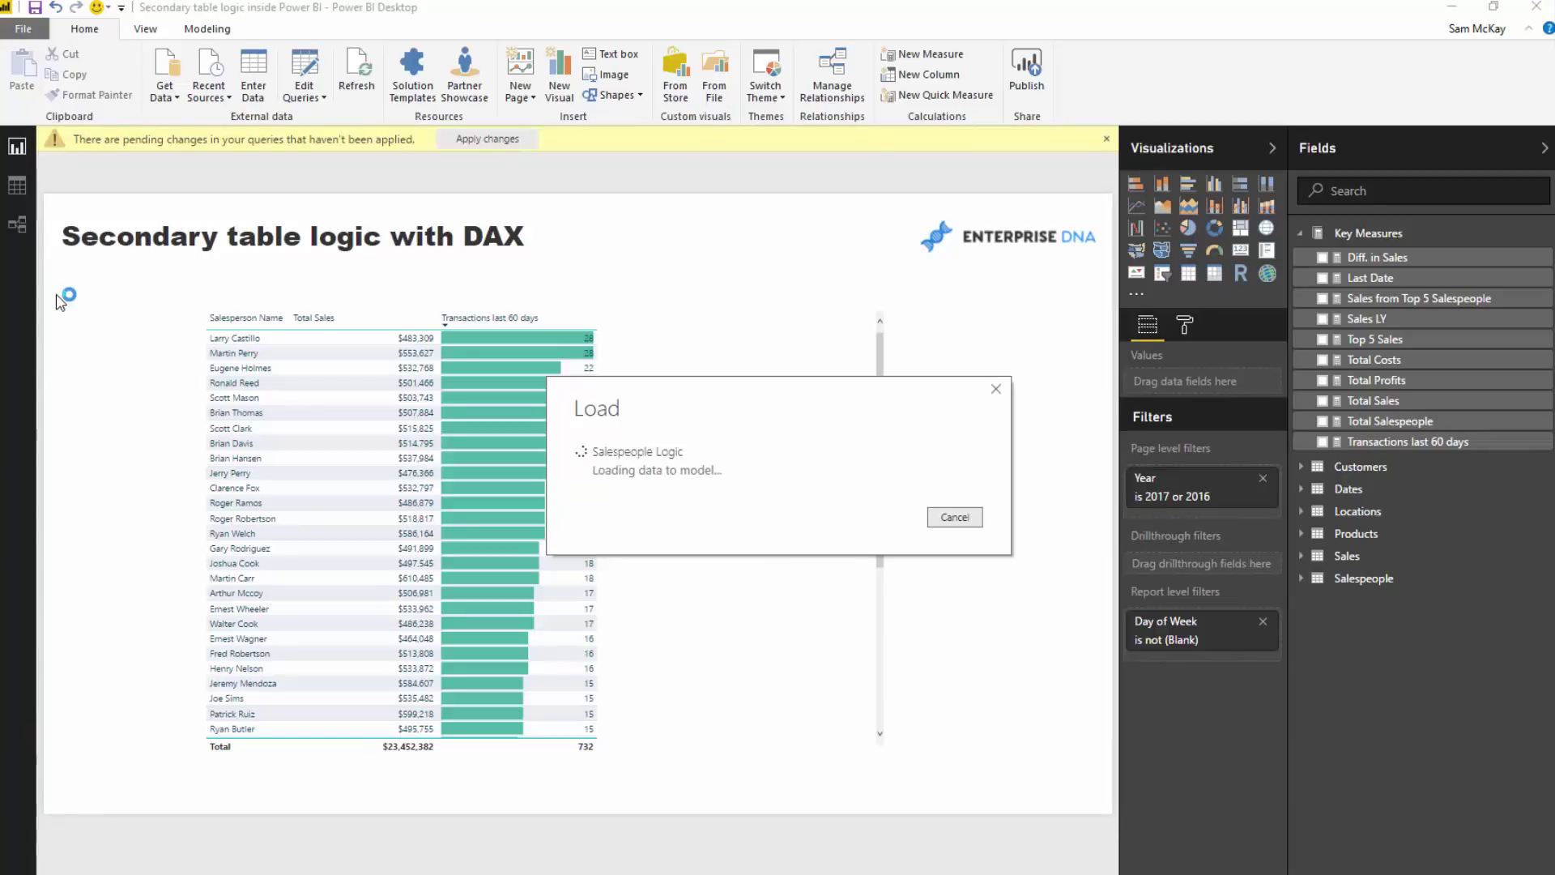
Place the Salespeople Logic table beside the Sales table, below Dates, in the model's relationship diagram
{"action": "left_click", "coordinate": [17, 224]}
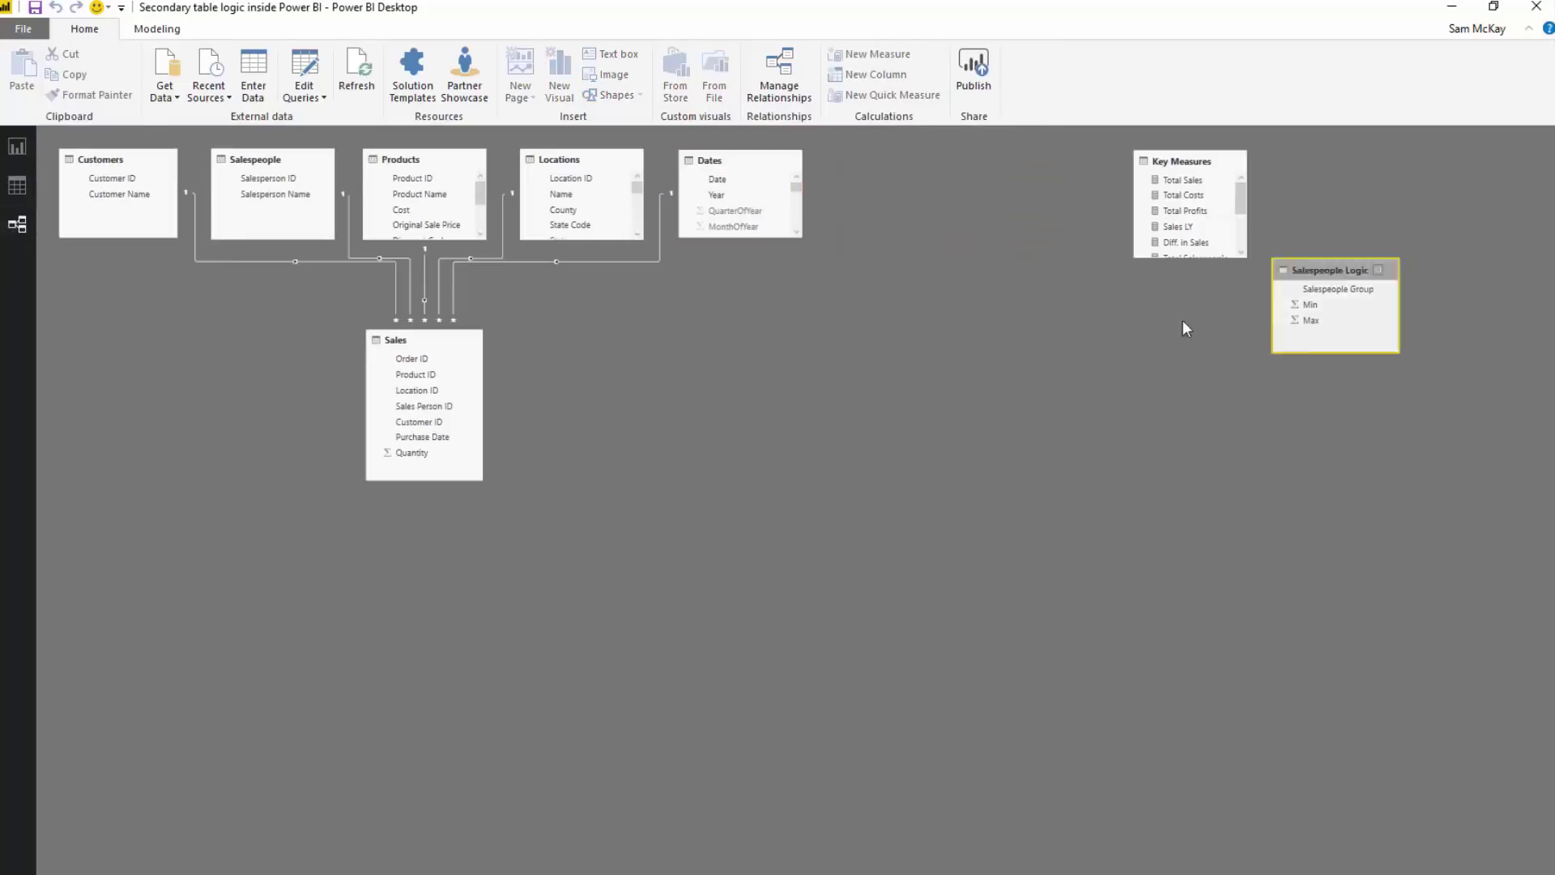
{"action": "left_click_drag", "start_coordinate": [1336, 270], "coordinate": [732, 343]}
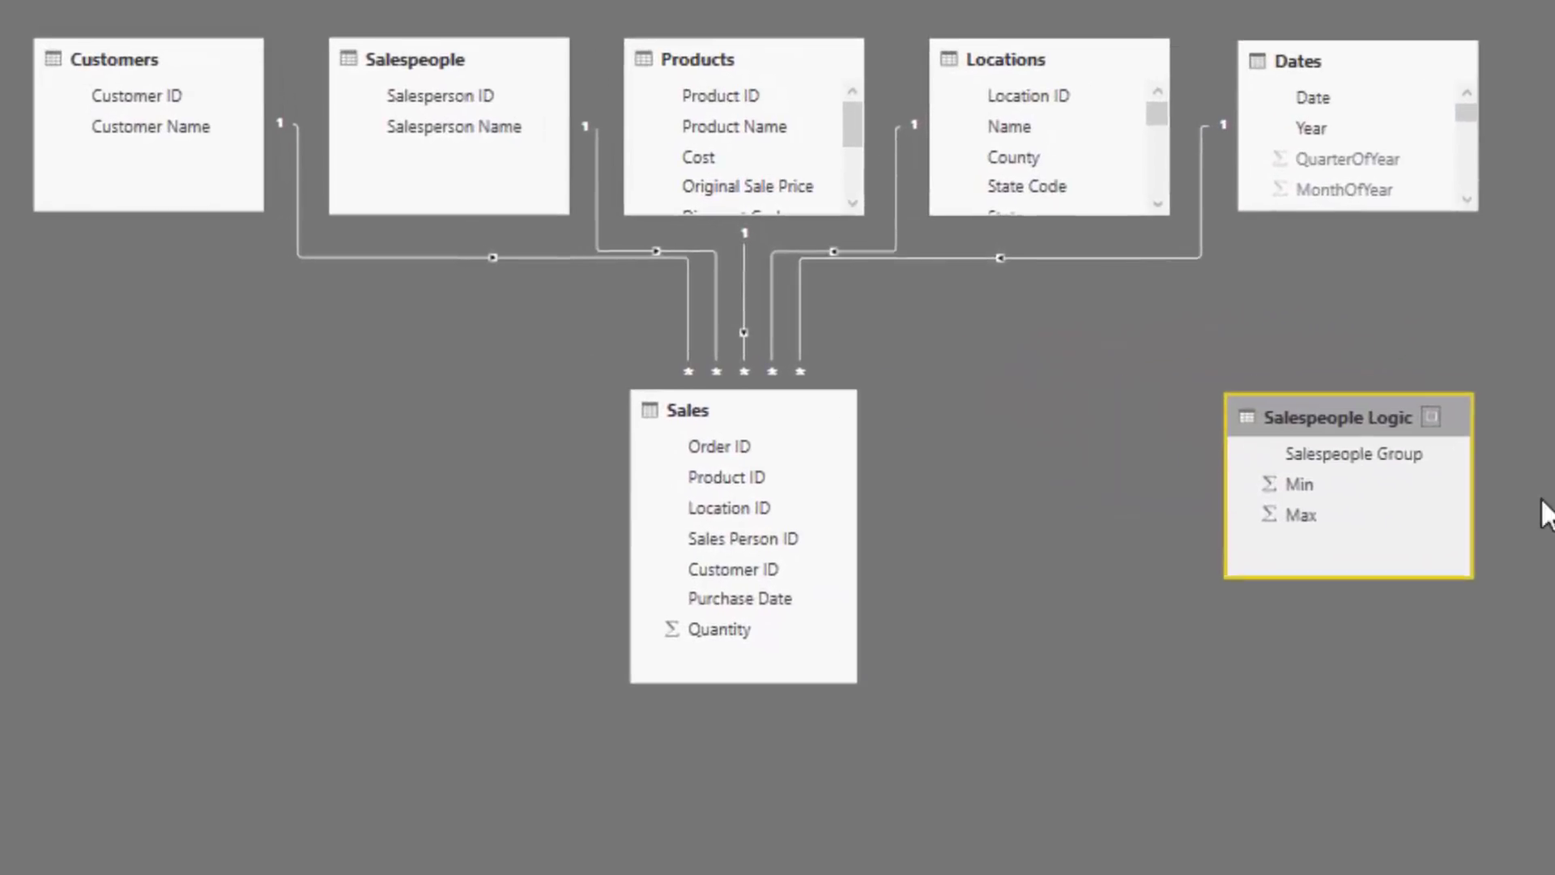
Adjust the Salespeople Logic table's position in the relationship diagram, and check its group rows and Min and Max limits in the data view
{"action": "left_click_drag", "start_coordinate": [1336, 425], "coordinate": [1274, 406]}
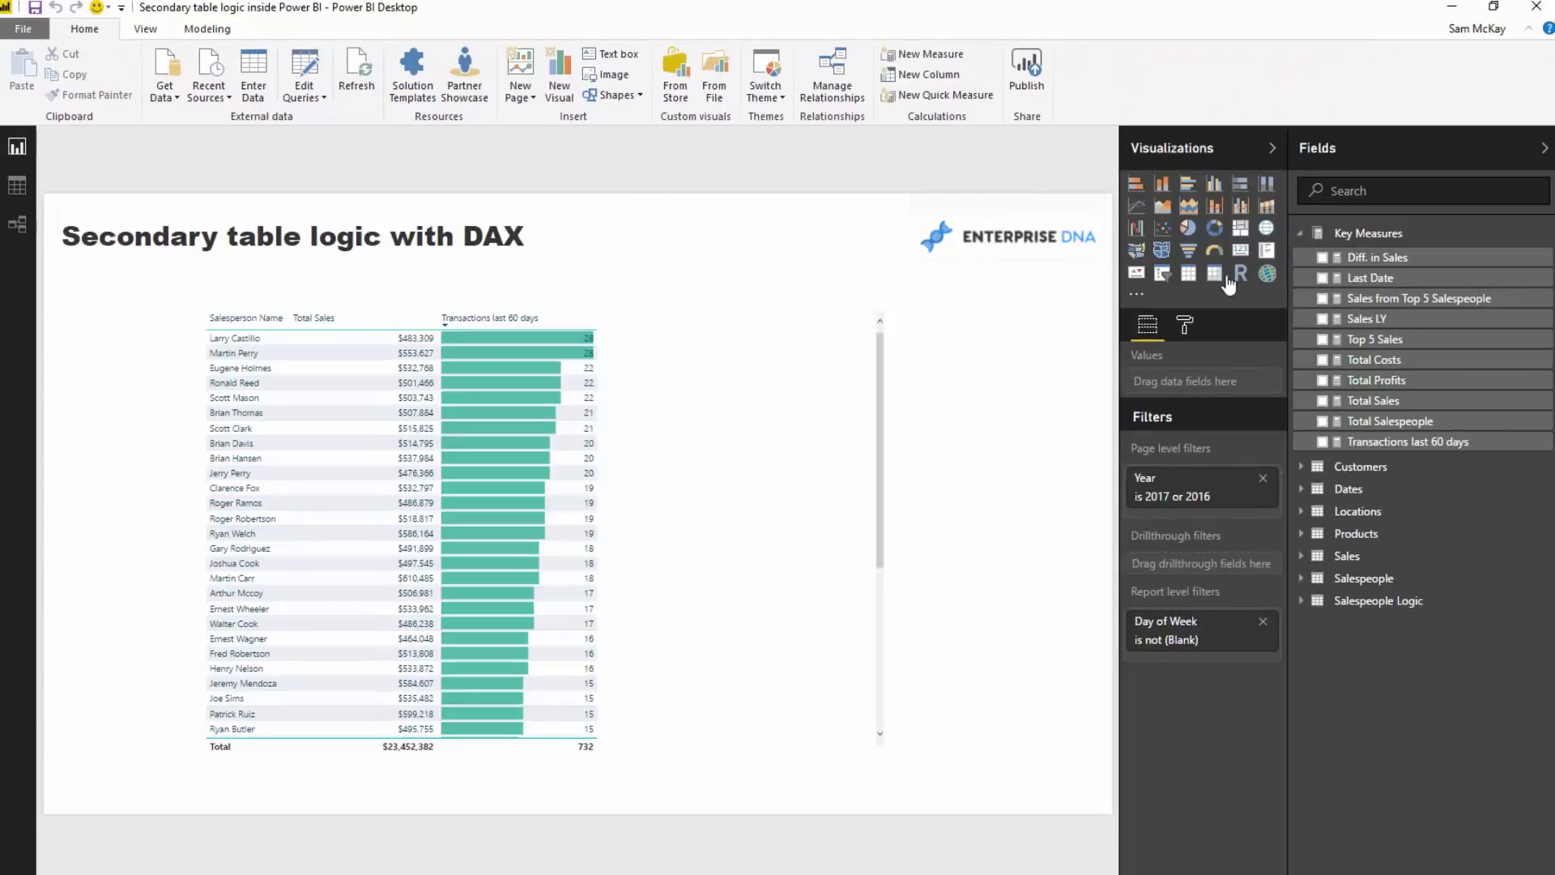
{"action": "left_click", "coordinate": [1397, 298]}
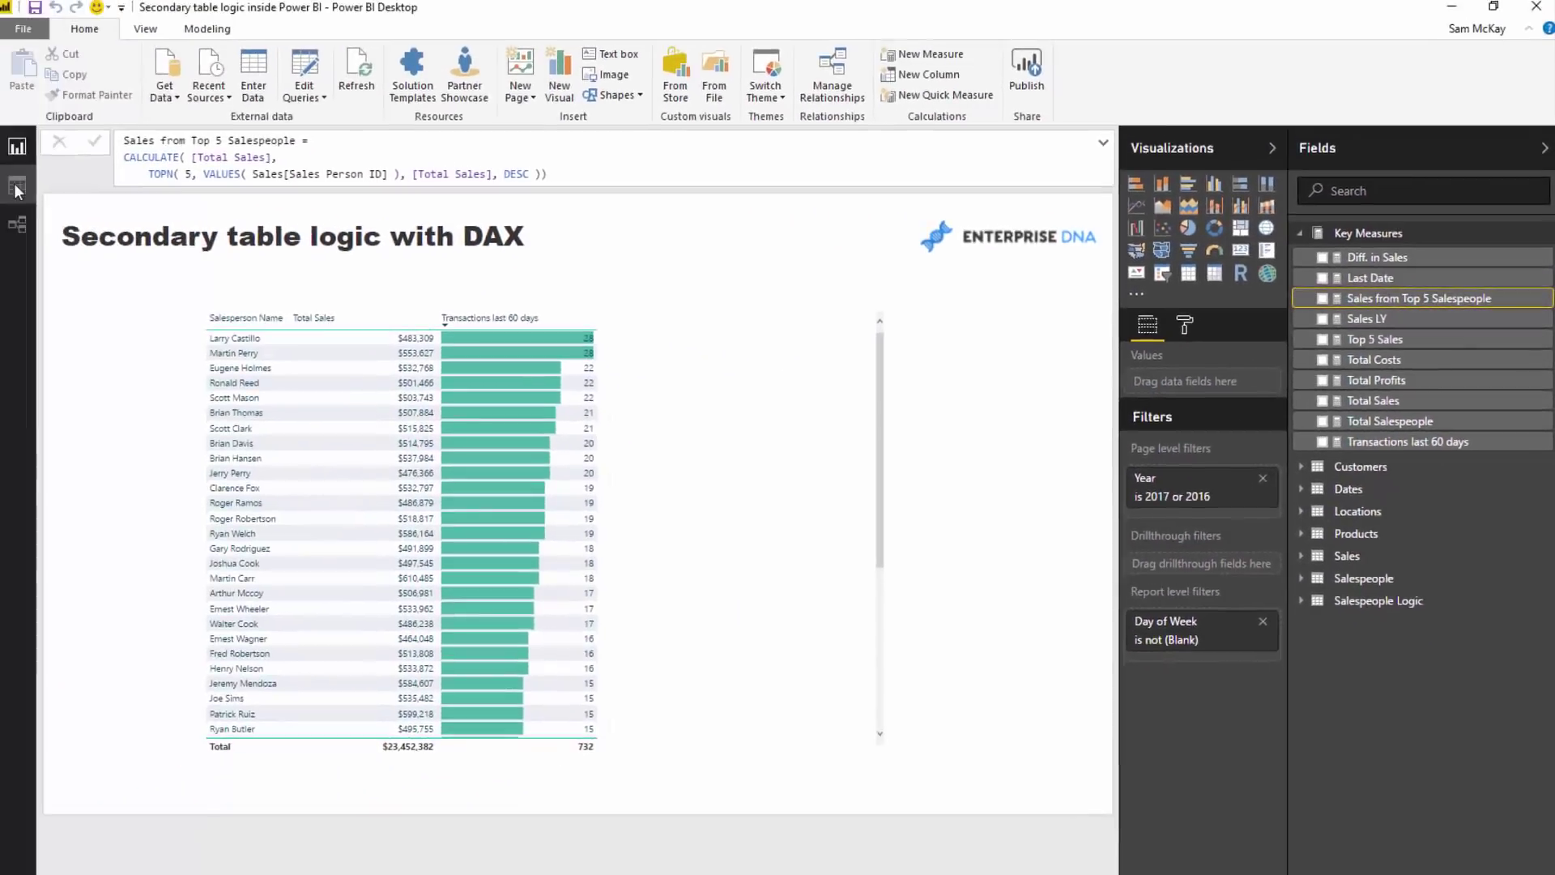
{"action": "left_click", "coordinate": [16, 189]}
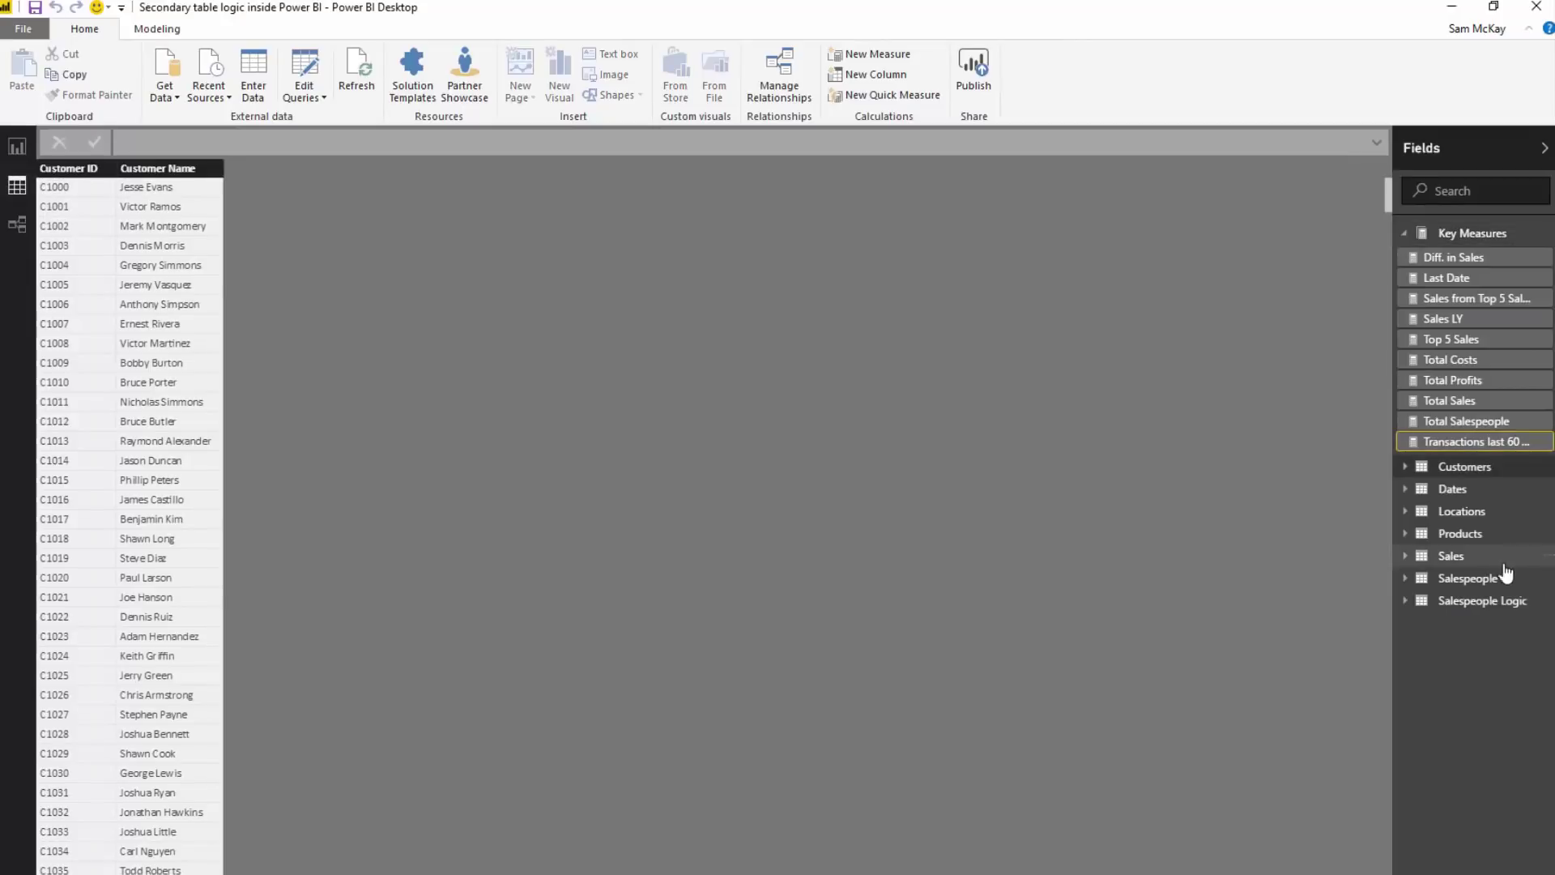
{"action": "left_click", "coordinate": [1484, 601]}
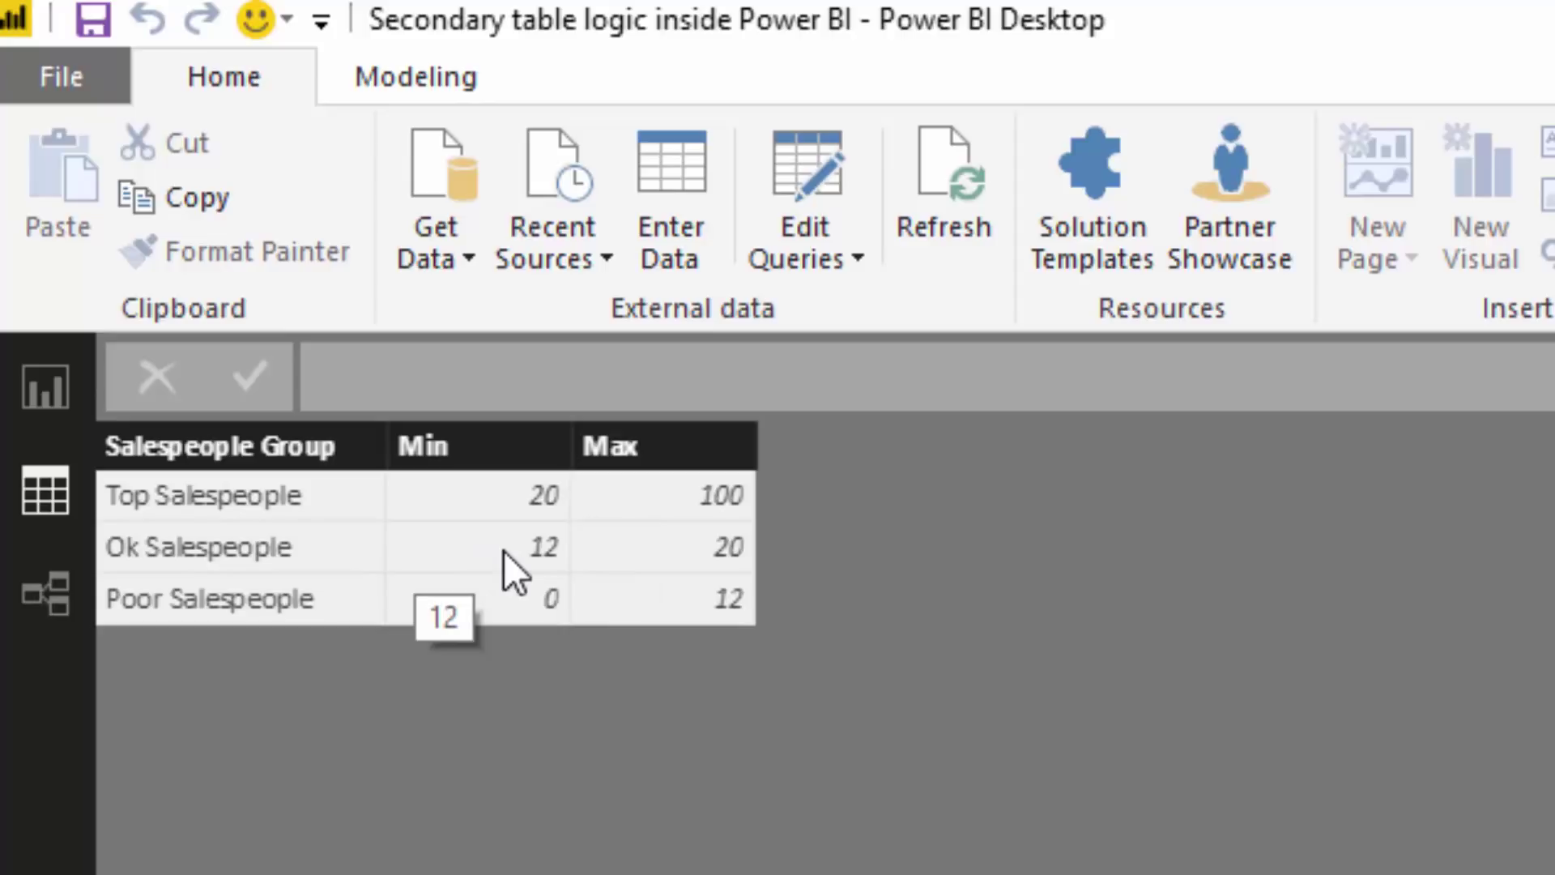
{"action": "left_click", "coordinate": [34, 393]}
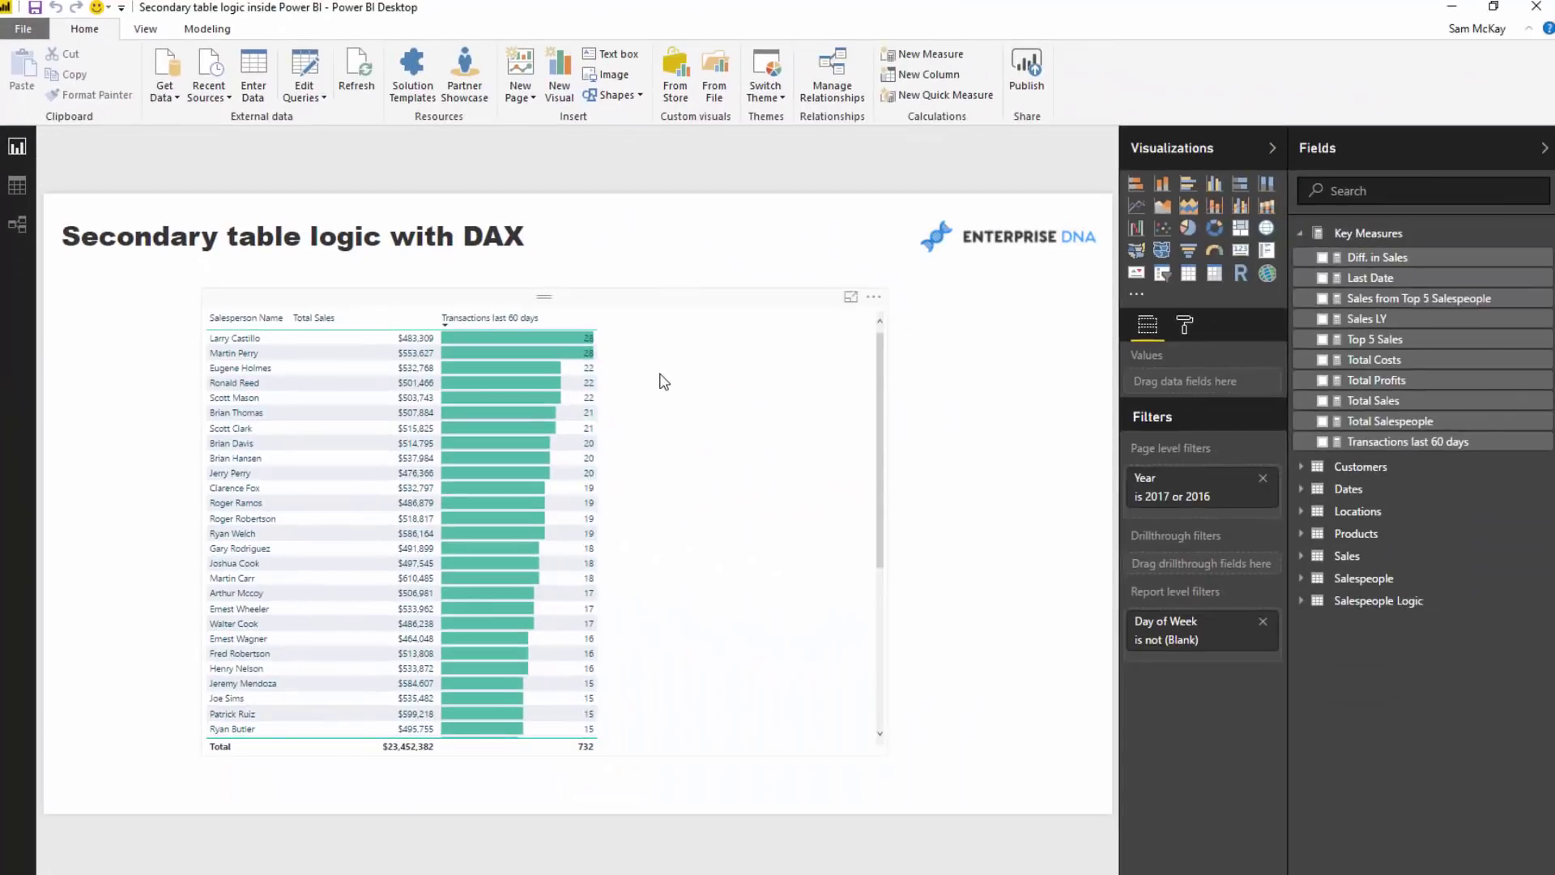
Create a new measure named "Salespeople Performance Group" with its formula starting on a second line
{"action": "left_click", "coordinate": [664, 382]}
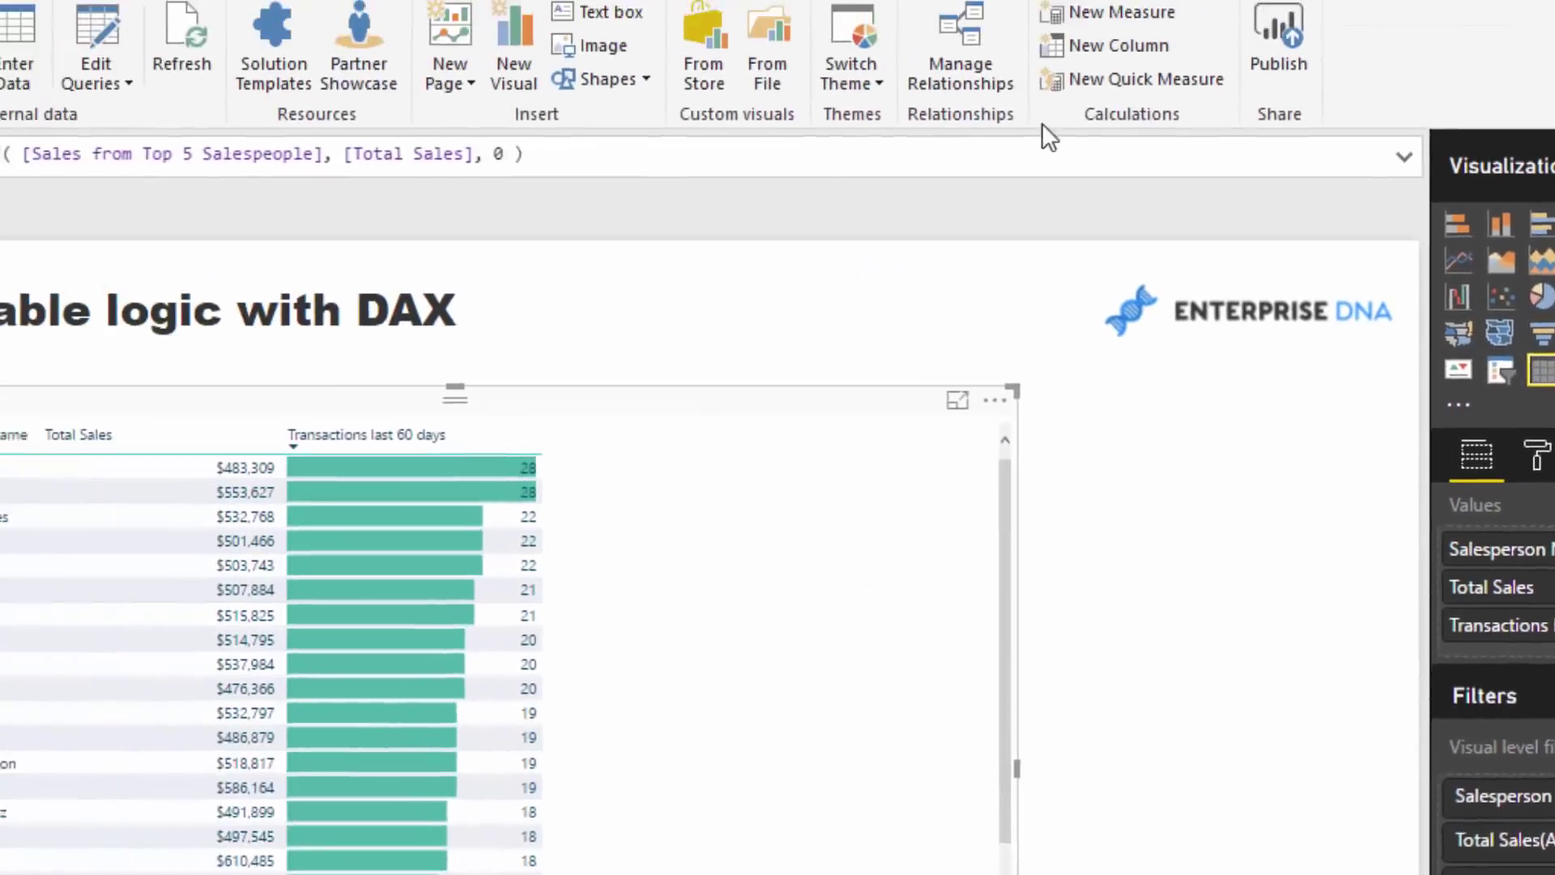
{"action": "left_click", "coordinate": [1090, 13]}
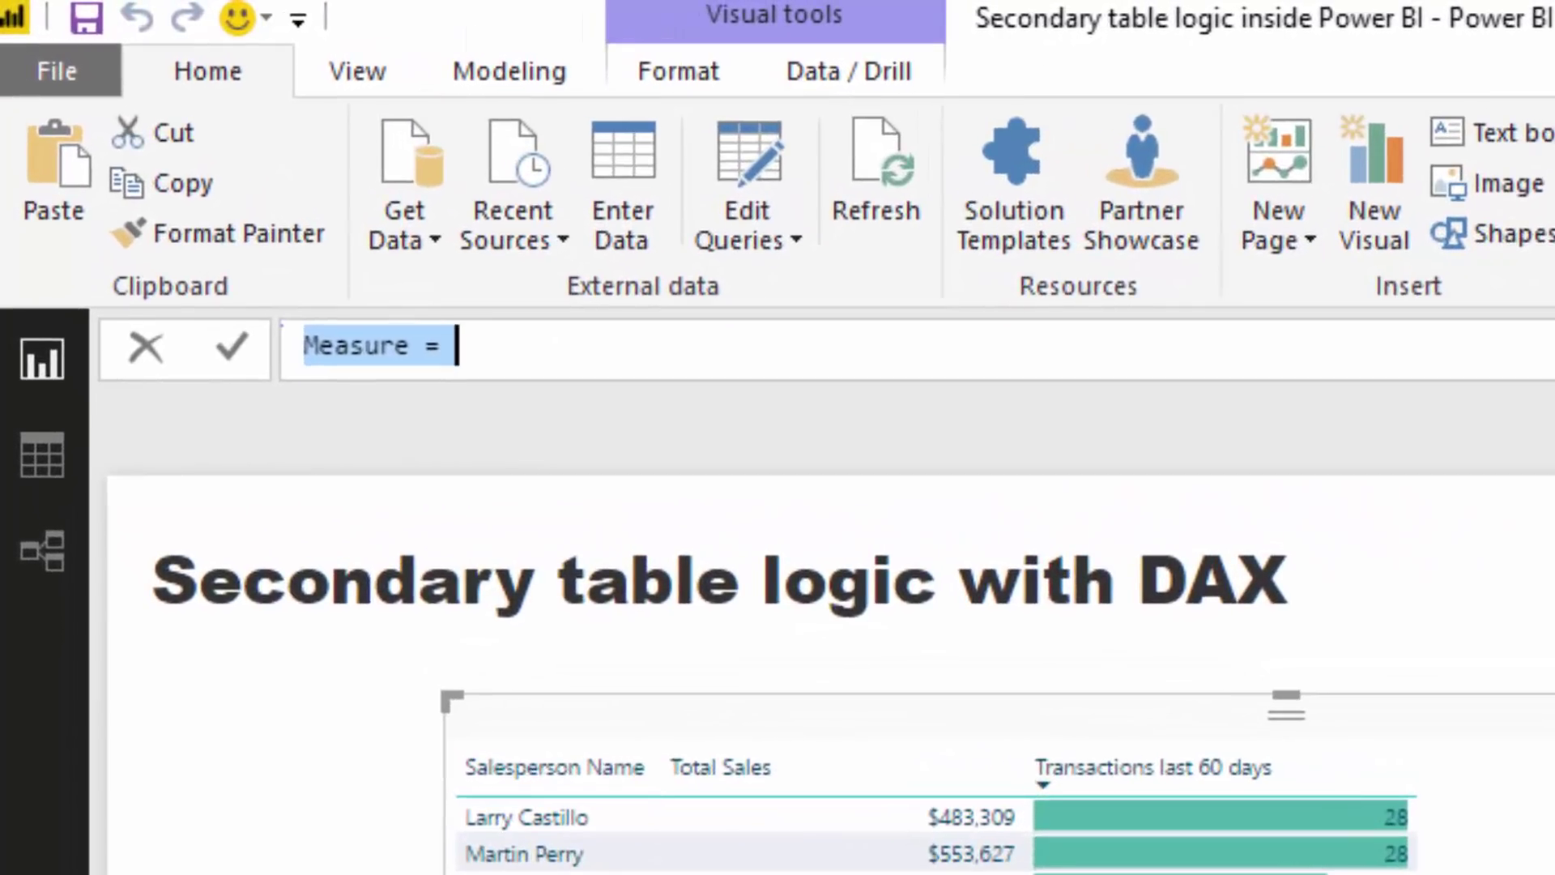
{"action": "type", "text": "Sales"}
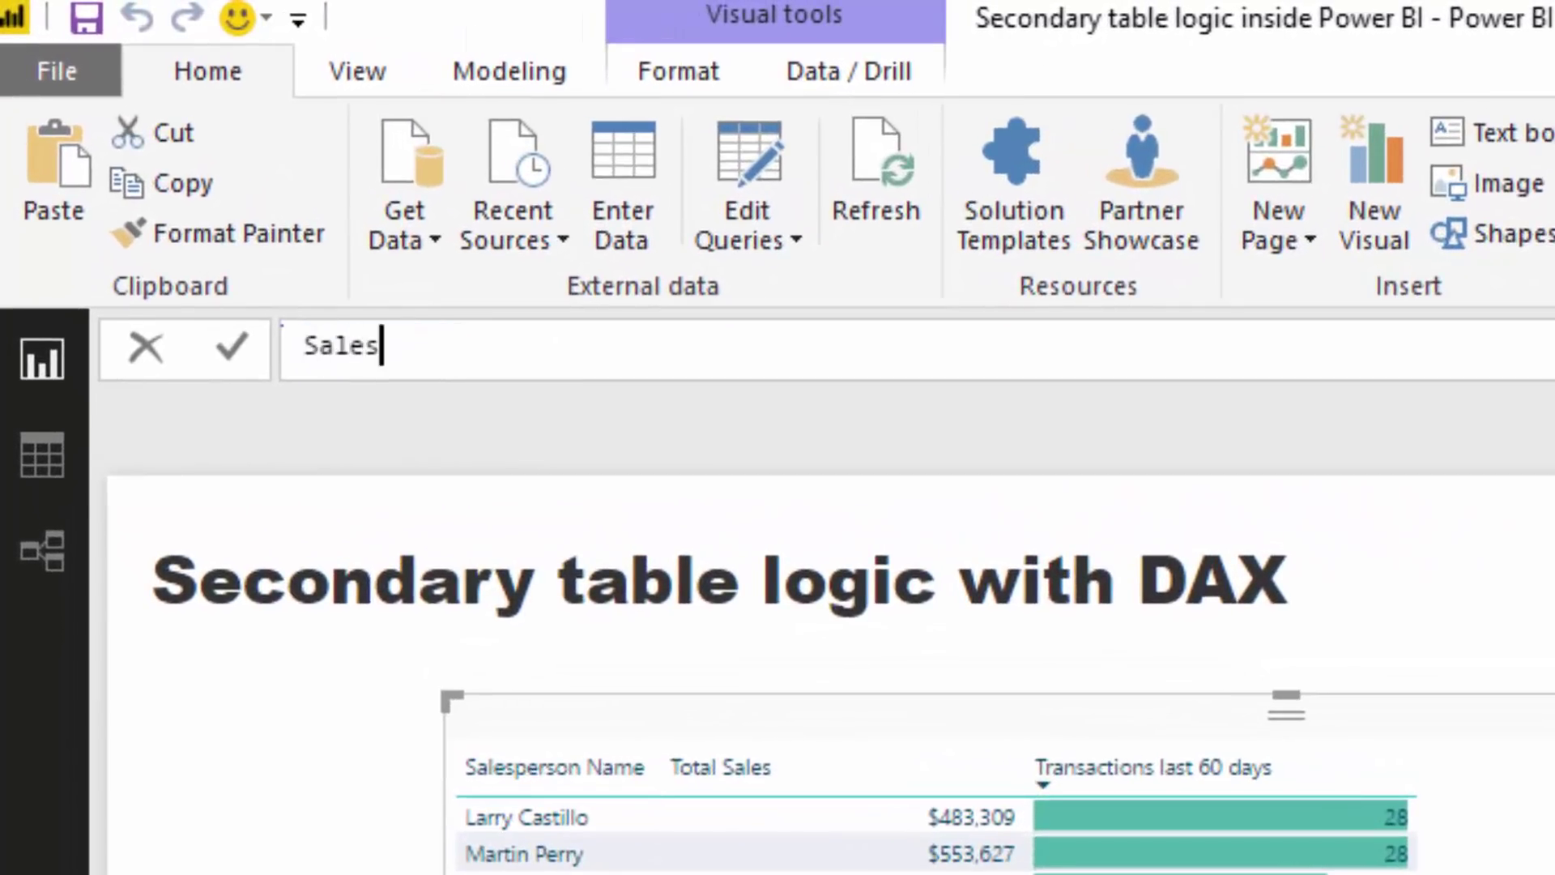
{"action": "type", "text": "people Perfo"}
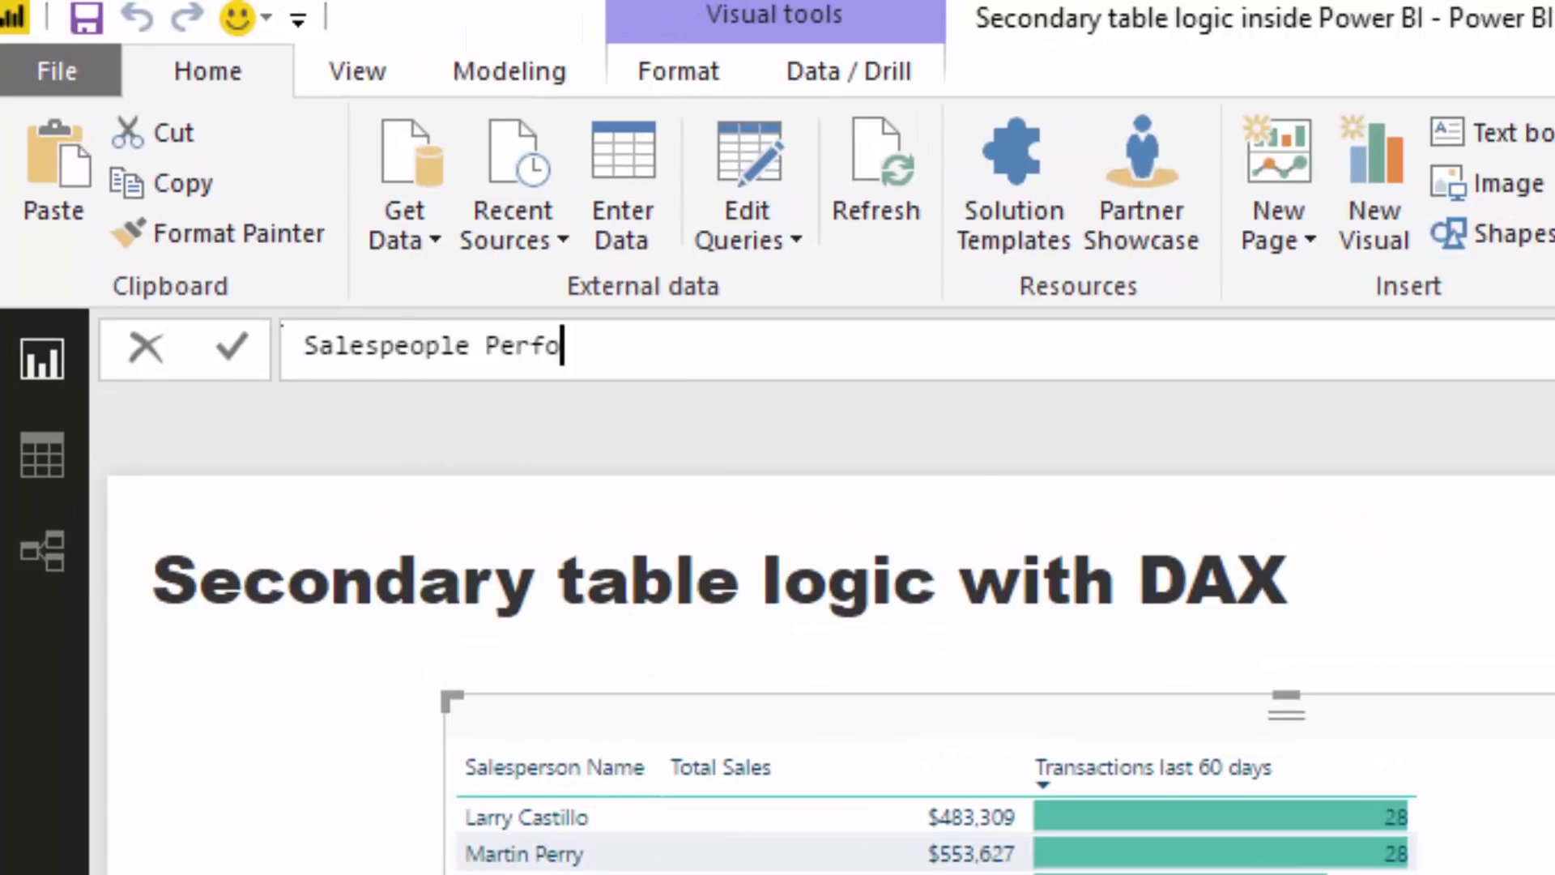
{"action": "type", "text": "rmance Group"}
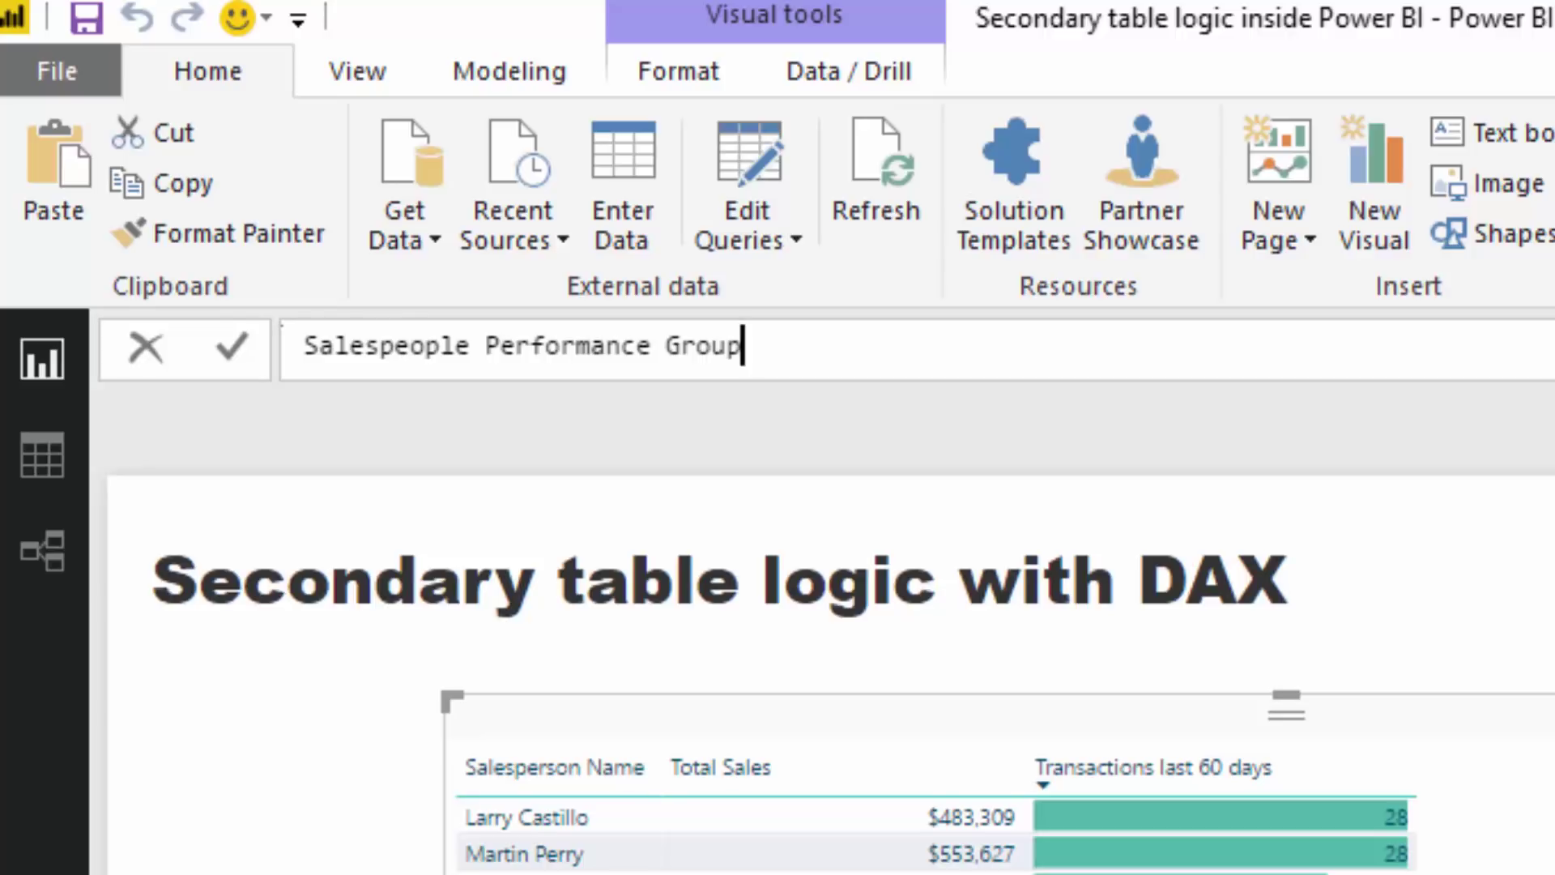
{"action": "type", "text": "="}
{"action": "key", "text": "shift+Return"}
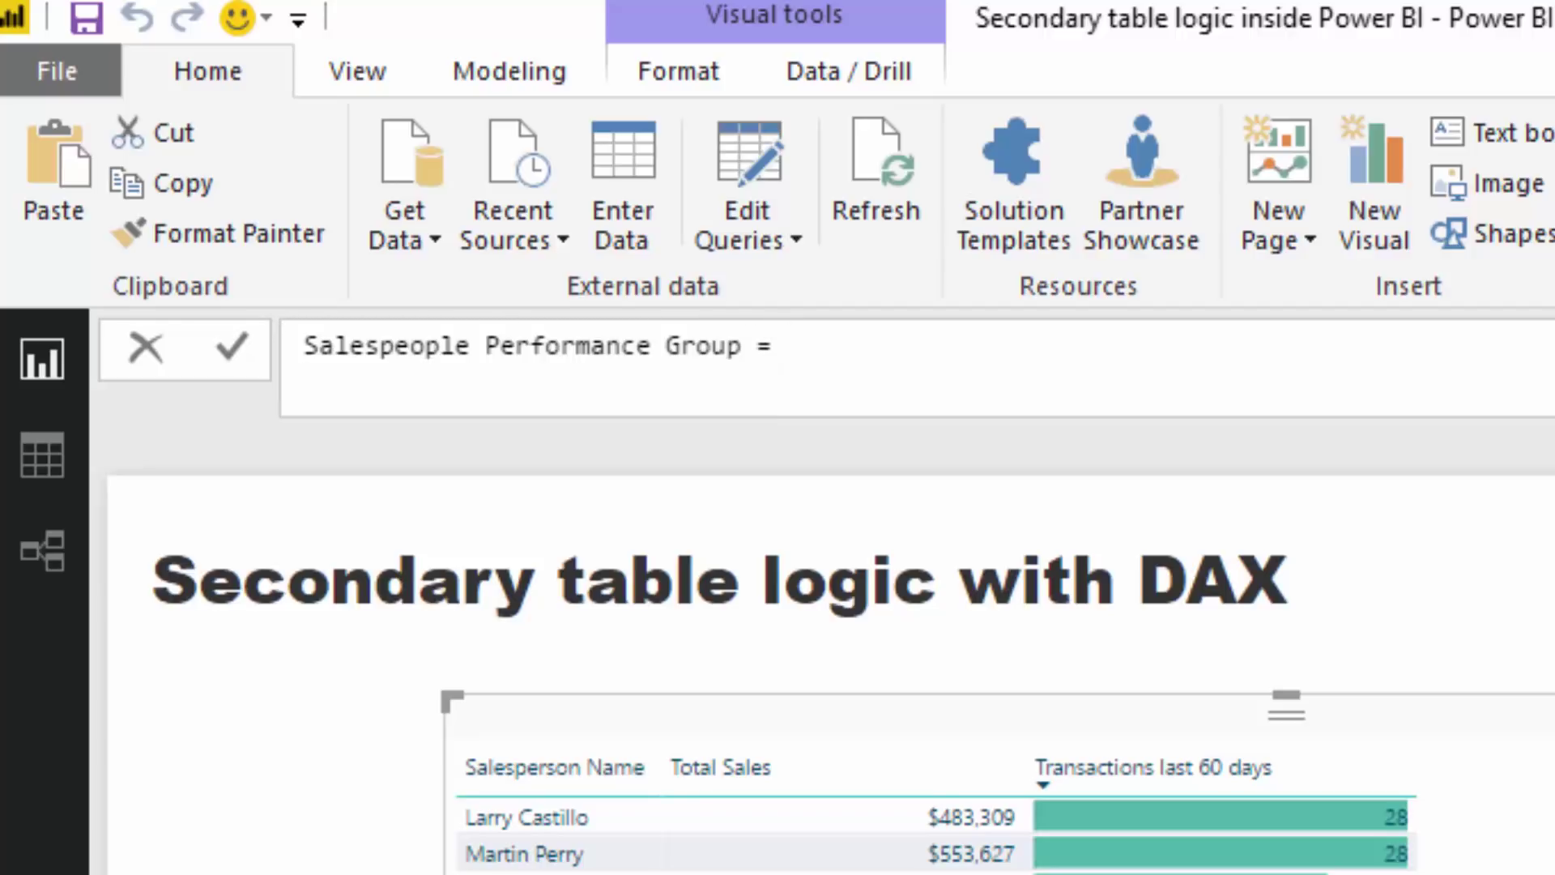
Start the measure's formula with CALCULATE( SELECTEDVALUE( 'Salespeople Logic'[Salespeople Group] )
{"action": "type", "text": "ca"}
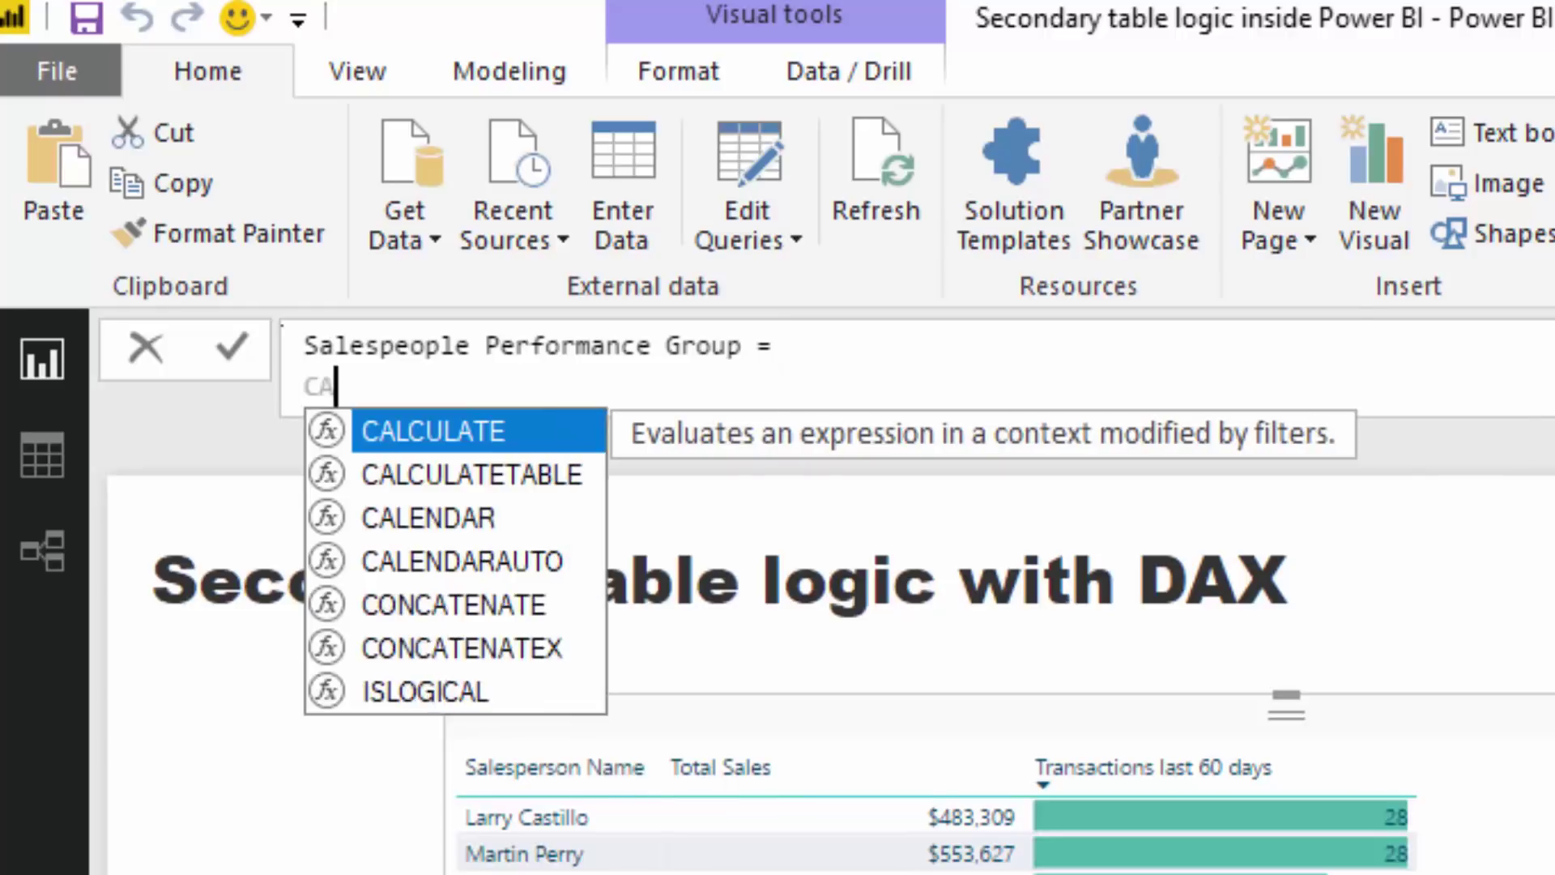
{"action": "key", "text": "Tab"}
{"action": "type", "text": "SEL"}
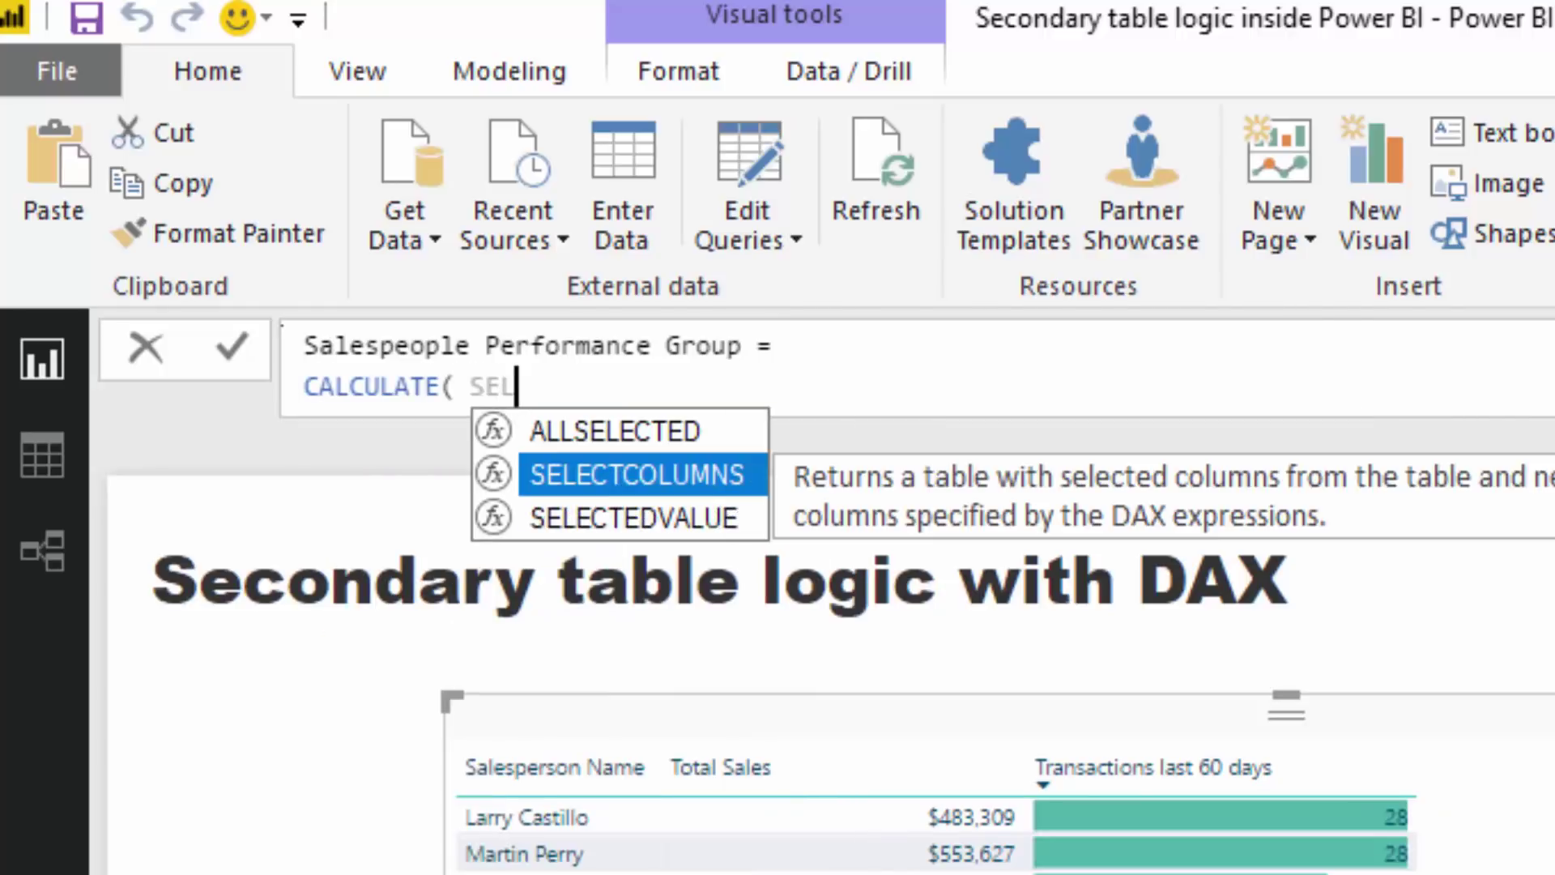
{"action": "key", "text": "Down"}
{"action": "key", "text": "Tab"}
{"action": "type", "text": "Sales"}
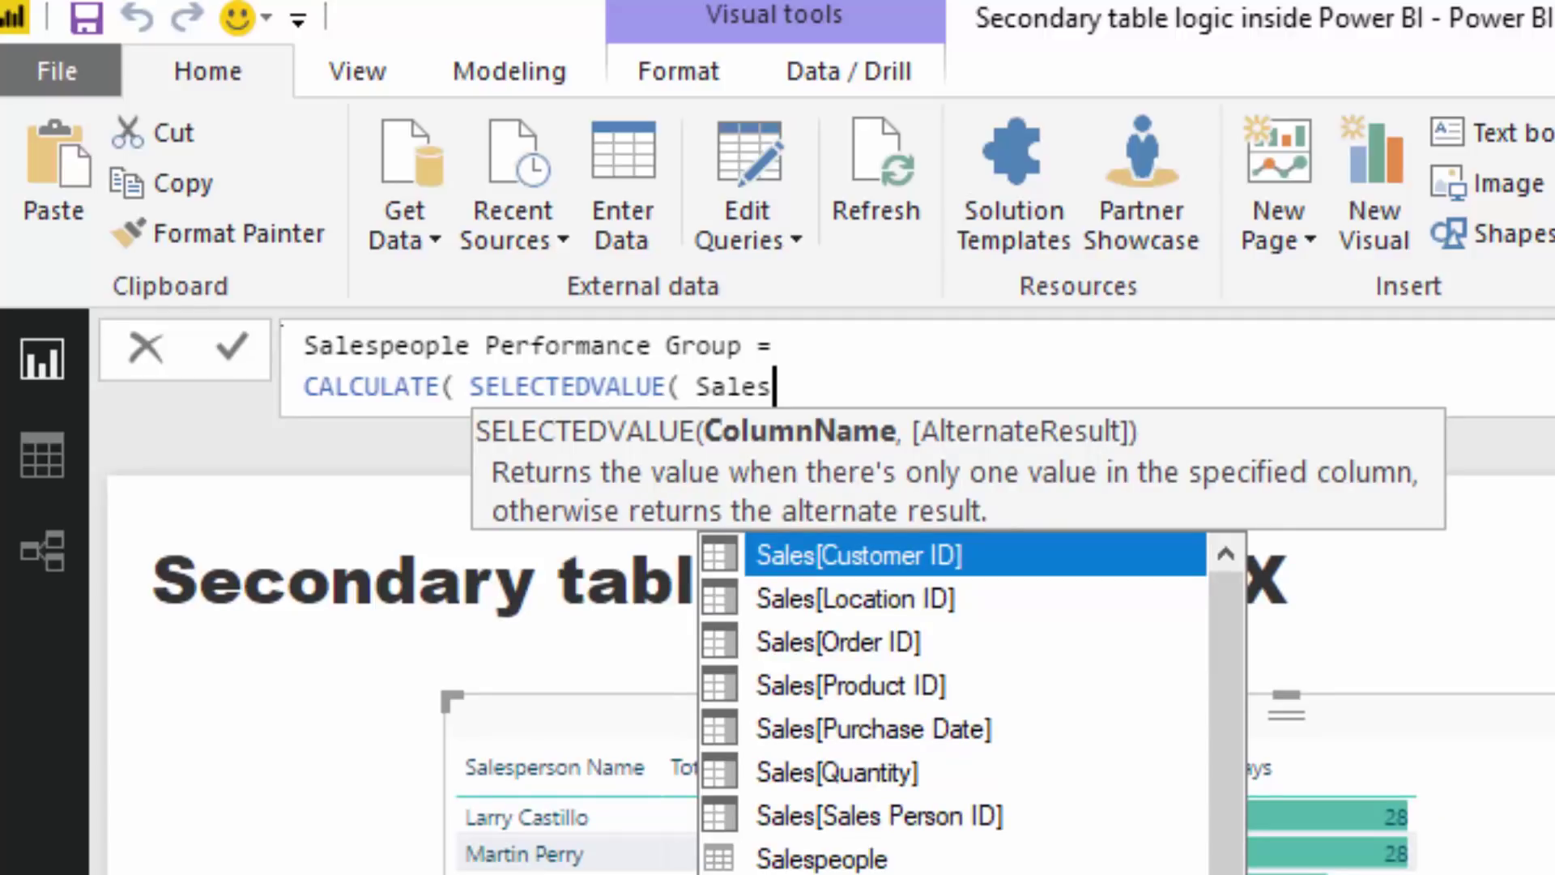
{"action": "key", "text": "Down"}
{"action": "key", "text": "Down"}
{"action": "key", "text": "Down"}
{"action": "scroll", "coordinate": [956, 697], "scroll_direction": "down", "scroll_amount": 1}
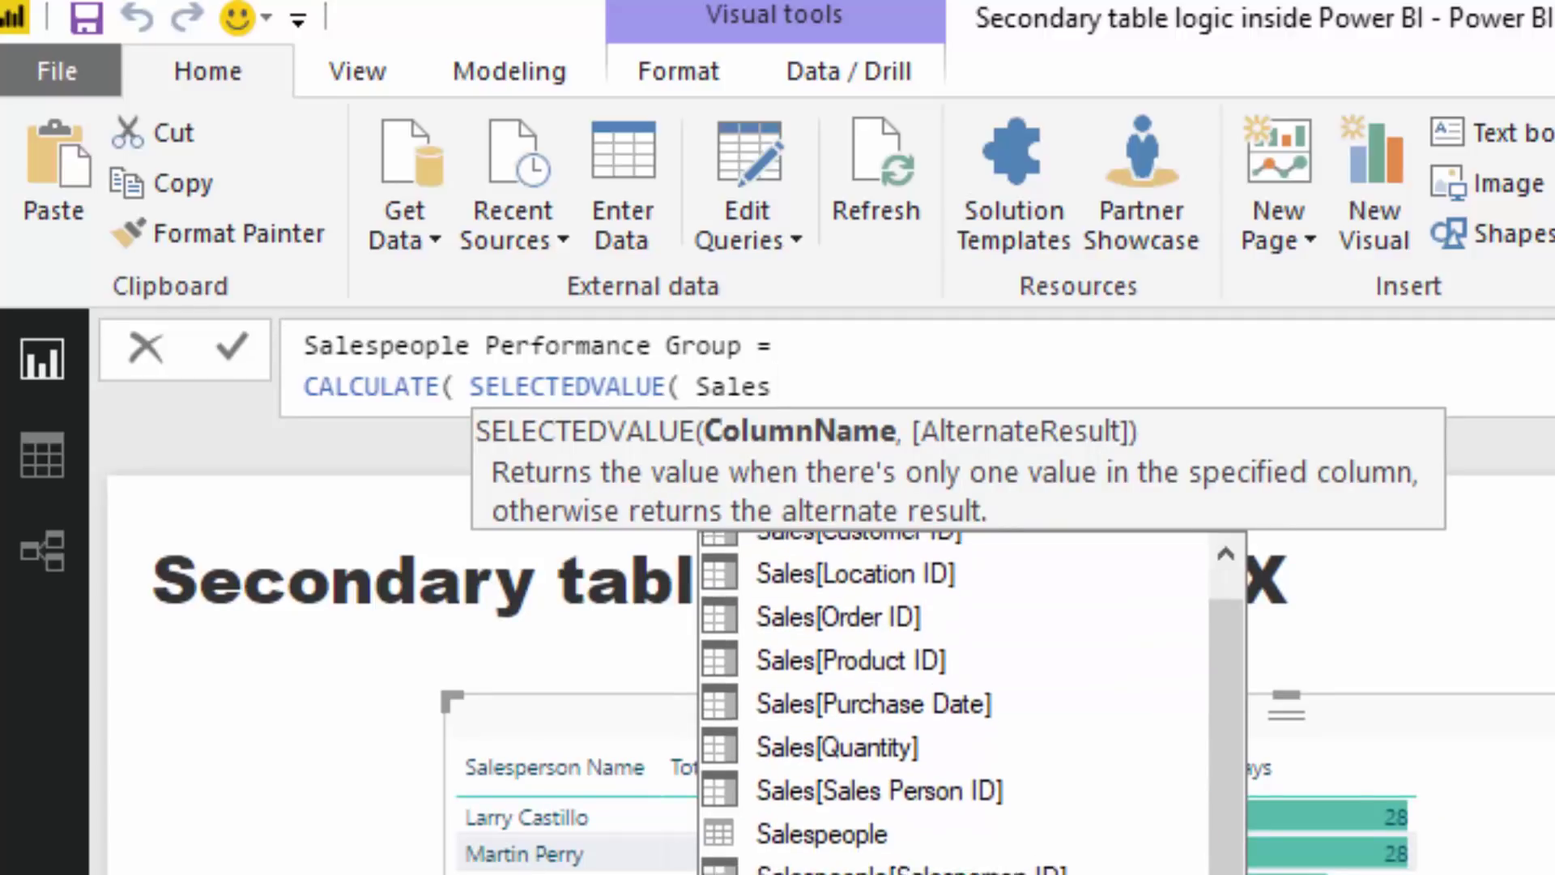
{"action": "scroll", "coordinate": [956, 697], "scroll_direction": "down", "scroll_amount": 1}
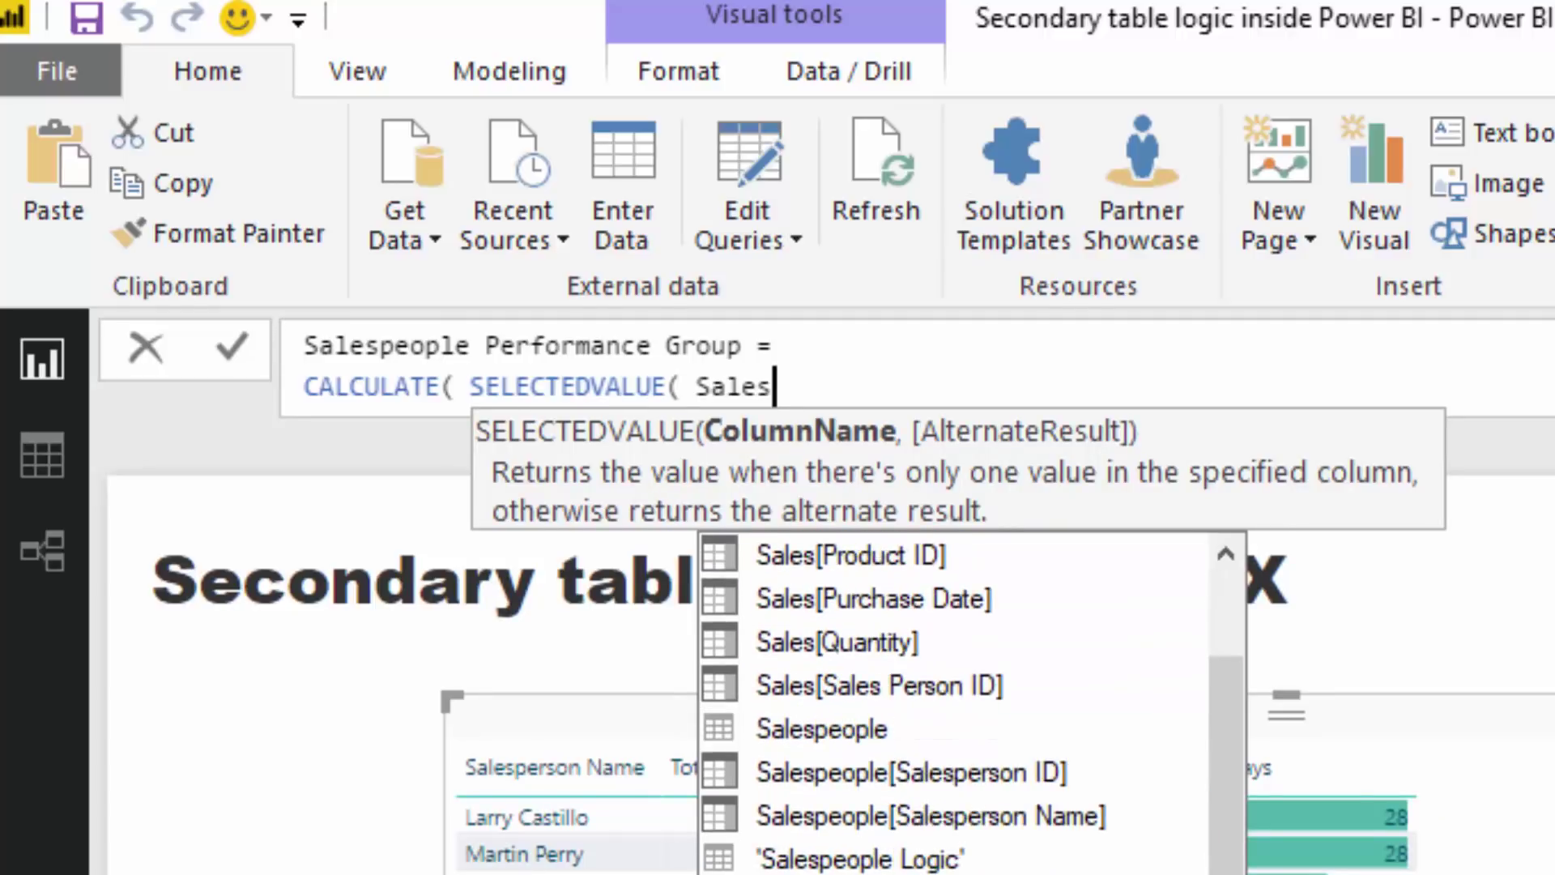
{"action": "key", "text": "Tab"}
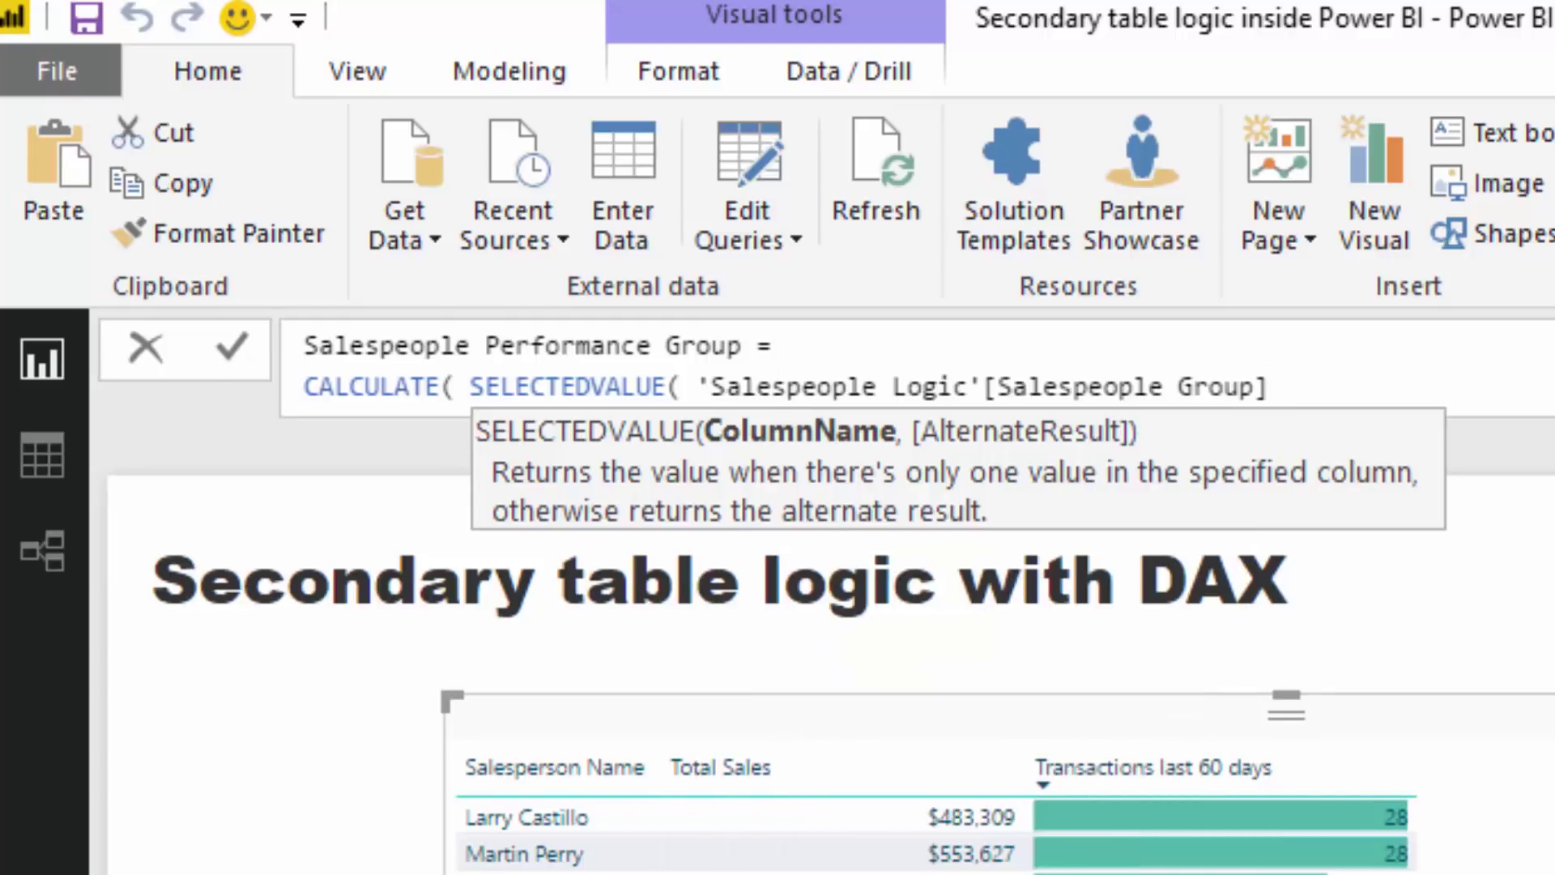
{"action": "type", "text": ")"}
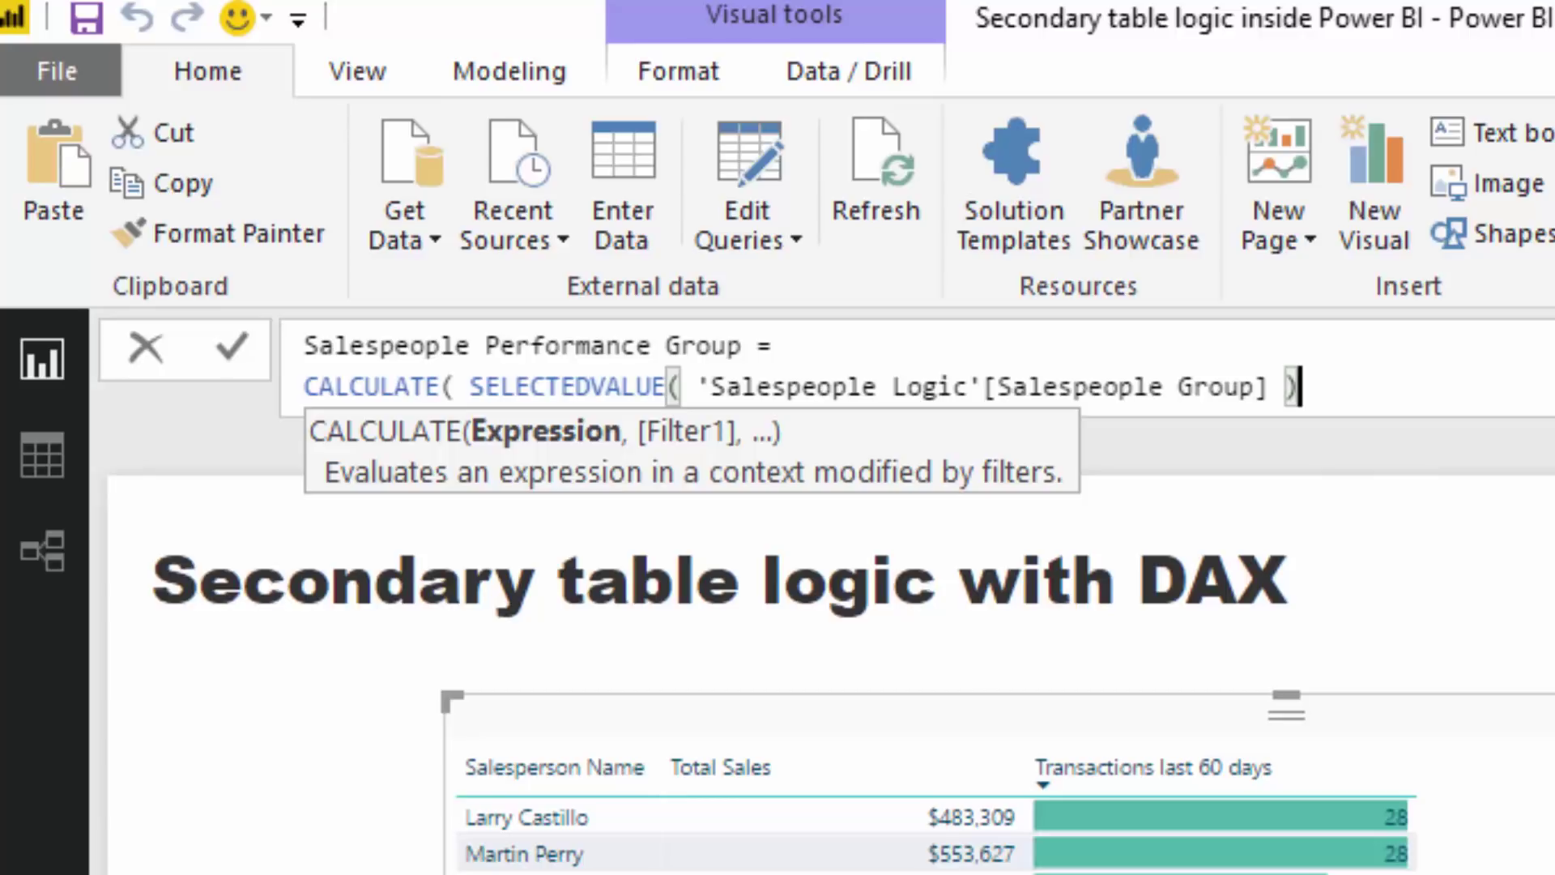
Add BLANK() as the alternate result of SELECTEDVALUE, and end the CALCULATE expression argument with a comma
{"action": "left_click", "coordinate": [1286, 387]}
{"action": "type", "text": ", BLA"}
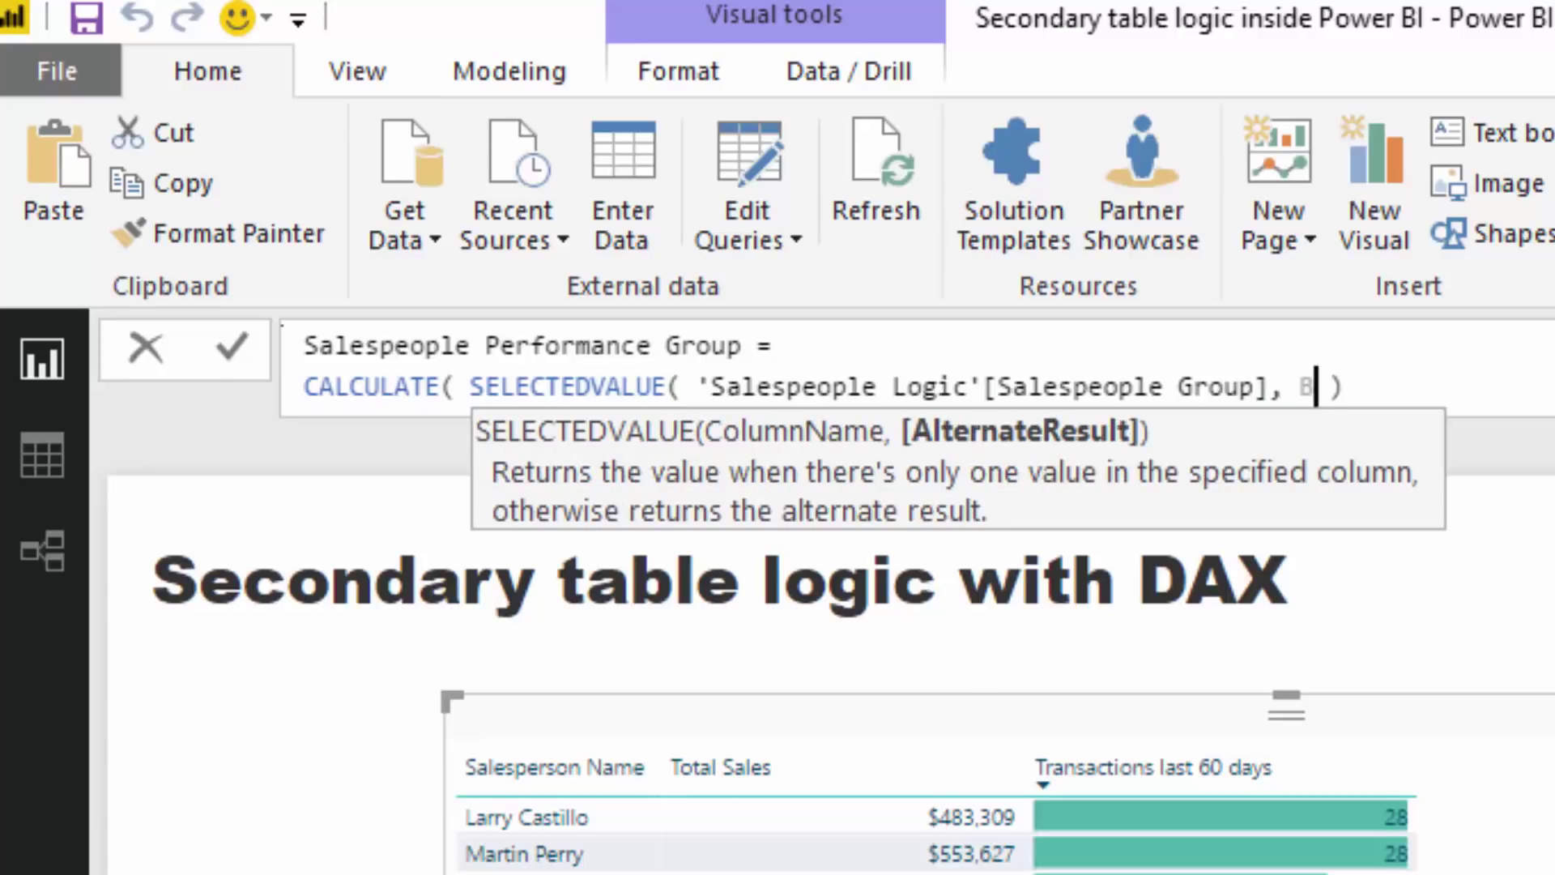
{"action": "key", "text": "Tab"}
{"action": "type", "text": ")"}
{"action": "left_click", "coordinate": [1436, 387]}
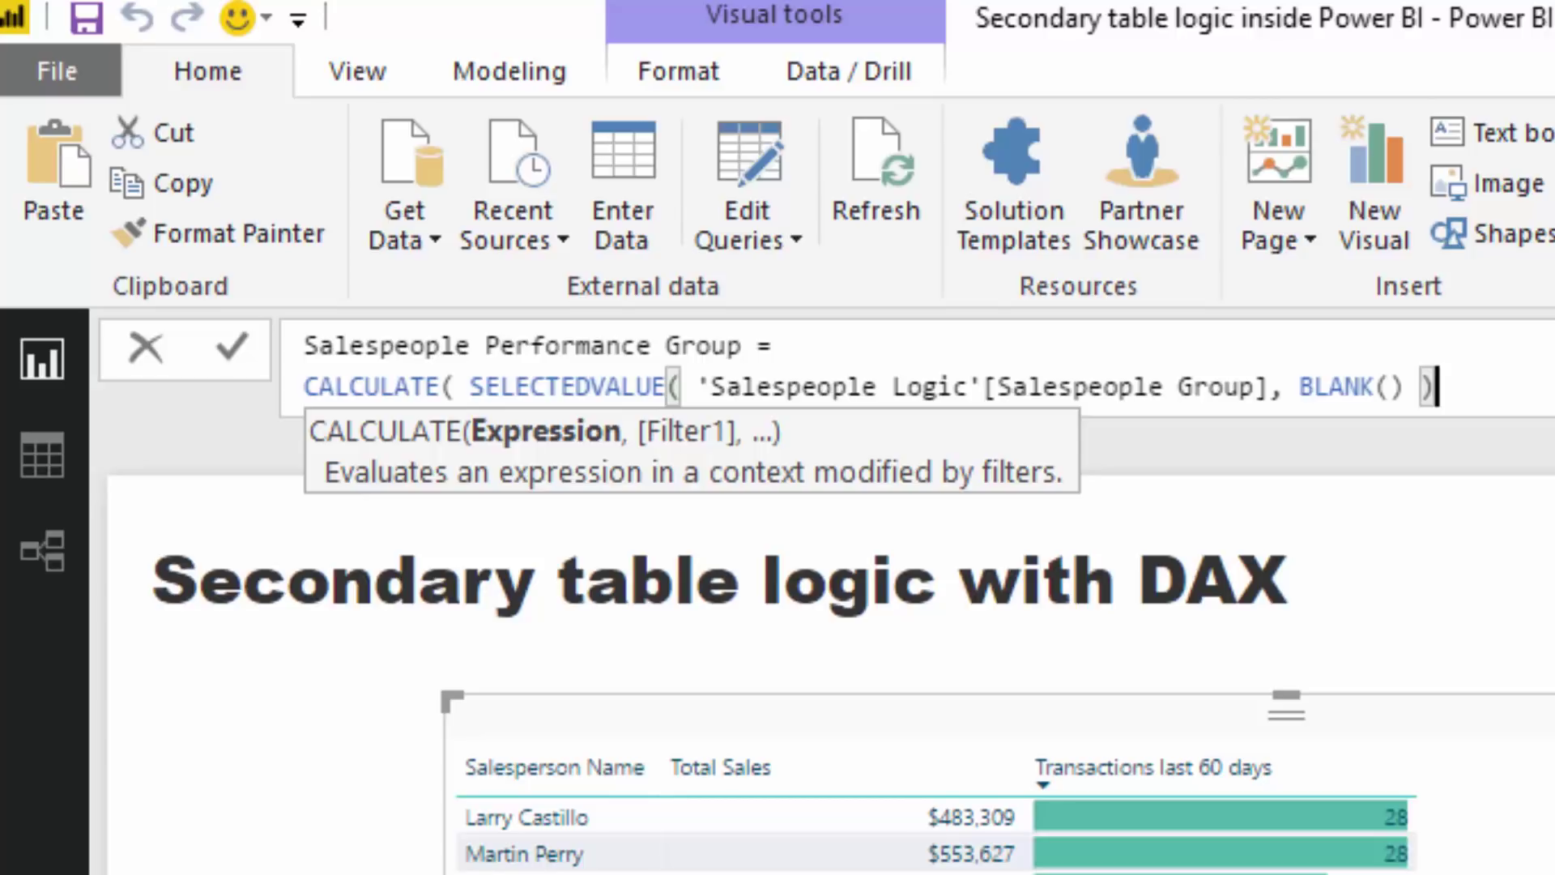
{"action": "key", "text": "alt"}
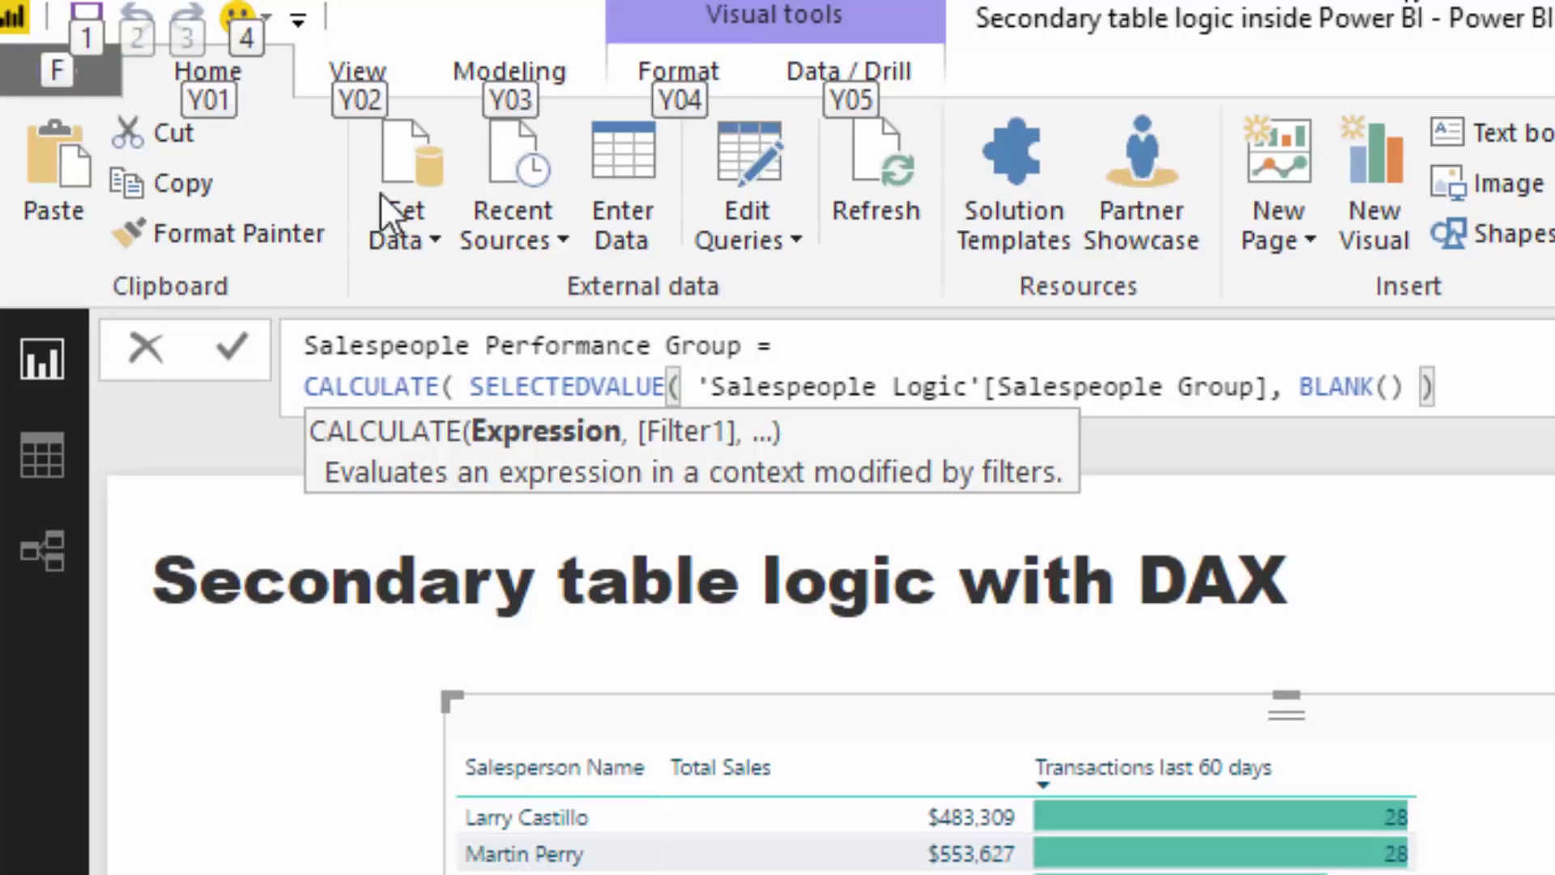
{"action": "key", "text": "alt"}
{"action": "type", "text": ","}
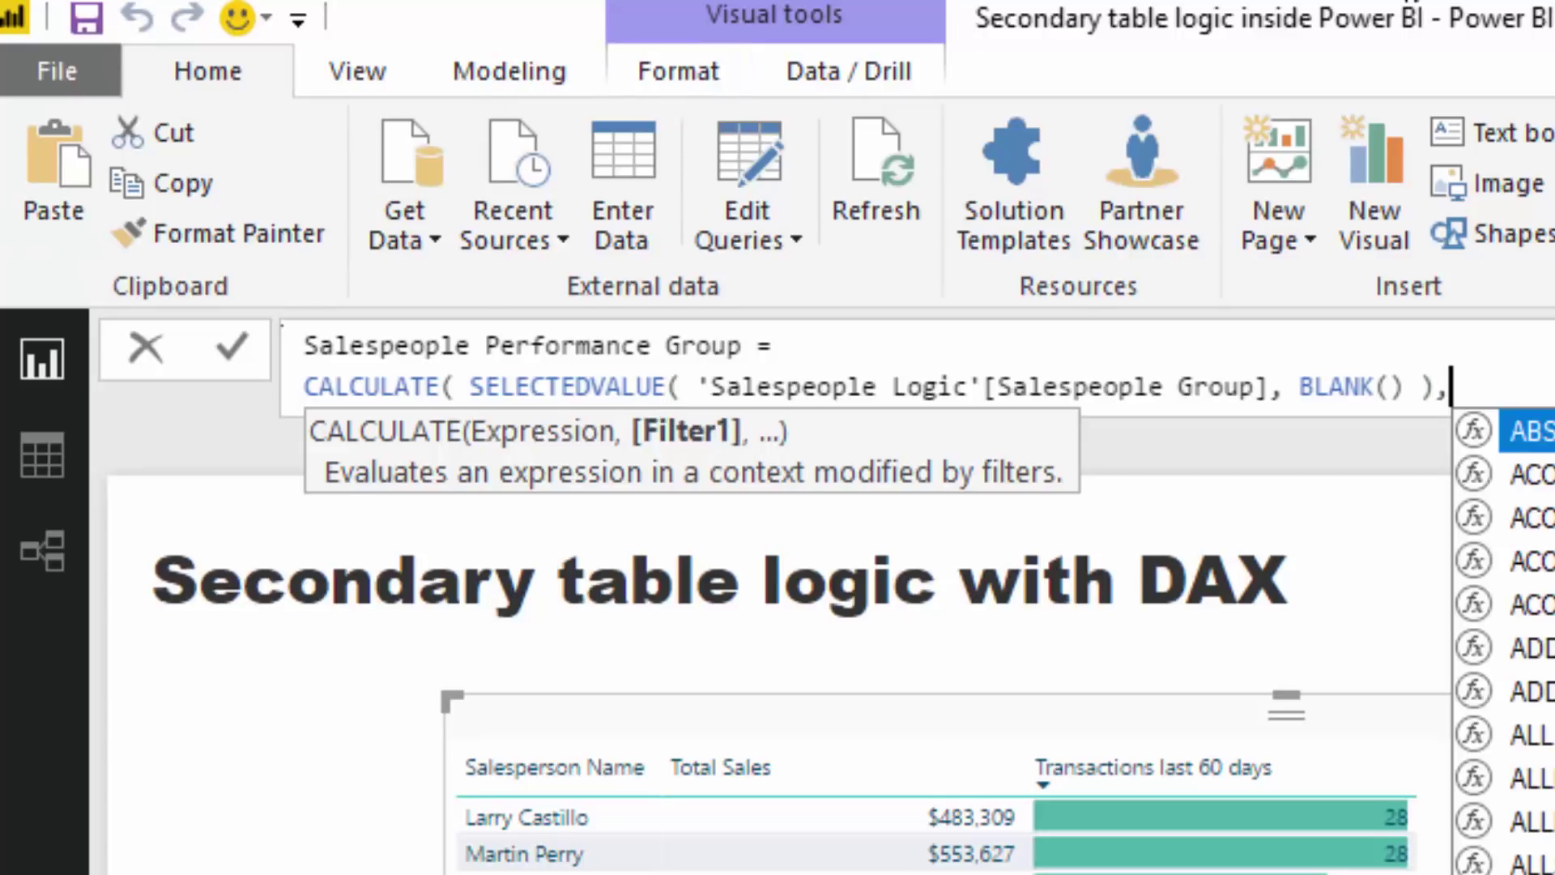
Add an indented FILTER( ALL( 'Salespeople Logic' ) on a new line as the CALCULATE filter argument
{"action": "key", "text": "shift+Return"}
{"action": "key", "text": "Tab"}
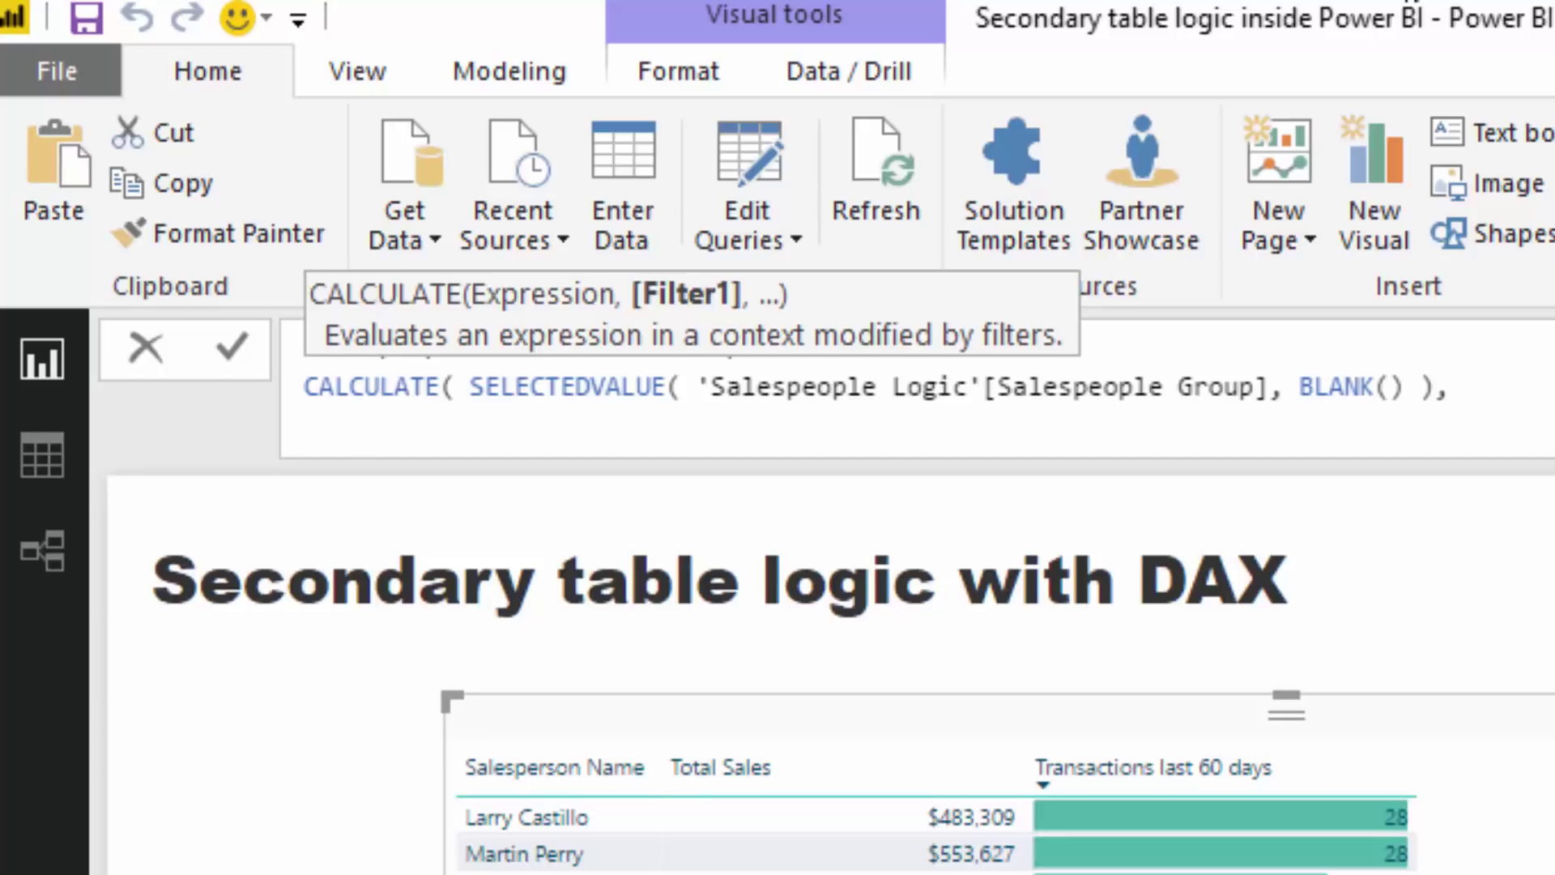
{"action": "type", "text": "FIL"}
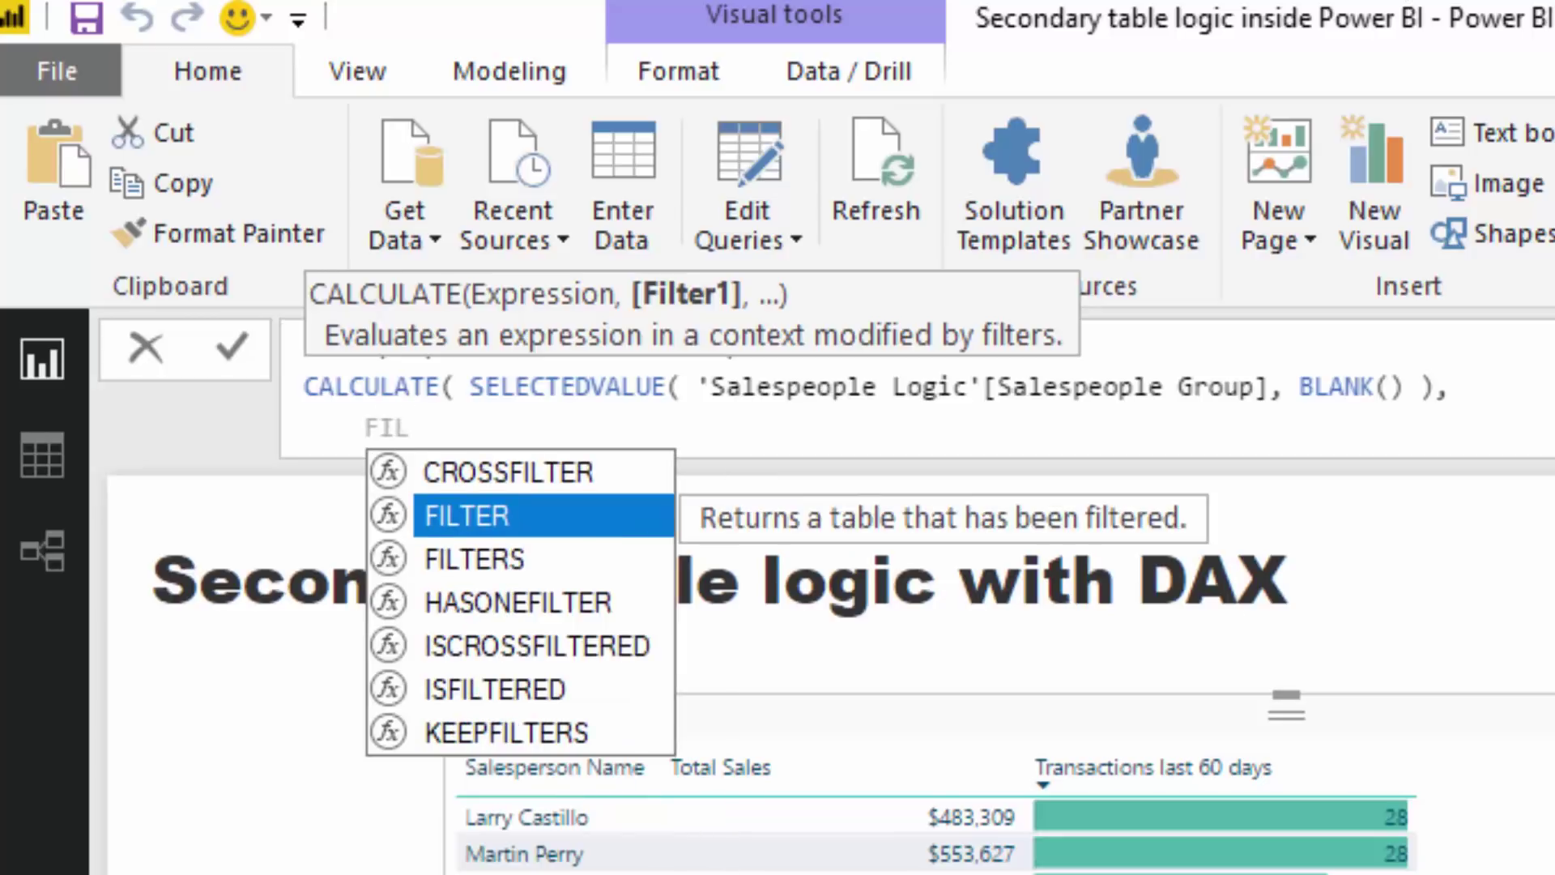
{"action": "type", "text": "TER( "}
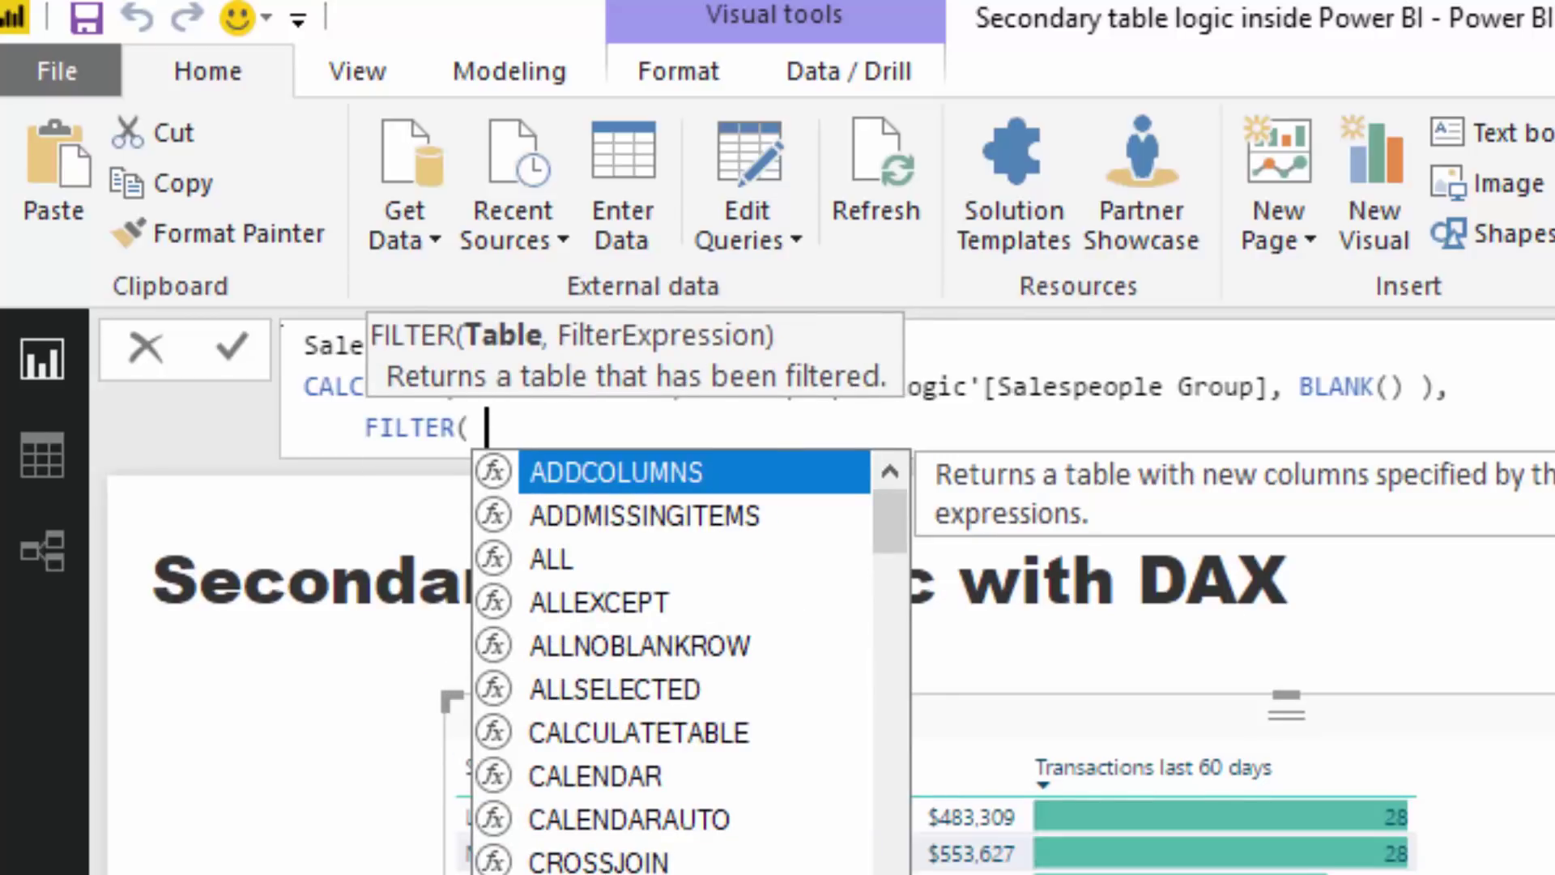
{"action": "type", "text": "ALL( Sale"}
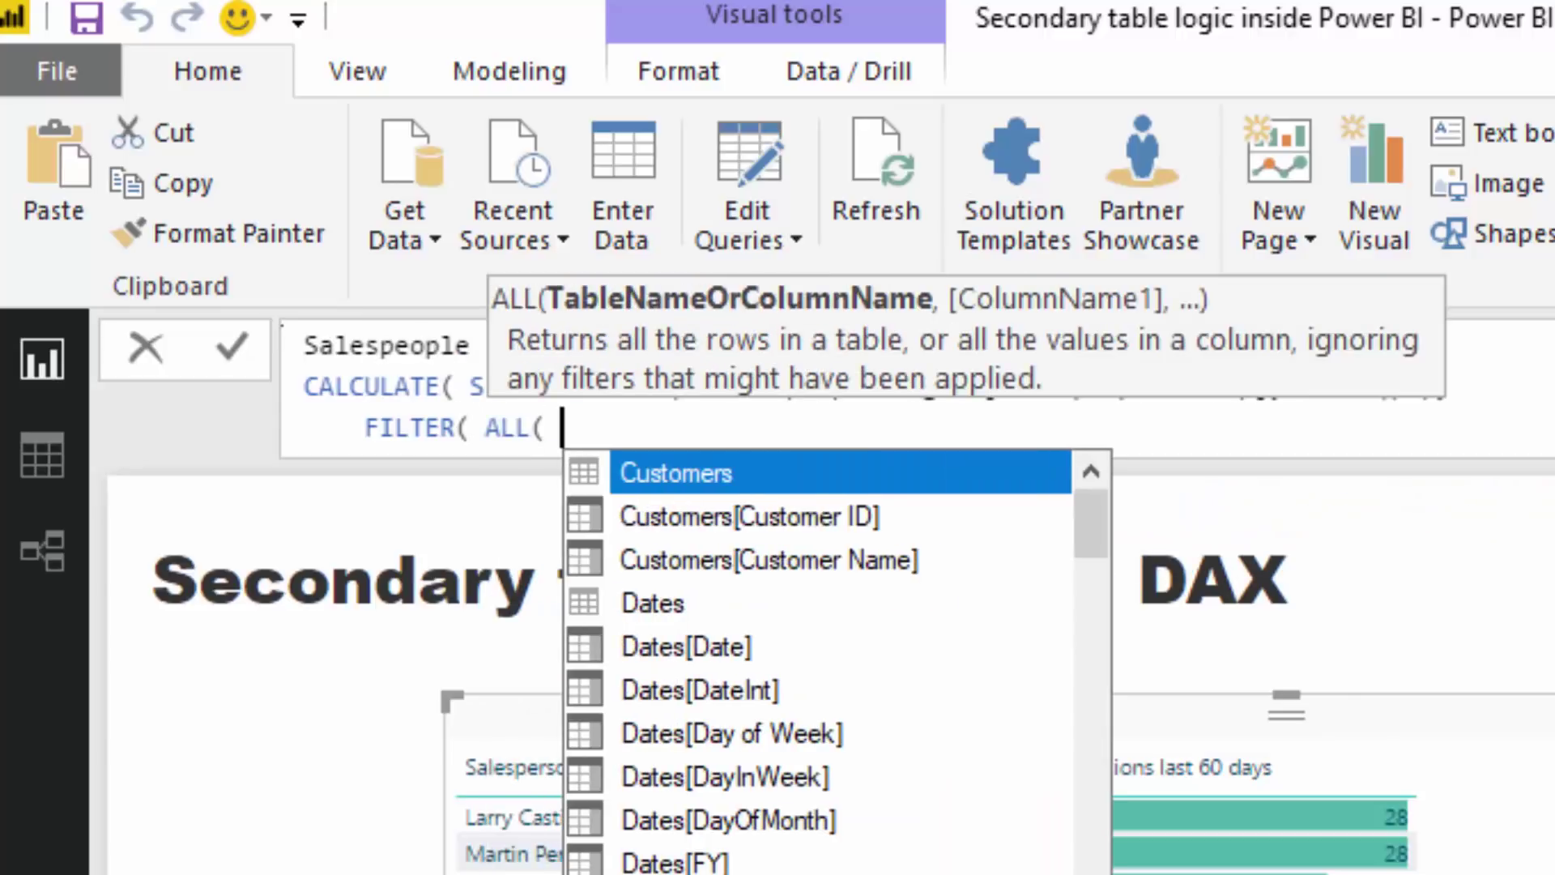
{"action": "key", "text": "Down"}
{"action": "key", "text": "Down"}
{"action": "key", "text": "Down"}
{"action": "key", "text": "Down"}
{"action": "key", "text": "Down"}
{"action": "key", "text": "Down"}
{"action": "key", "text": "Down"}
{"action": "key", "text": "Down"}
{"action": "key", "text": "Down"}
{"action": "key", "text": "Down"}
{"action": "key", "text": "Down"}
{"action": "key", "text": "Down"}
{"action": "key", "text": "Down"}
{"action": "key", "text": "Down"}
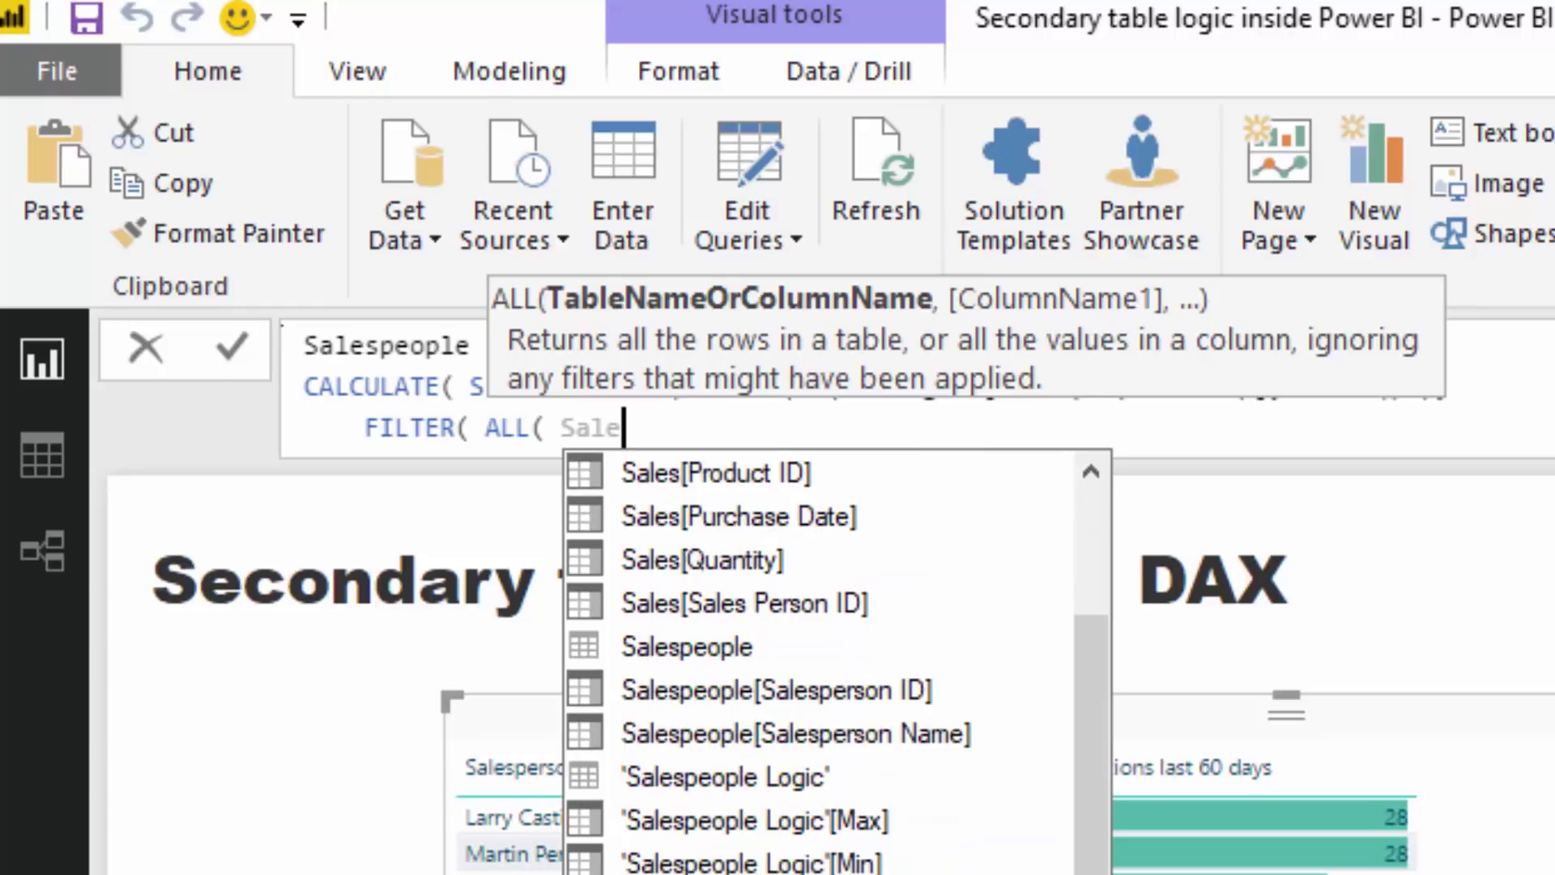
{"action": "key", "text": "Up"}
{"action": "key", "text": "Up"}
{"action": "key", "text": "Up"}
{"action": "key", "text": "Tab"}
{"action": "type", "text": ")"}
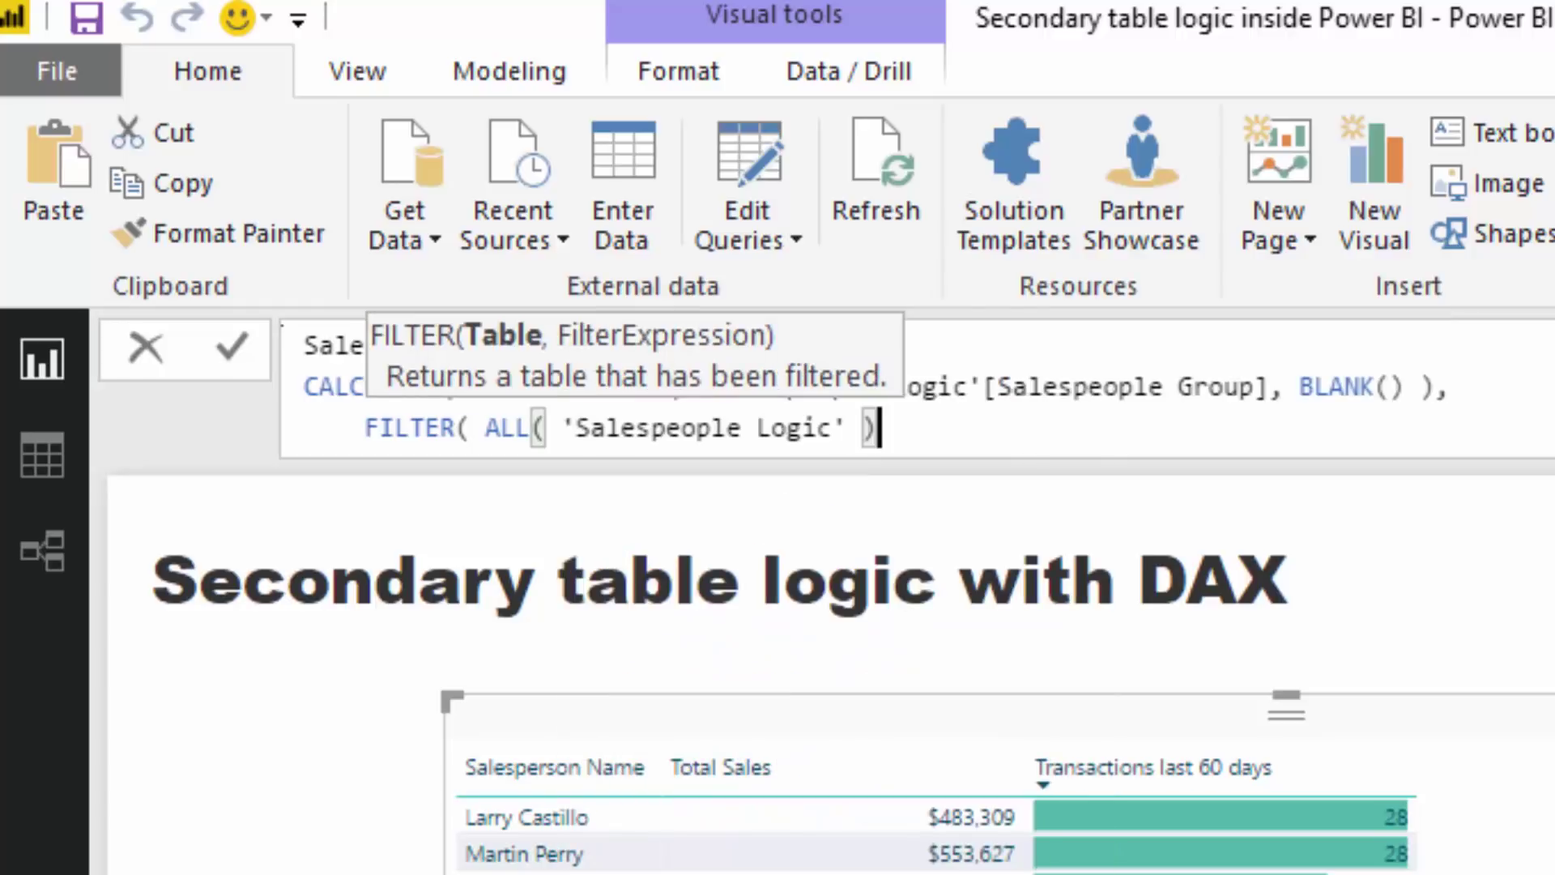
Add the first filter condition on its own line: [Transactions last 60 days] >= 'Salespeople Logic'[Min] &&
{"action": "type", "text": ","}
{"action": "key", "text": "shift+Return"}
{"action": "key", "text": "Tab"}
{"action": "key", "text": "Tab"}
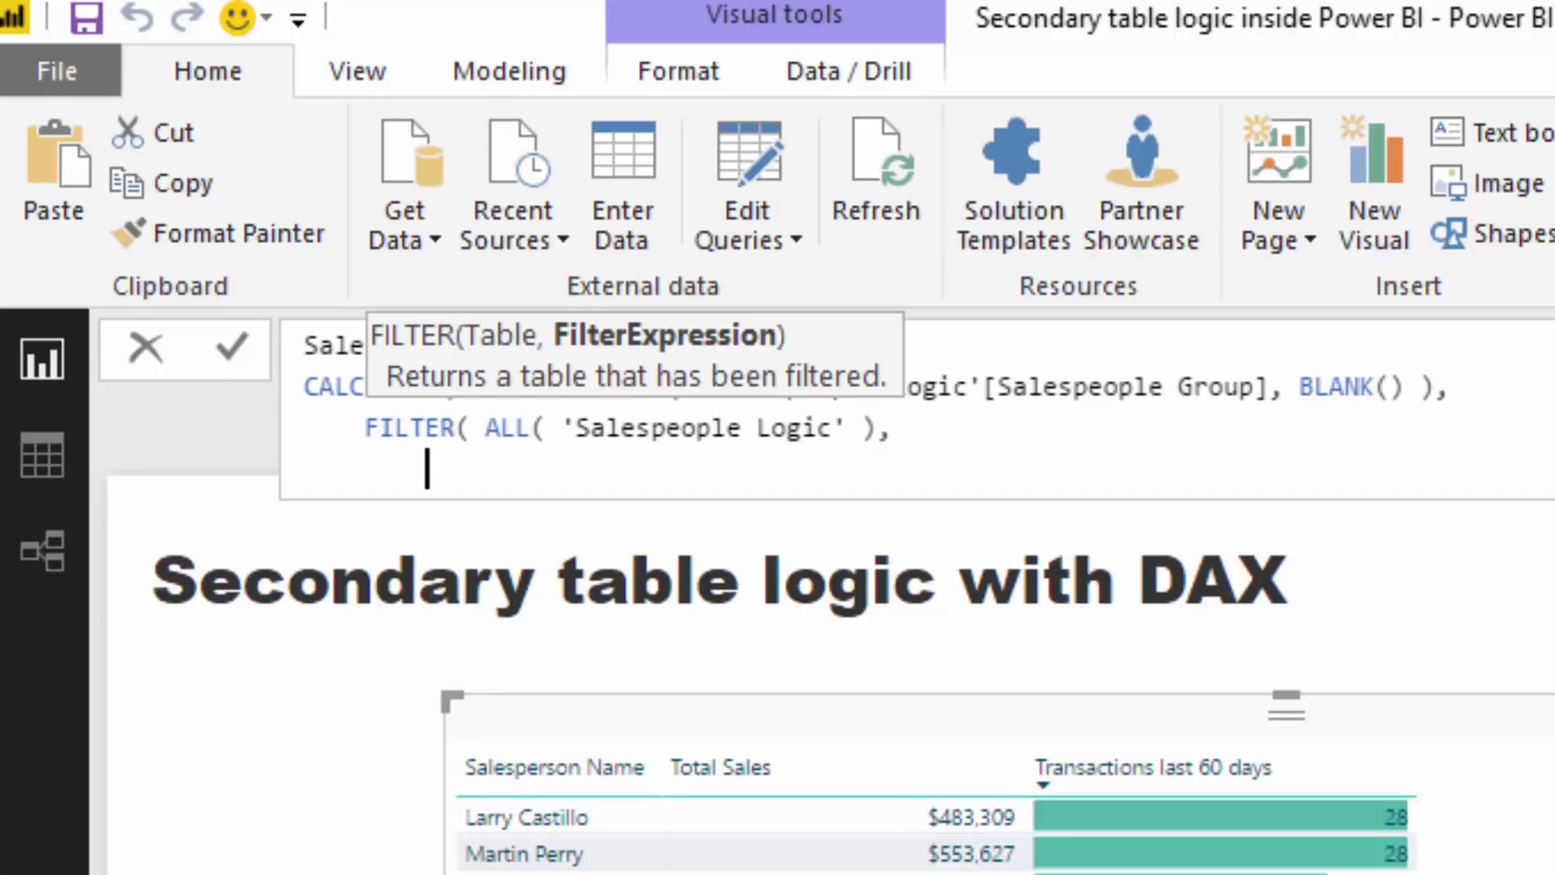
{"action": "type", "text": "Tra"}
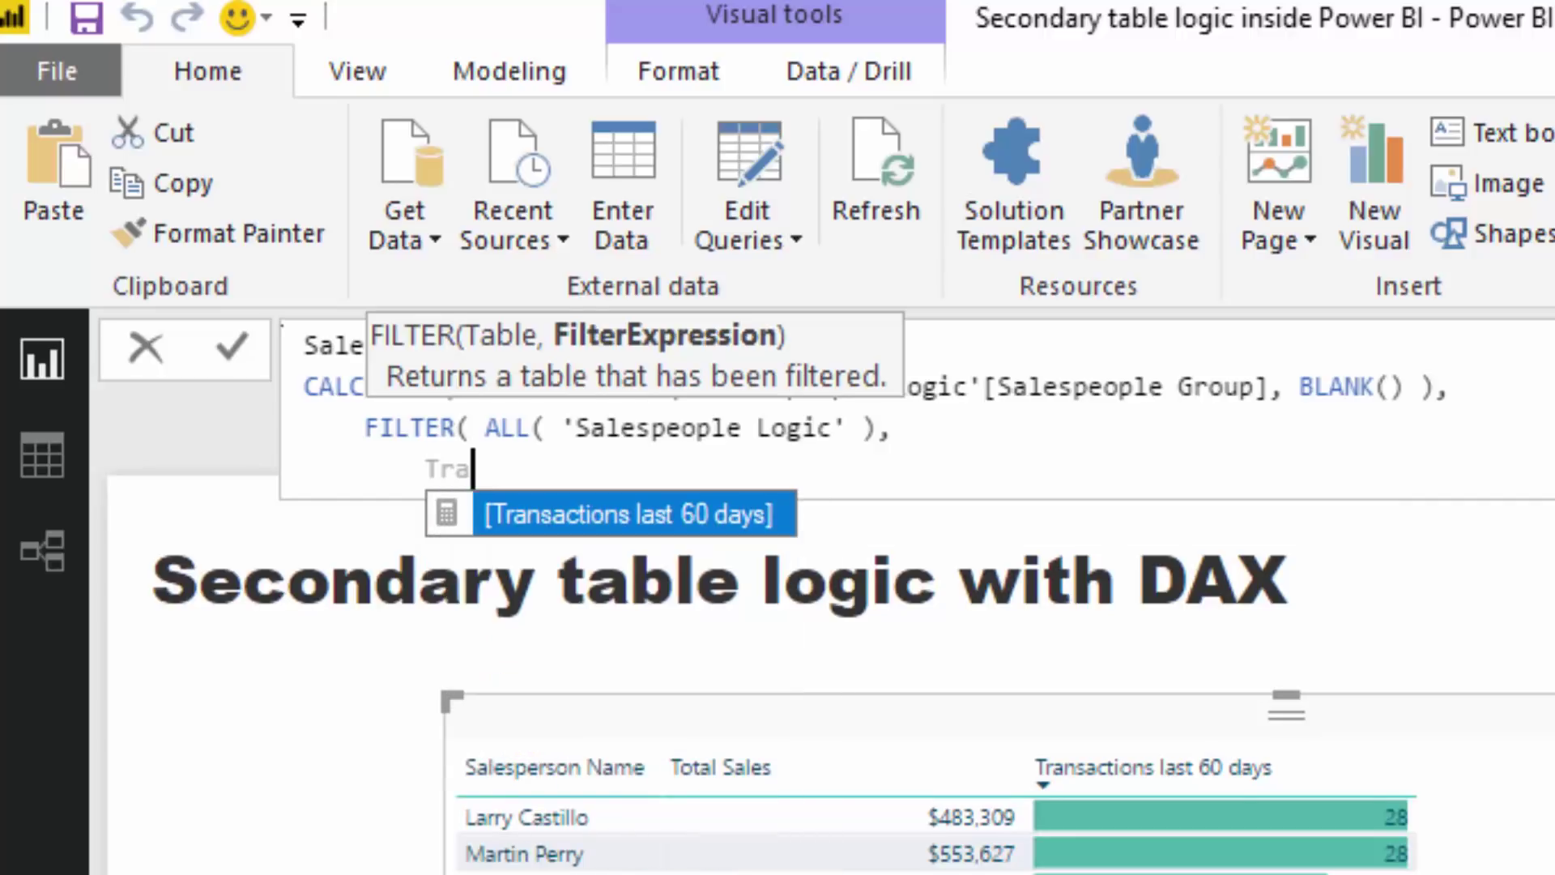
{"action": "key", "text": "Tab"}
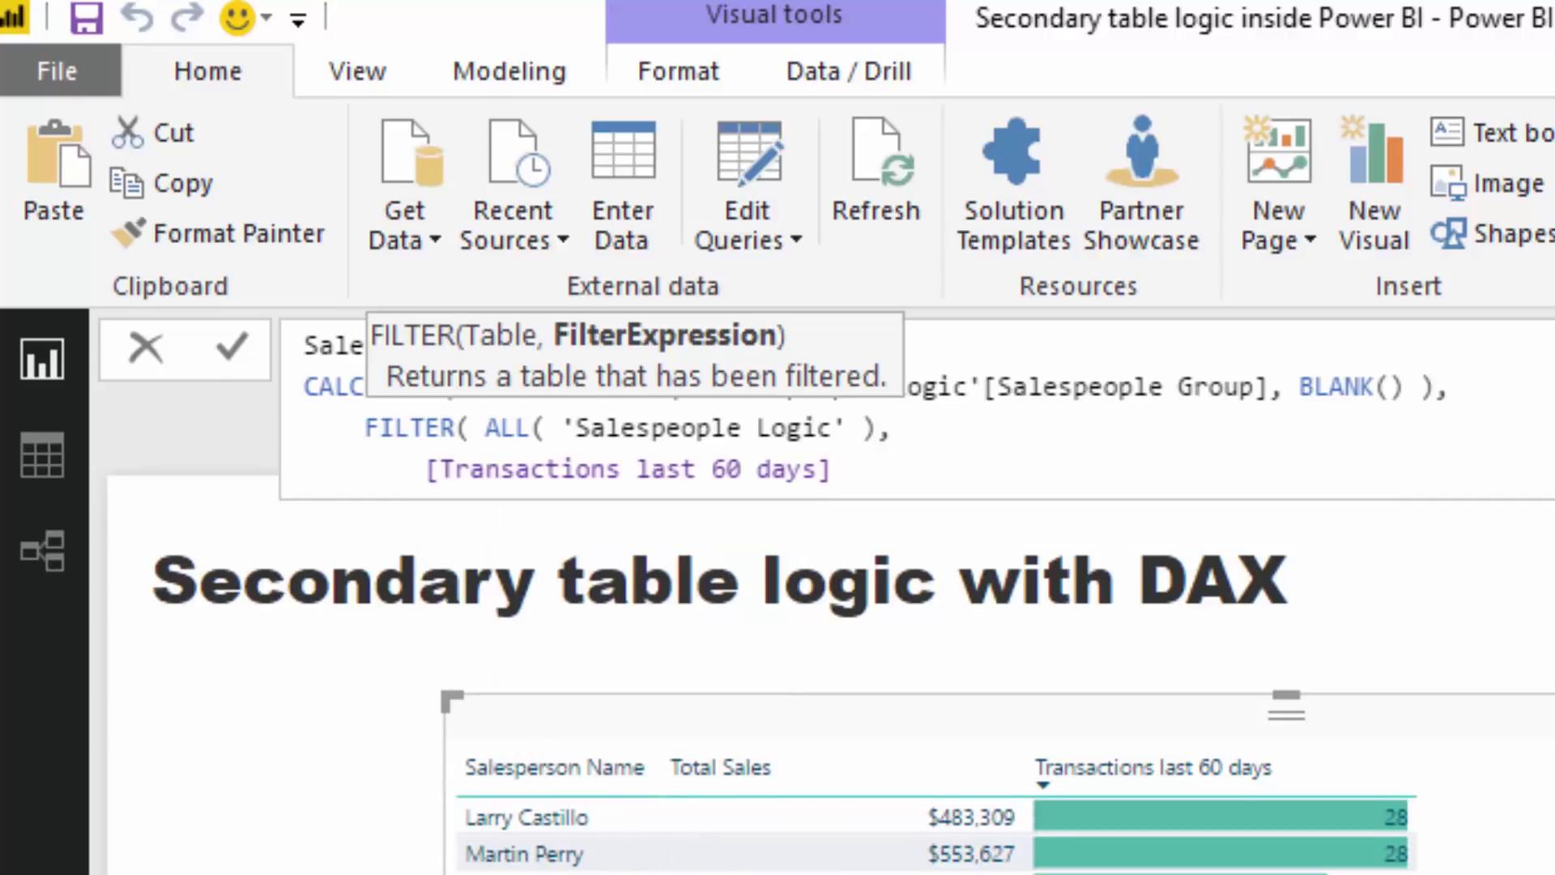
{"action": "type", "text": ">= Min"}
{"action": "key", "text": "Down"}
{"action": "key", "text": "Down"}
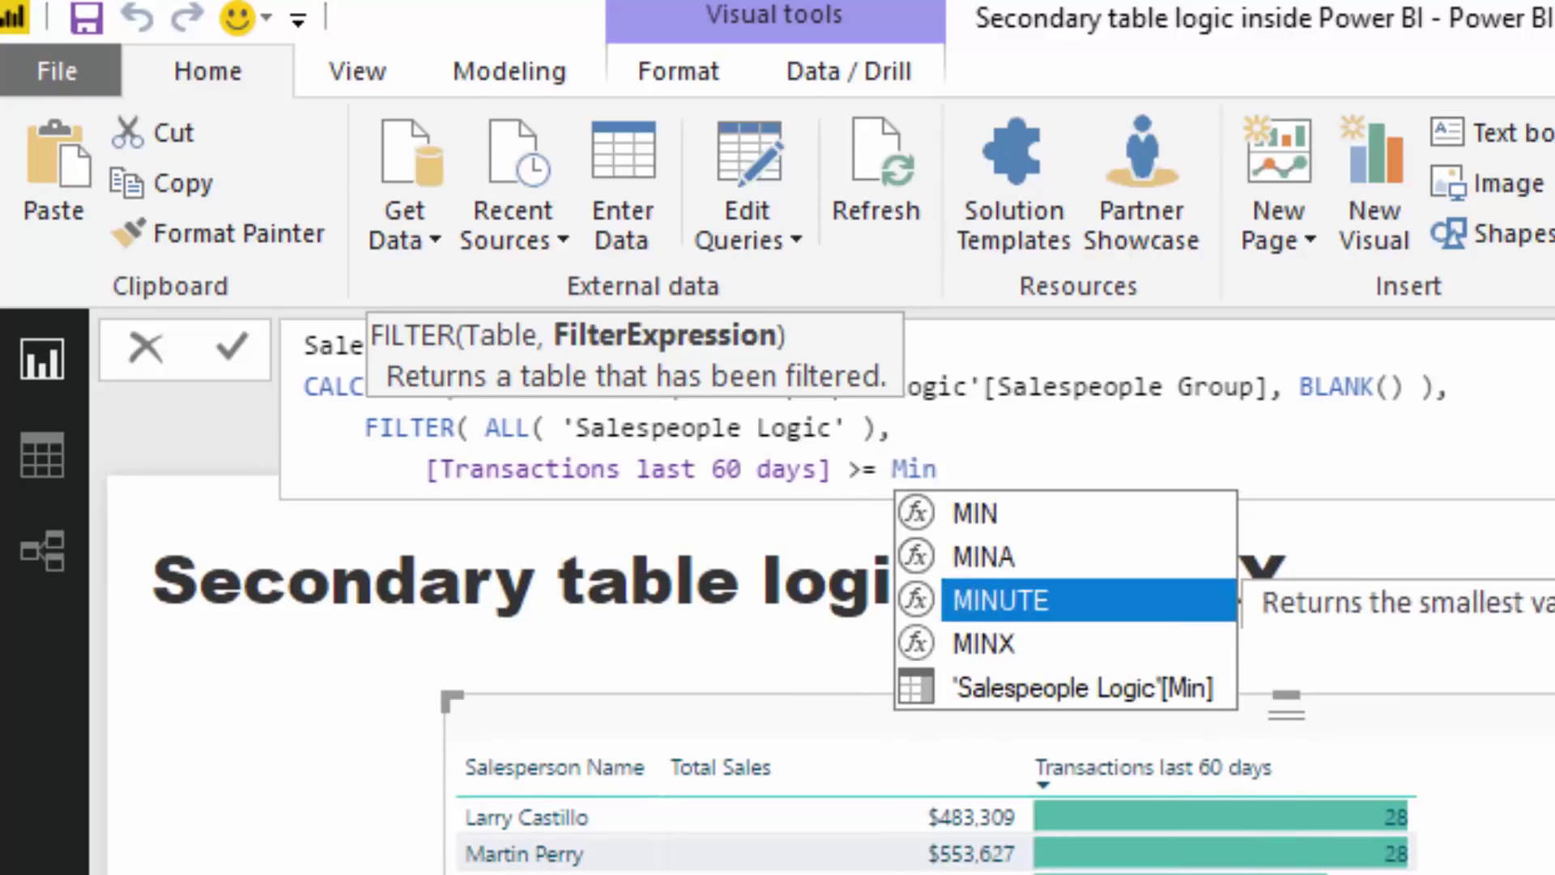
{"action": "key", "text": "Down"}
{"action": "key", "text": "Down"}
{"action": "key", "text": "Tab"}
{"action": "type", "text": "&&"}
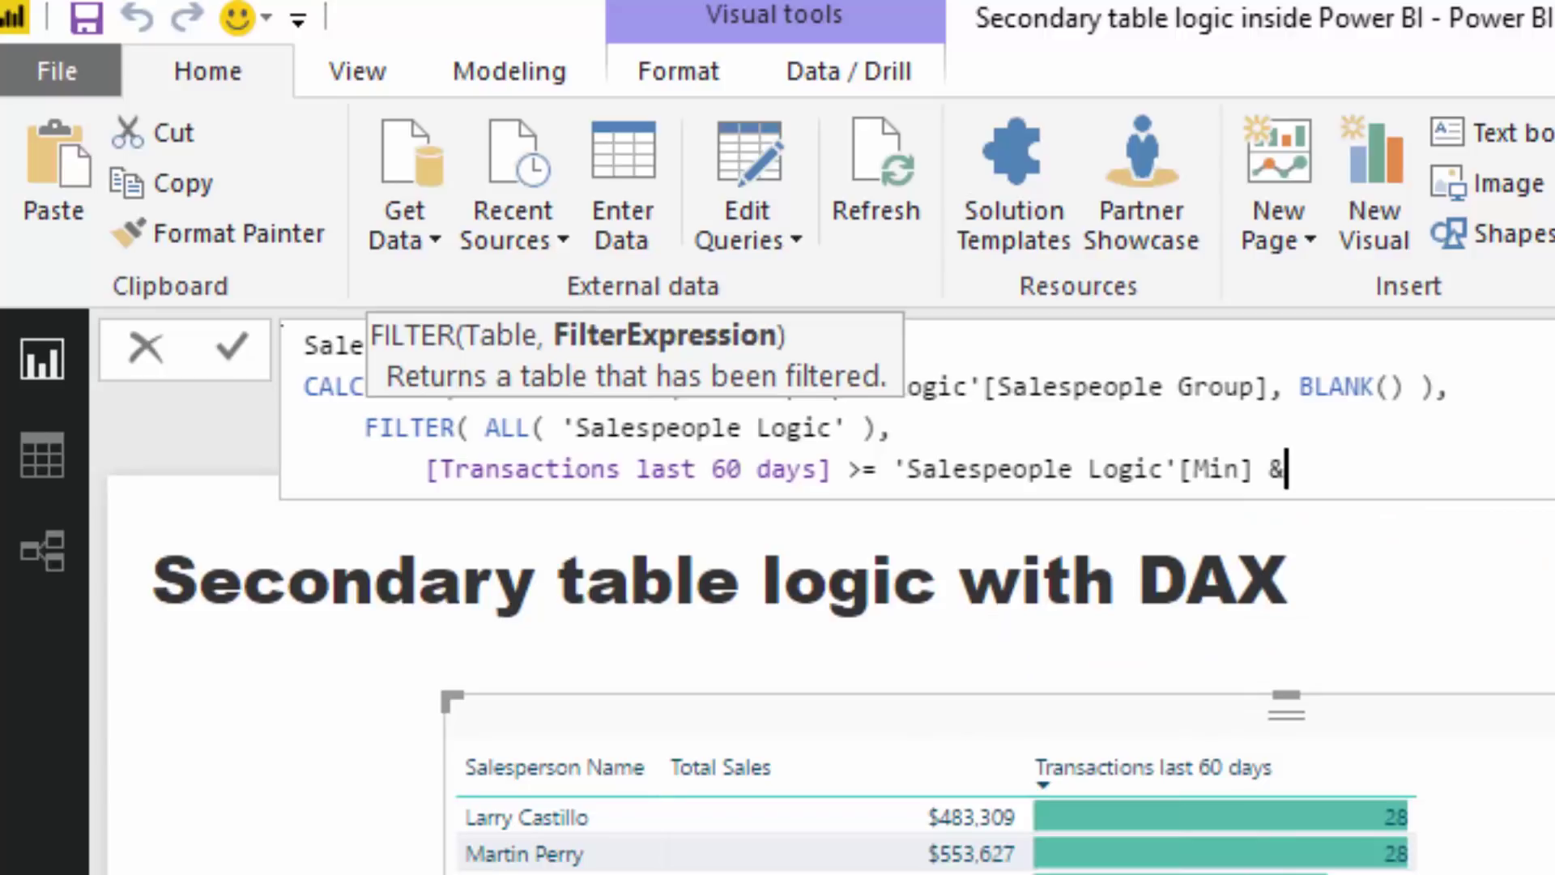
Begin the second filter condition on its own indented line with [Transactions last 60 days] <
{"action": "key", "text": "shift+Return"}
{"action": "key", "text": "Tab"}
{"action": "key", "text": "Tab"}
{"action": "type", "text": "Tra"}
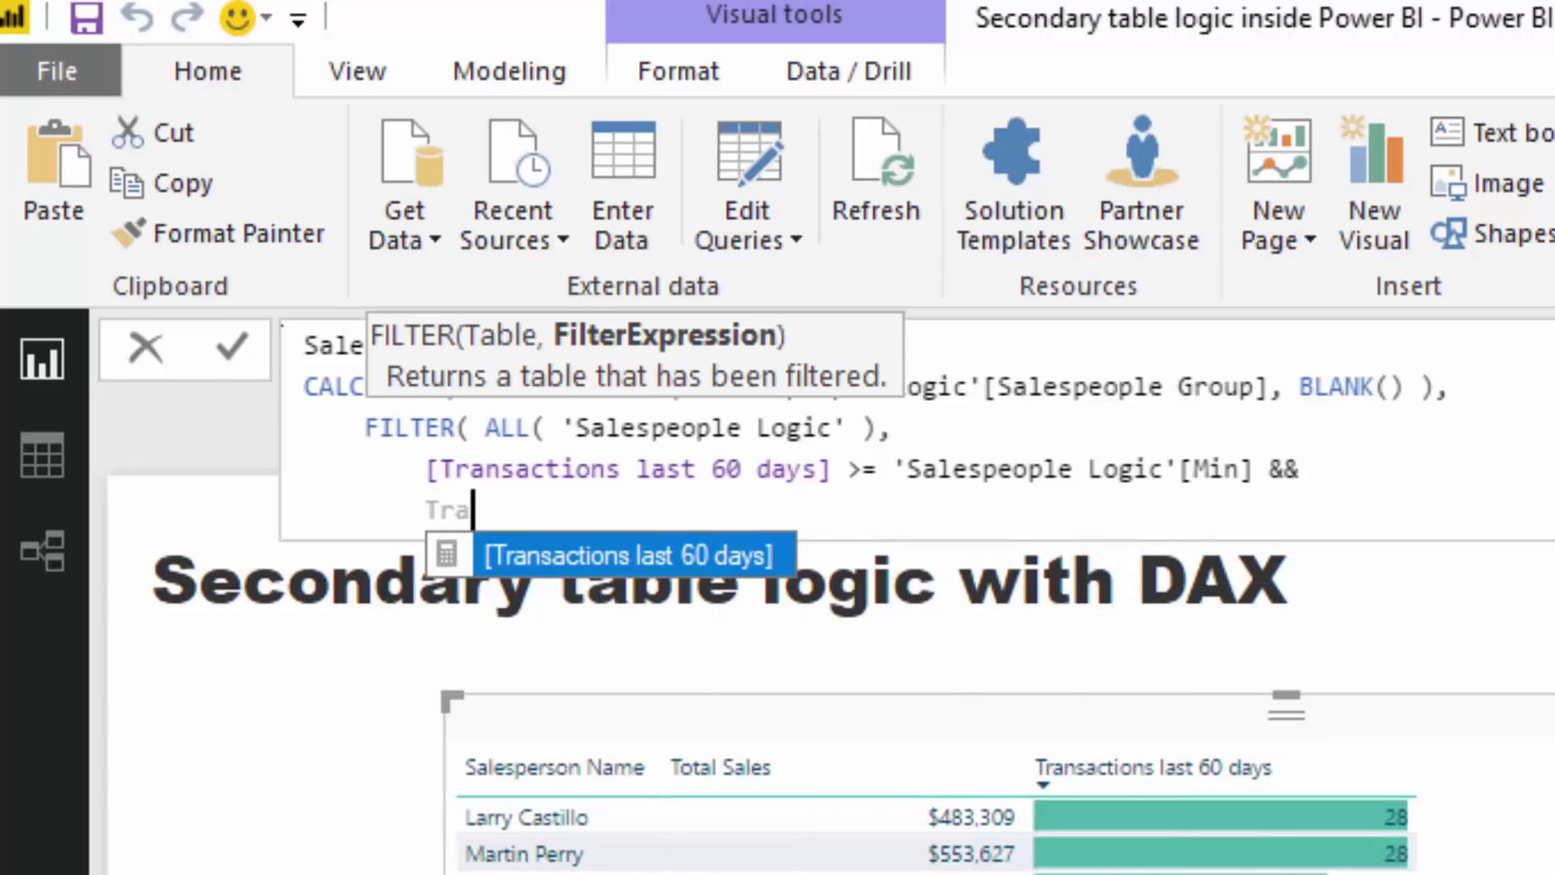
{"action": "key", "text": "Tab"}
{"action": "type", "text": "< M"}
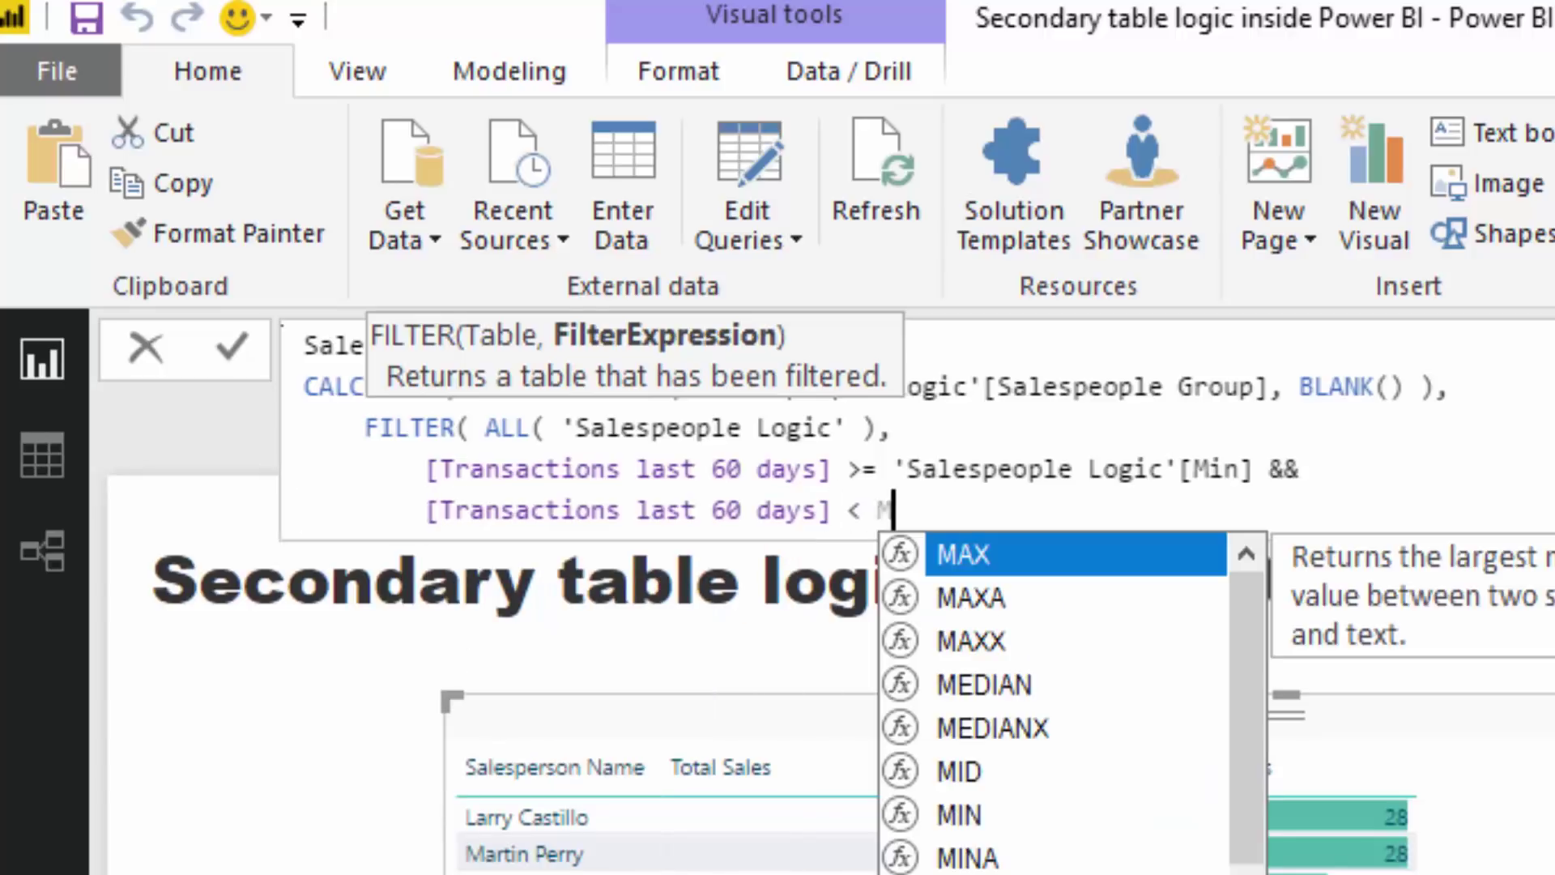
{"action": "key", "text": "Tab"}
{"action": "type", "text": "("}
{"action": "key", "text": "BackSpace"}
{"action": "key", "text": "BackSpace"}
{"action": "key", "text": "BackSpace"}
{"action": "key", "text": "BackSpace"}
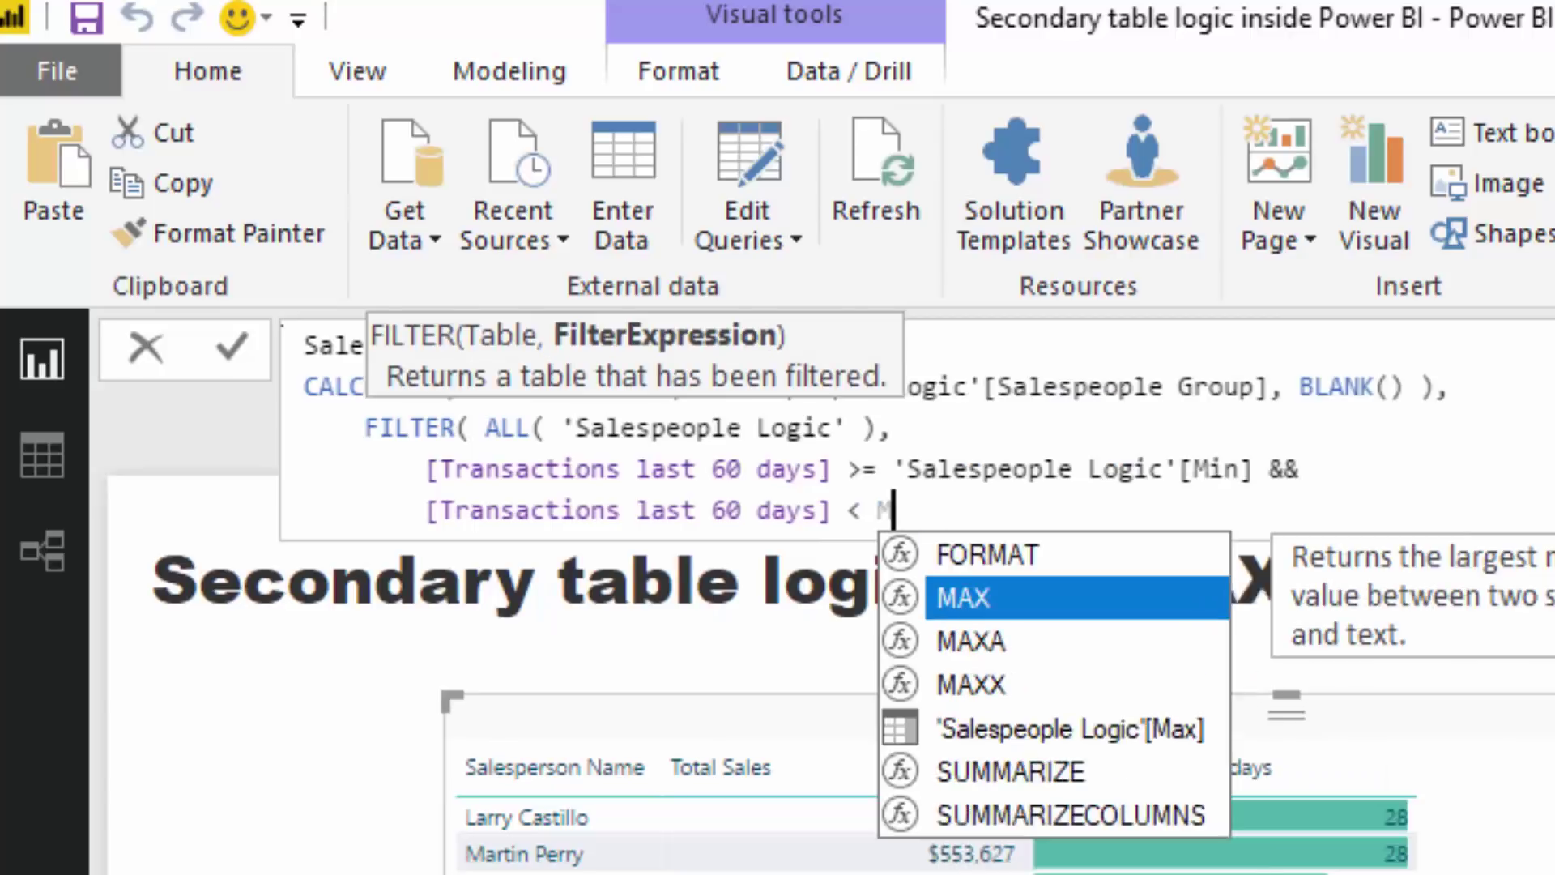
Complete the second condition with 'Salespeople Logic'[Max] and close the FILTER and CALCULATE parentheses
{"action": "type", "text": "m"}
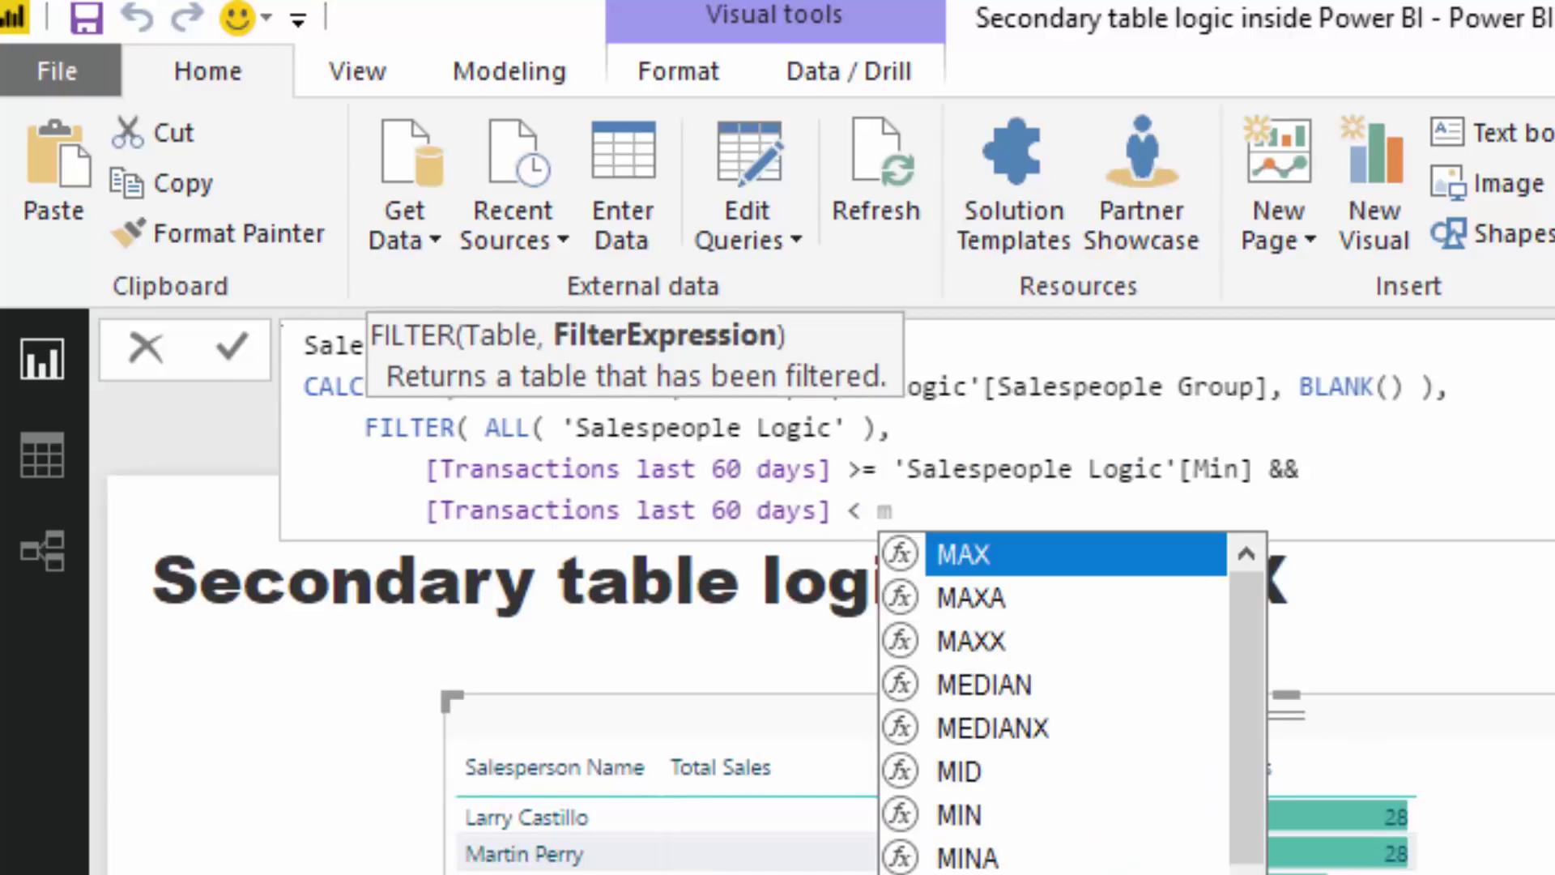
{"action": "type", "text": "ax"}
{"action": "key", "text": "Down"}
{"action": "key", "text": "Down"}
{"action": "key", "text": "Down"}
{"action": "key", "text": "Tab"}
{"action": "type", "text": ")"}
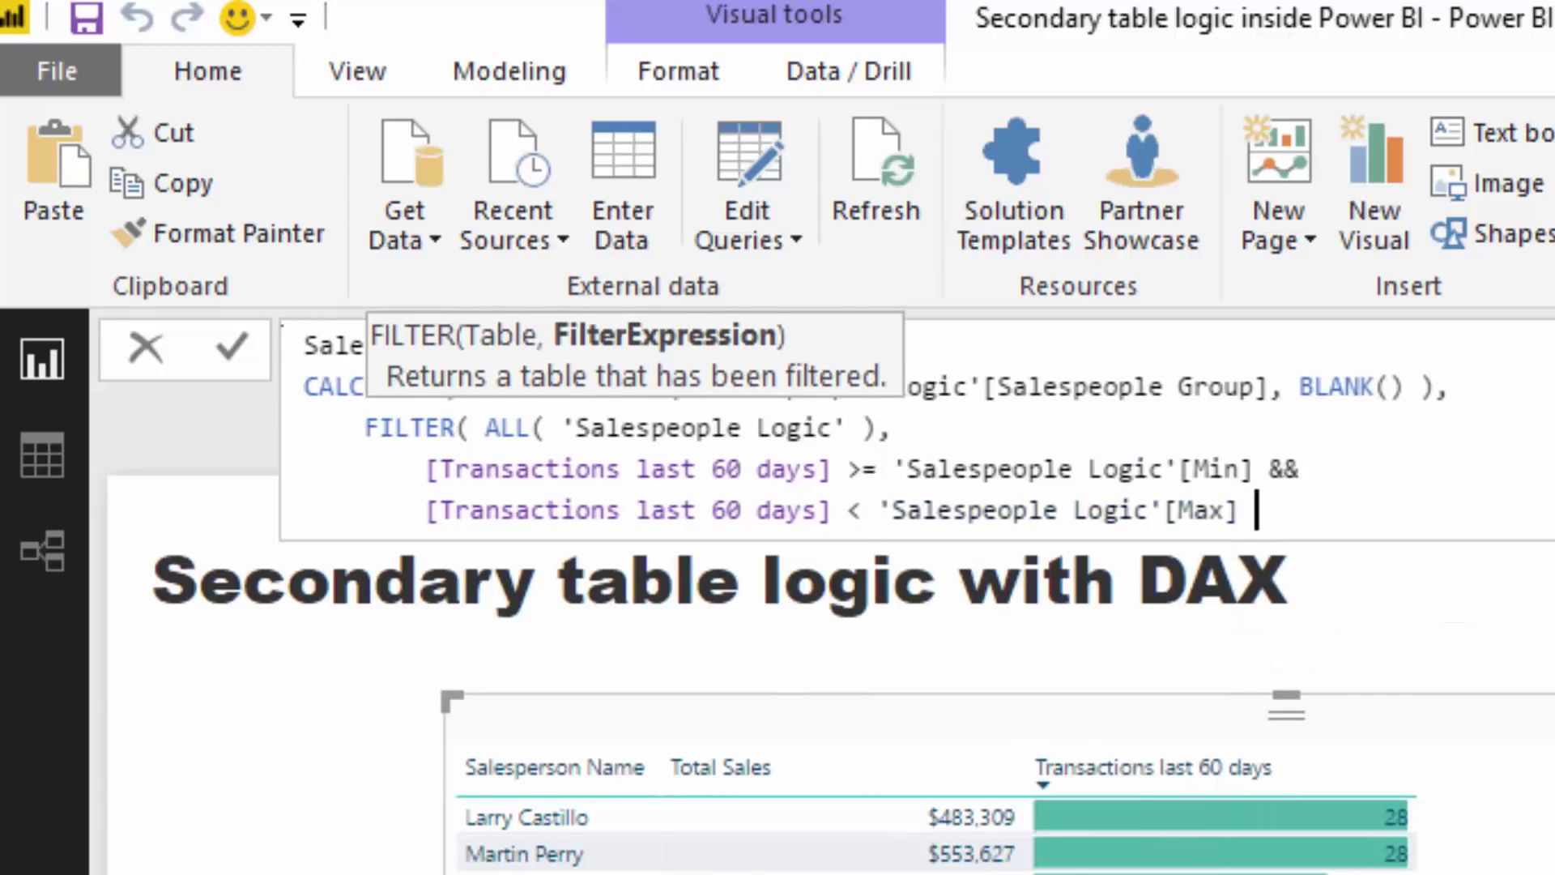
{"action": "type", "text": " )"}
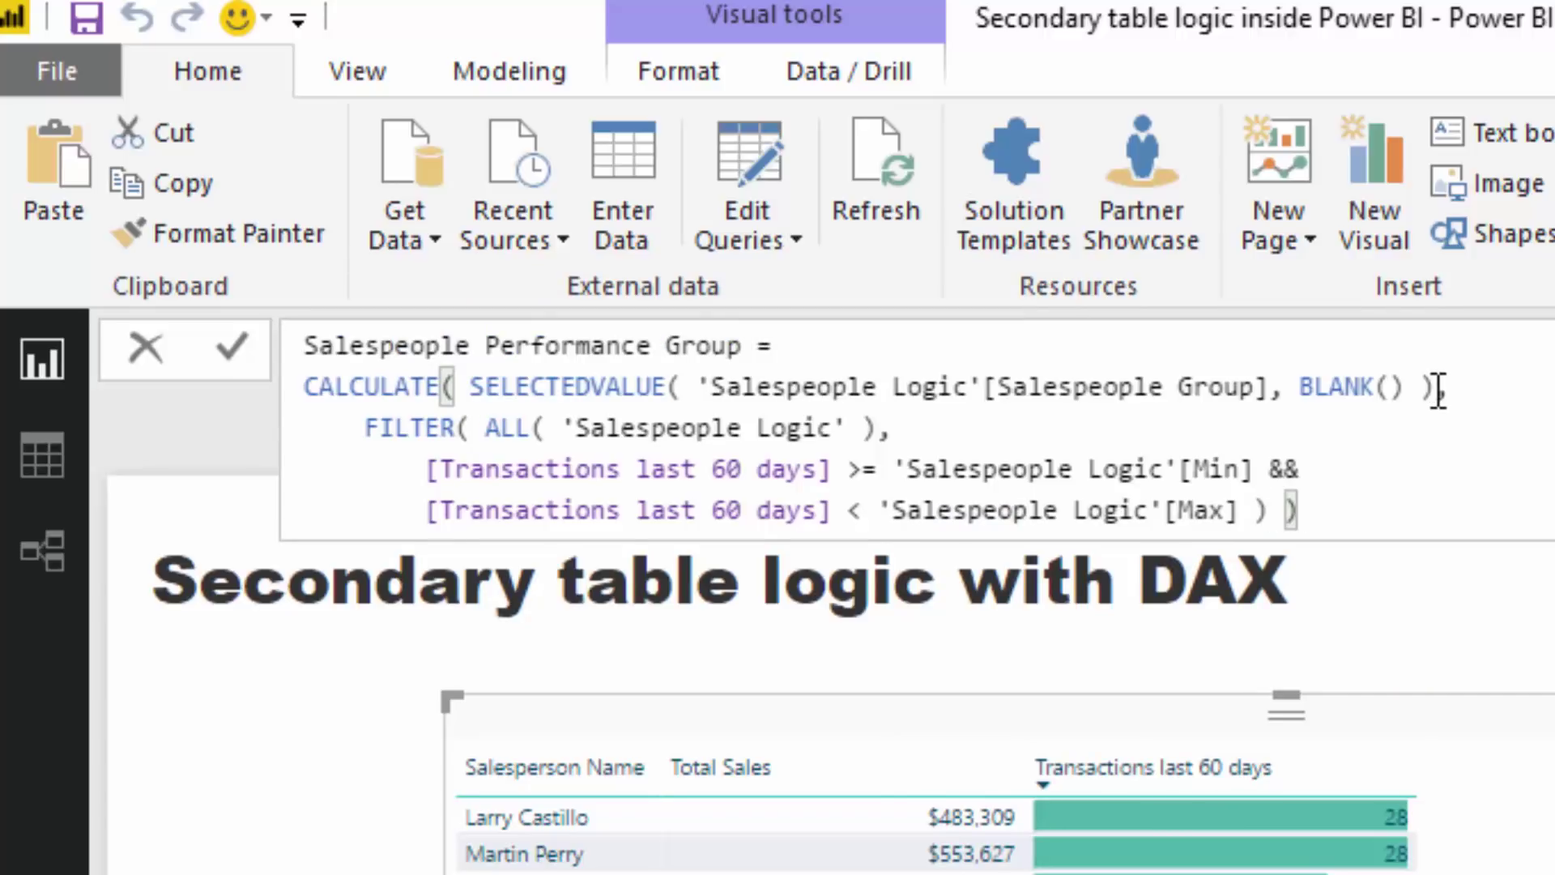
Review the formula's SELECTEDVALUE expression and the FILTER with its [Transactions last 60 days] condition
{"action": "left_click_drag", "start_coordinate": [469, 387], "coordinate": [1427, 376]}
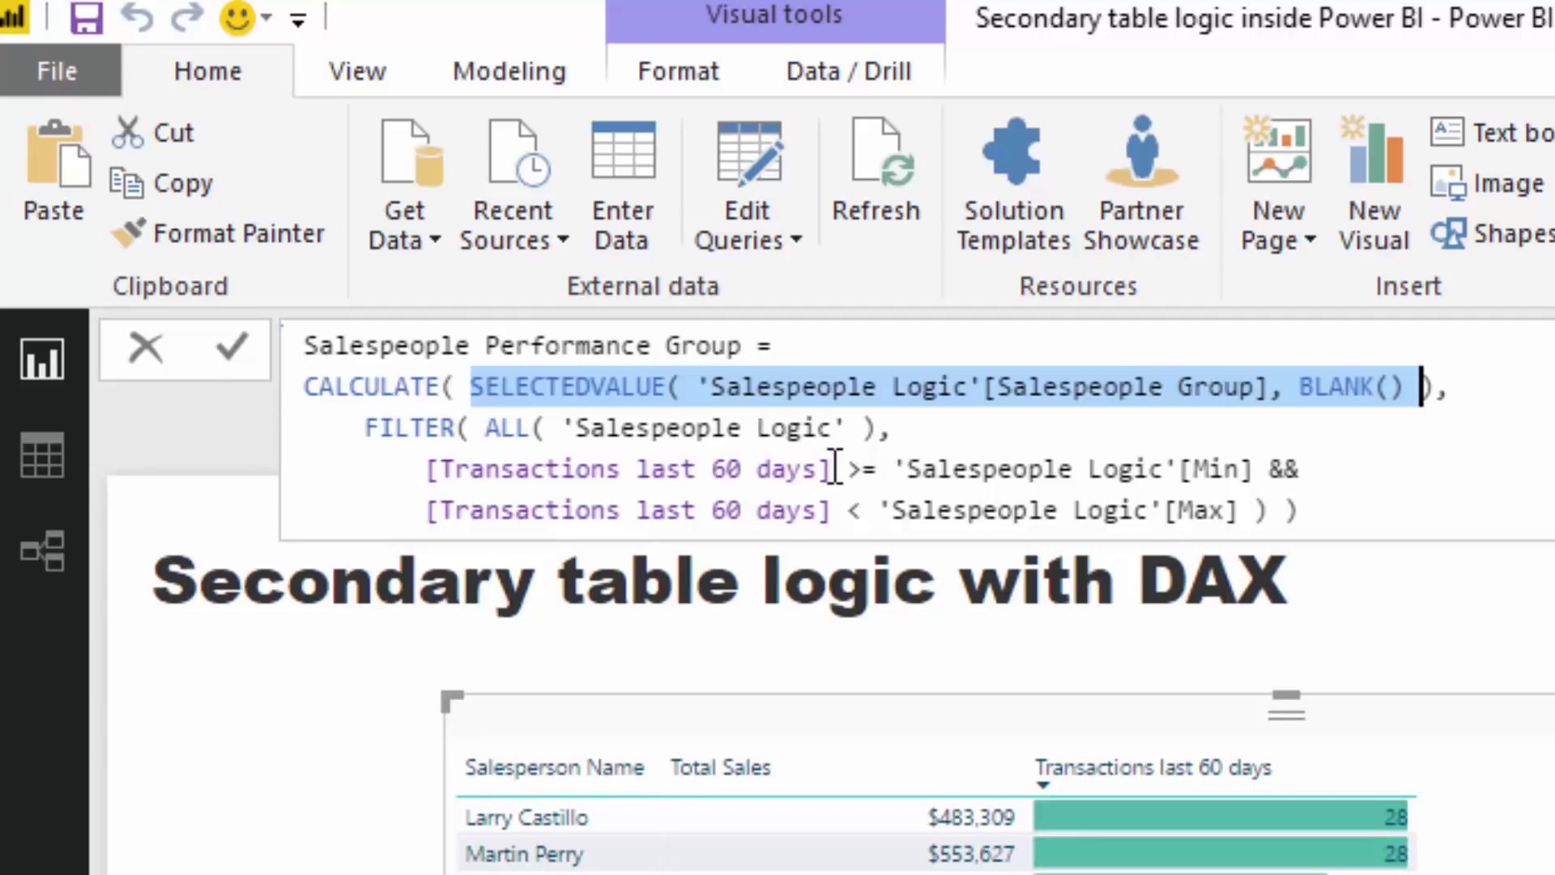
{"action": "left_click_drag", "start_coordinate": [834, 468], "coordinate": [421, 464]}
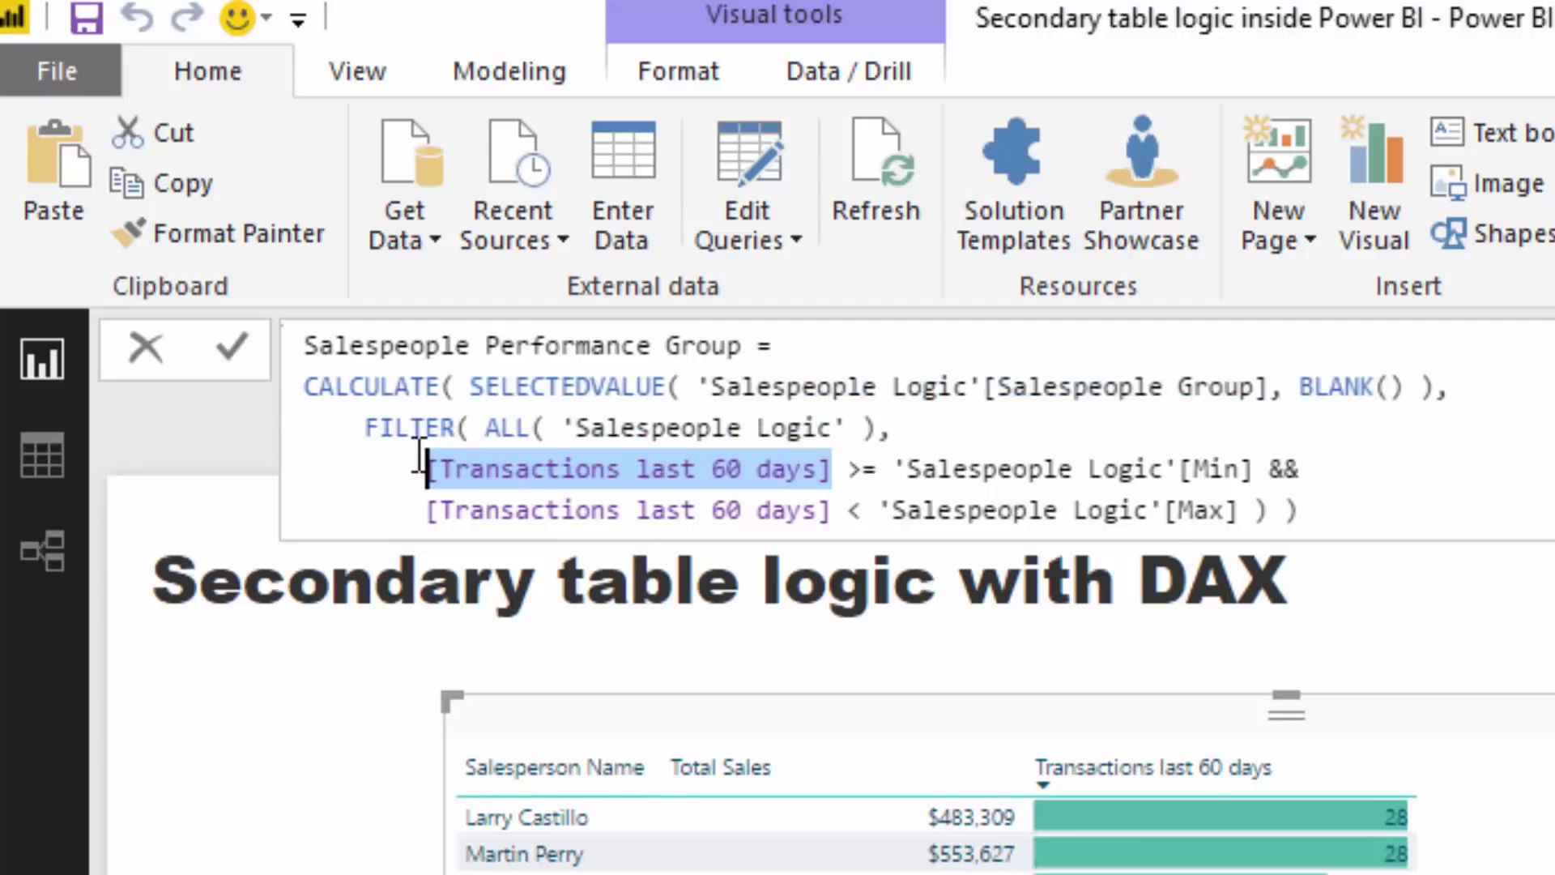
{"action": "left_click", "coordinate": [364, 427]}
{"action": "left_click_drag", "start_coordinate": [363, 427], "coordinate": [456, 468]}
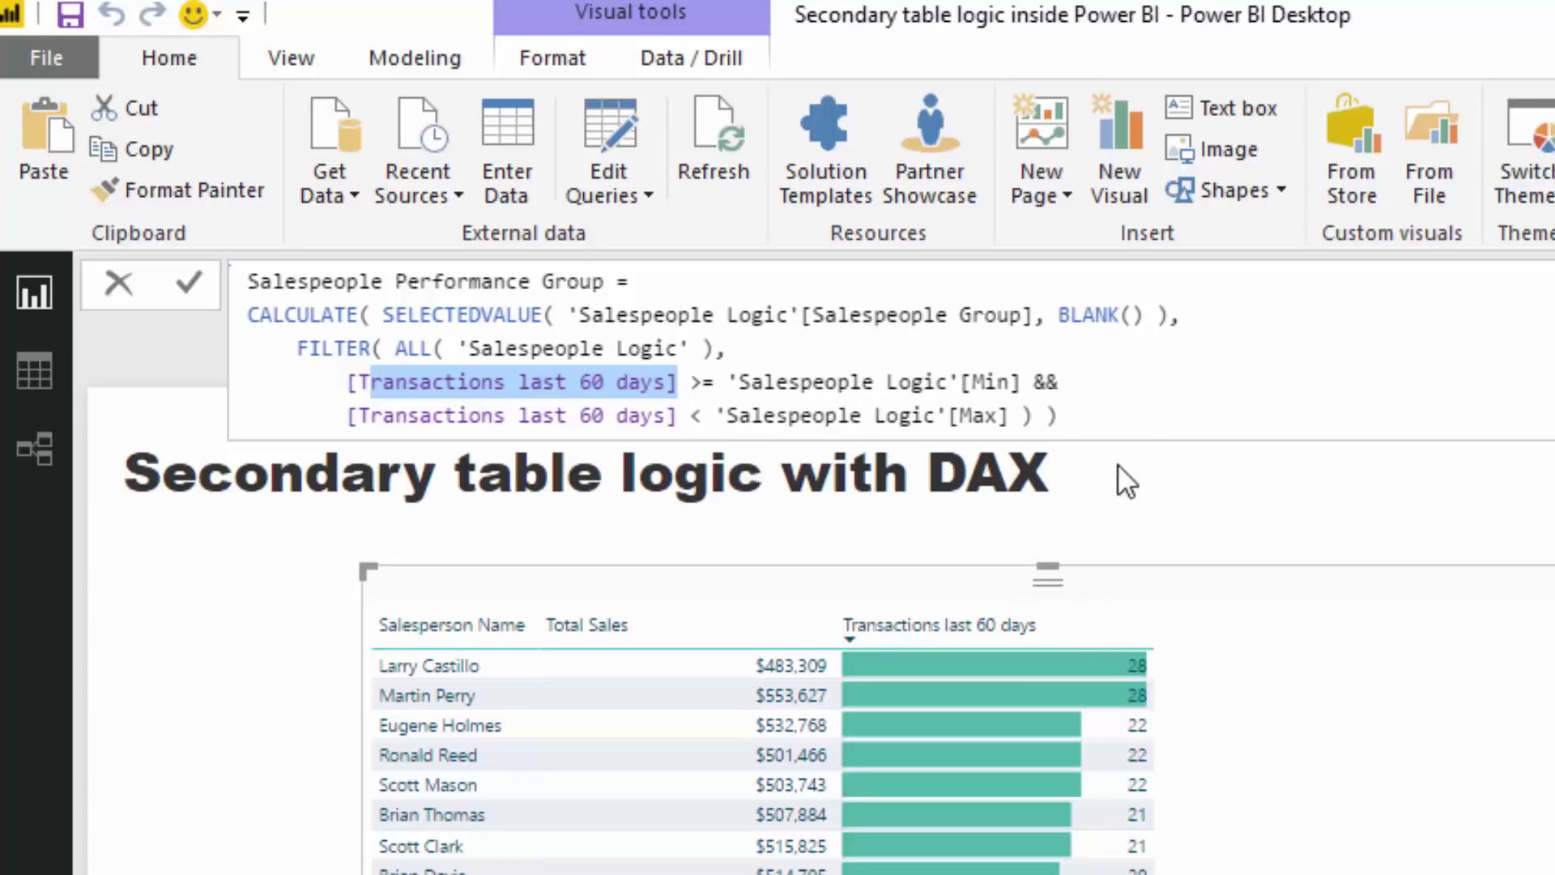
{"action": "left_click", "coordinate": [1134, 417]}
{"action": "left_click_drag", "start_coordinate": [383, 315], "coordinate": [1145, 314]}
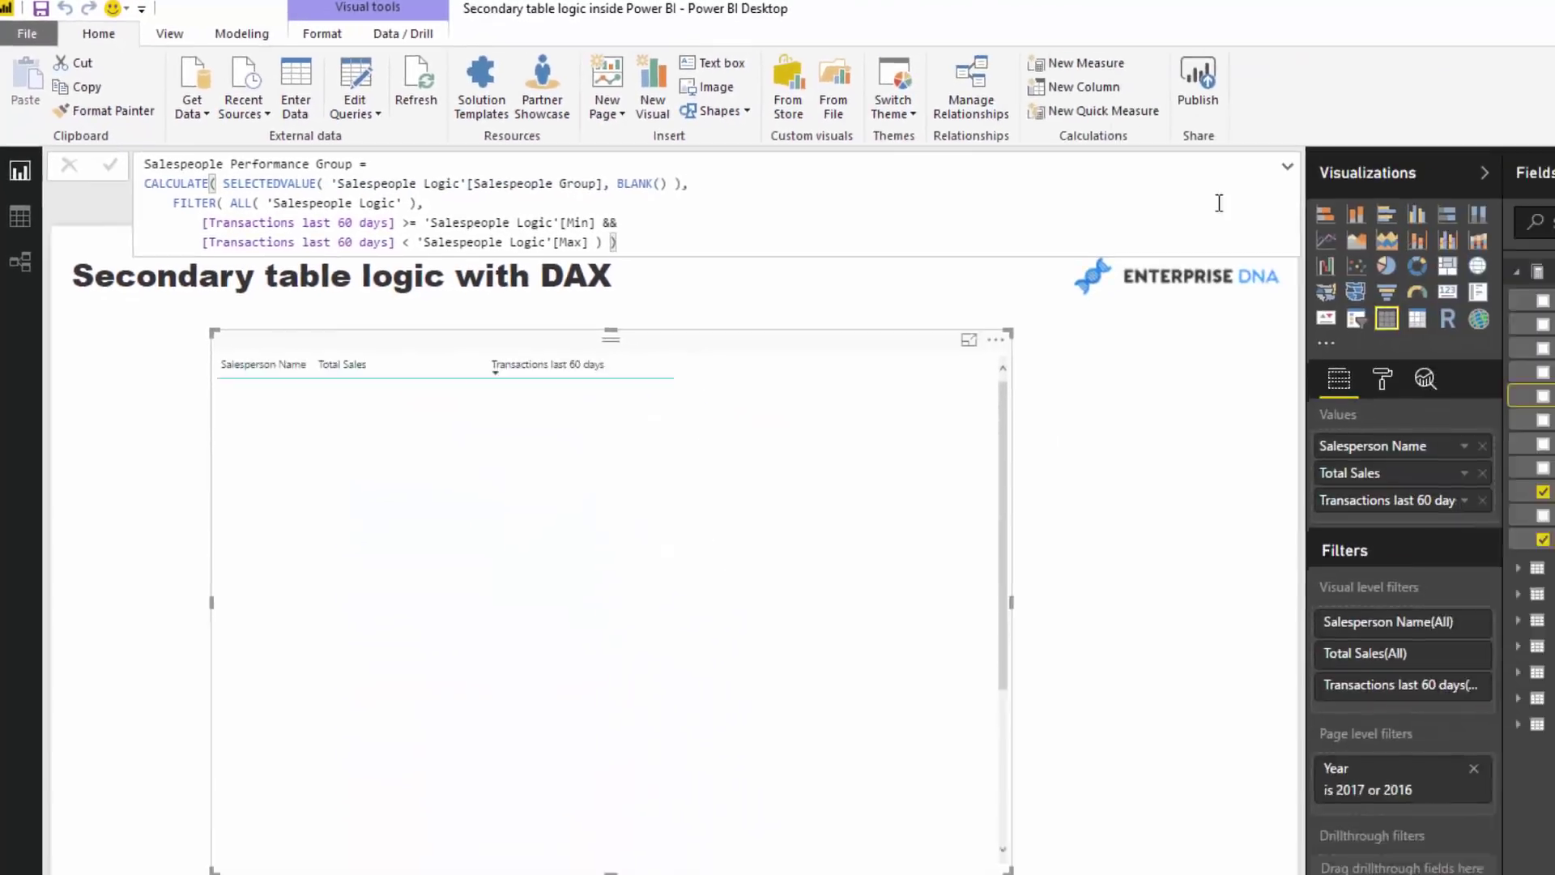
Commit the measure and add Salespeople Performance Group as a column to the salespeople table
{"action": "left_click_drag", "start_coordinate": [1377, 339], "coordinate": [732, 444]}
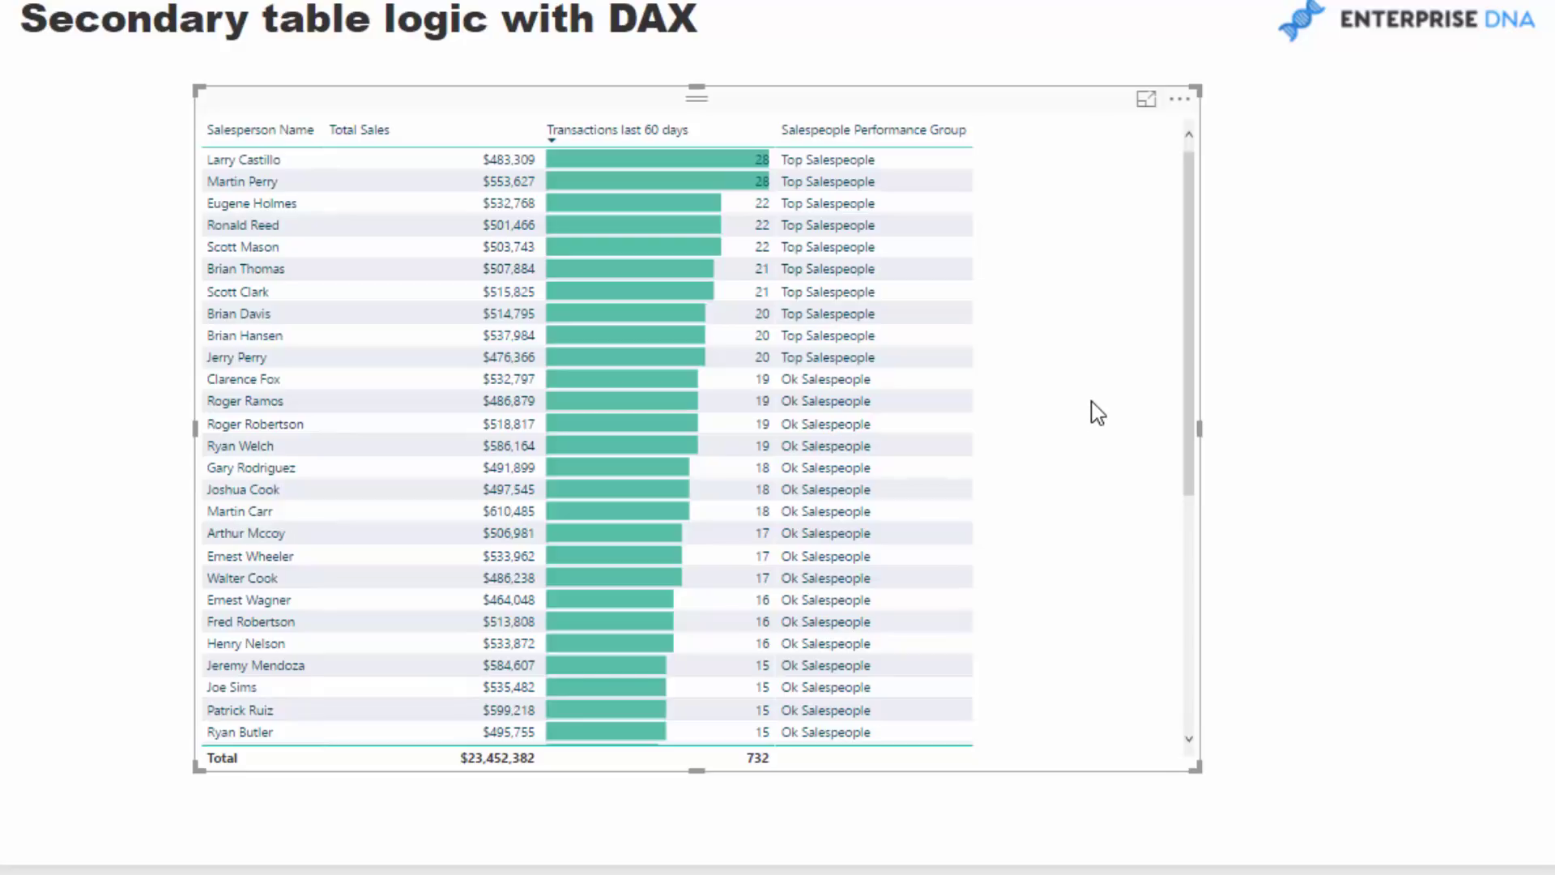
{"action": "left_click", "coordinate": [1249, 323]}
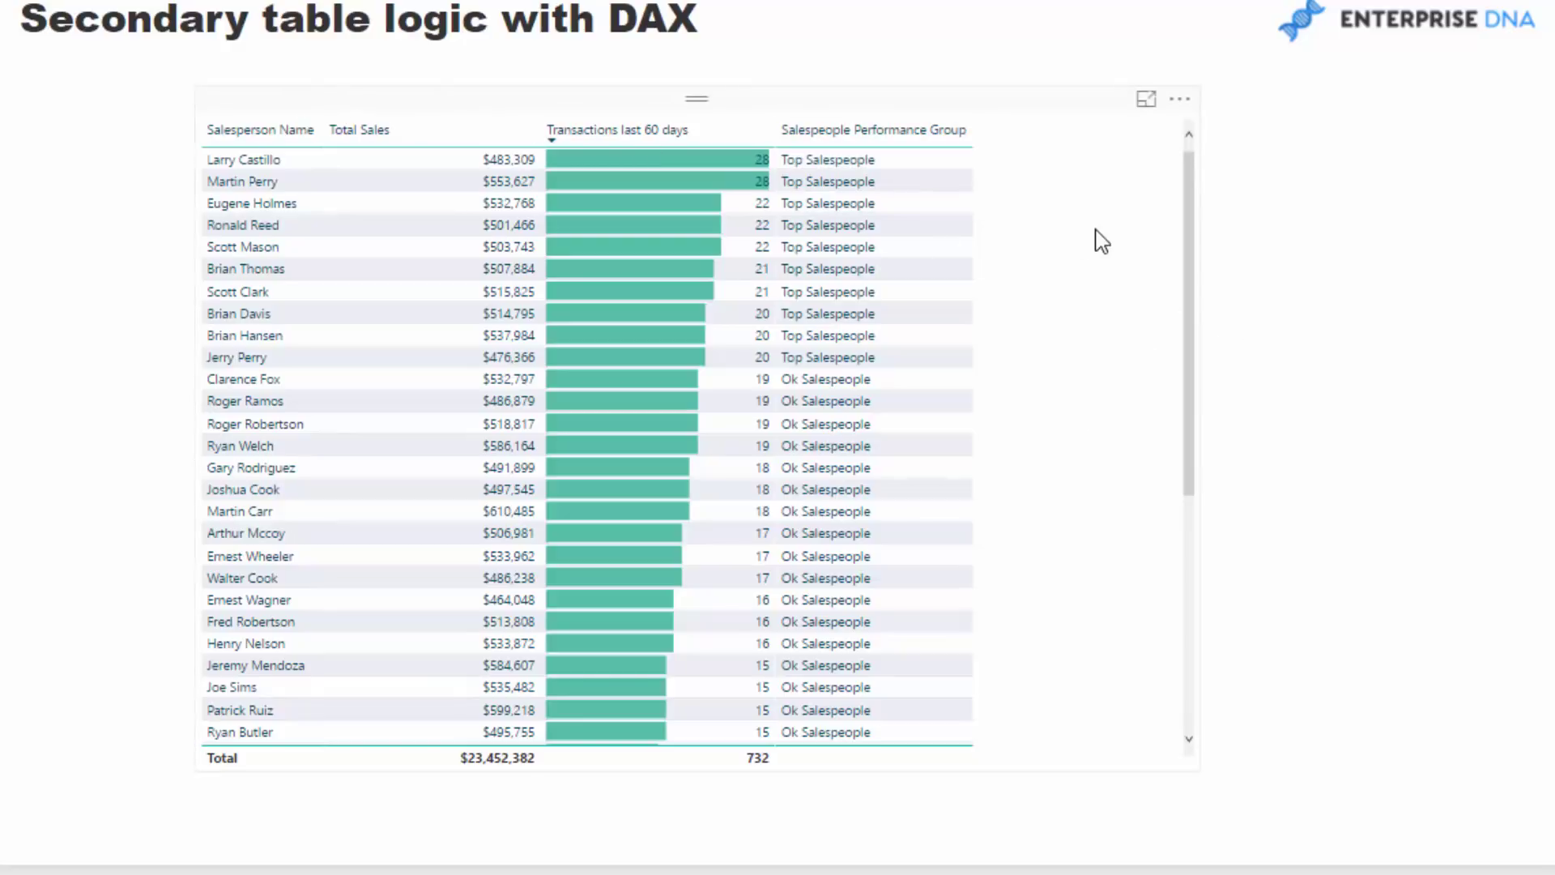
{"action": "left_click", "coordinate": [575, 34]}
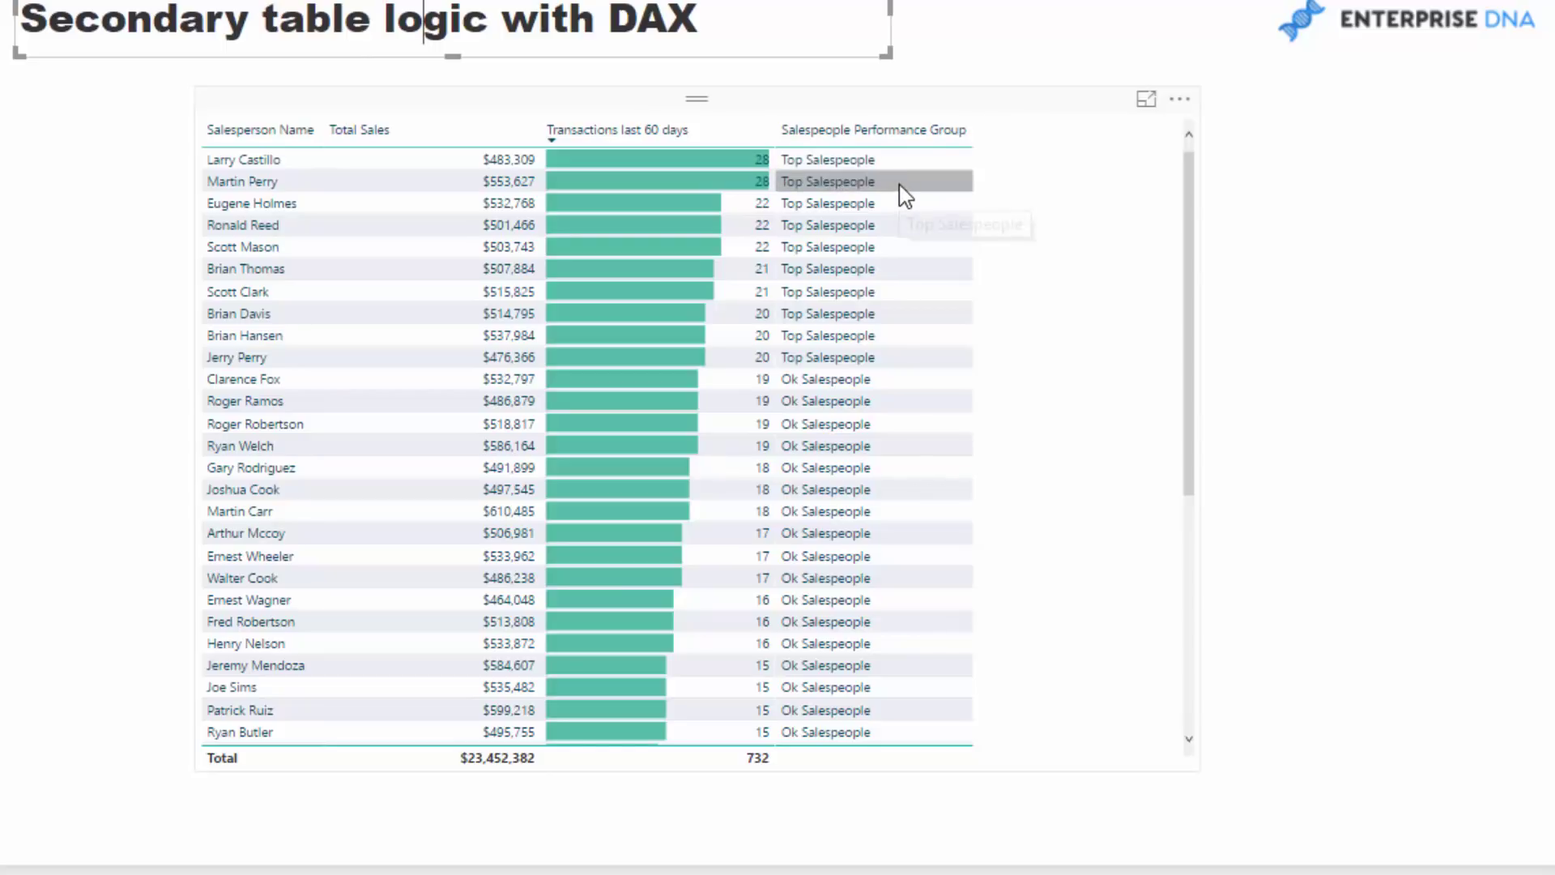
{"action": "scroll", "coordinate": [906, 198], "scroll_direction": "down", "scroll_amount": 4}
{"action": "scroll", "coordinate": [901, 193], "scroll_direction": "up", "scroll_amount": 4}
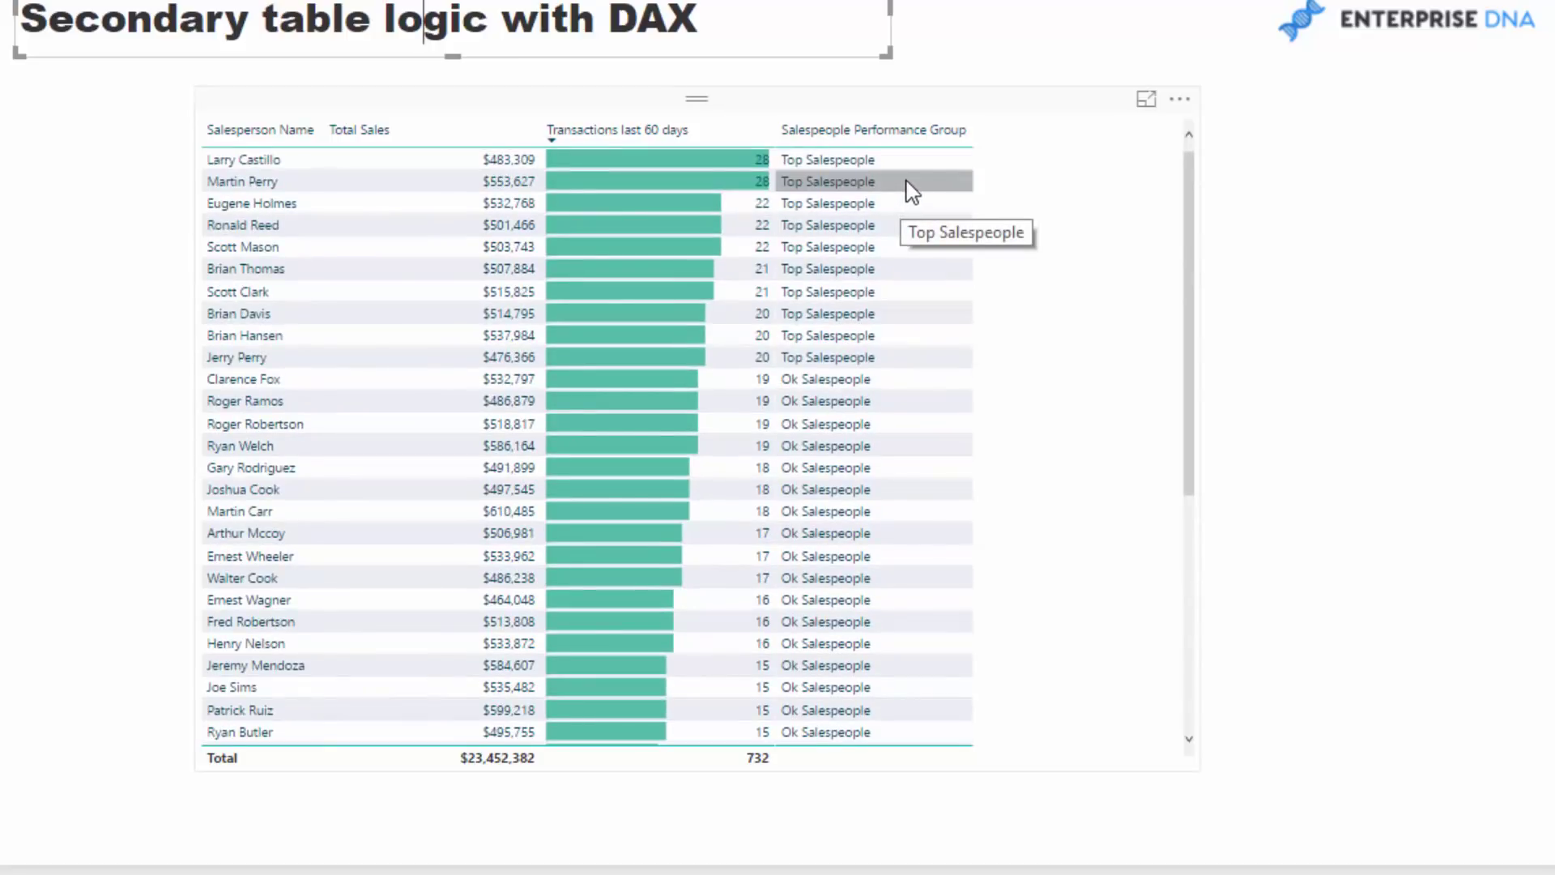
Shift the salespeople table to the page's left edge and narrow it, and place a duplicate on its right
{"action": "left_click_drag", "start_coordinate": [1006, 106], "coordinate": [844, 113]}
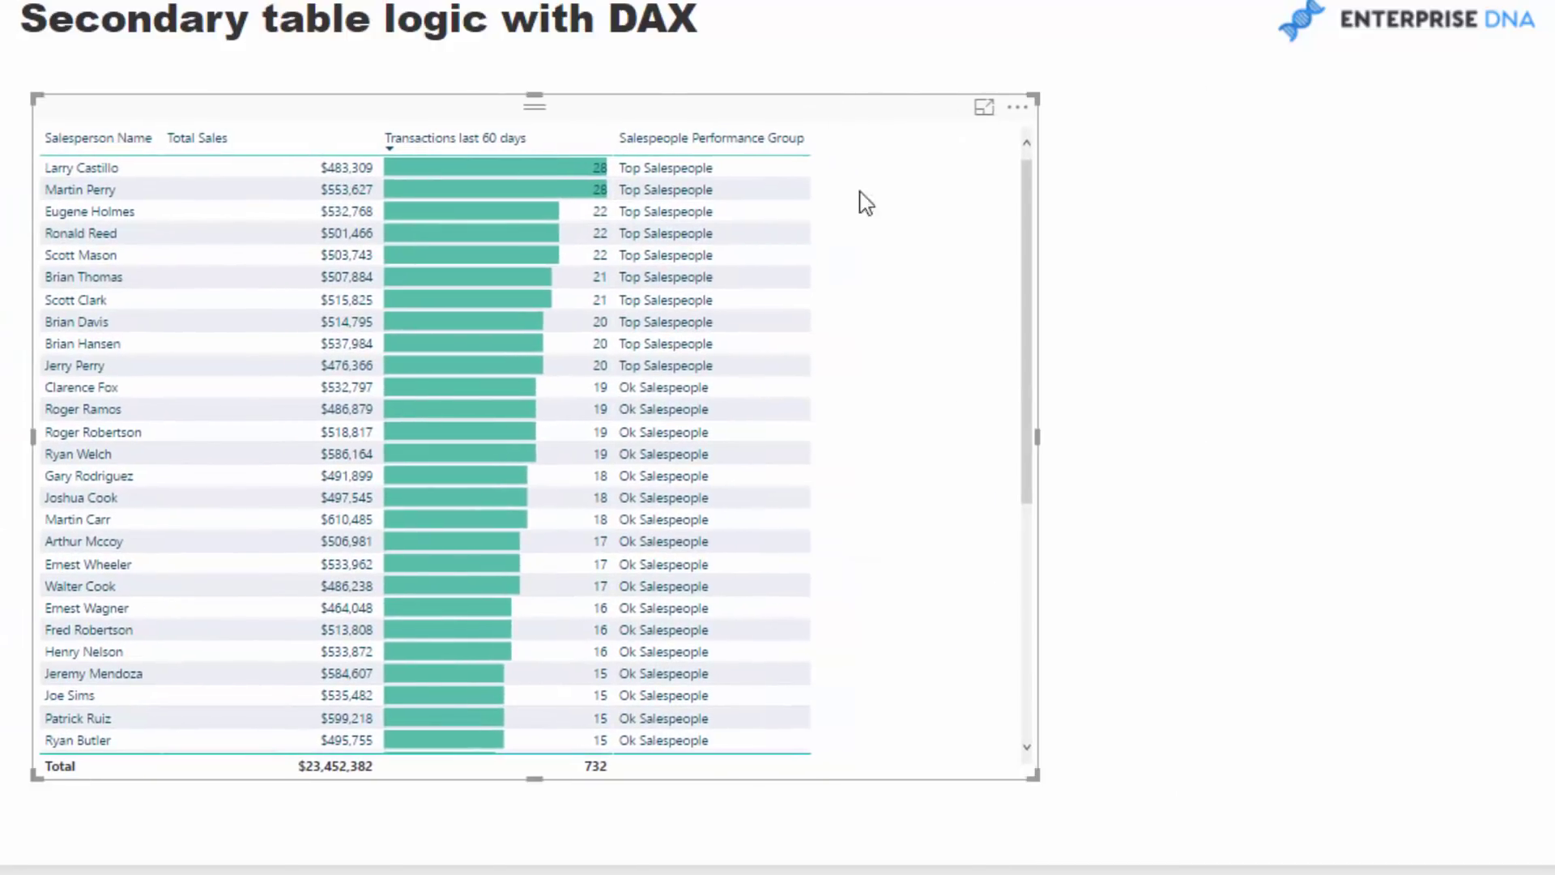
{"action": "left_click_drag", "start_coordinate": [1037, 437], "coordinate": [904, 437]}
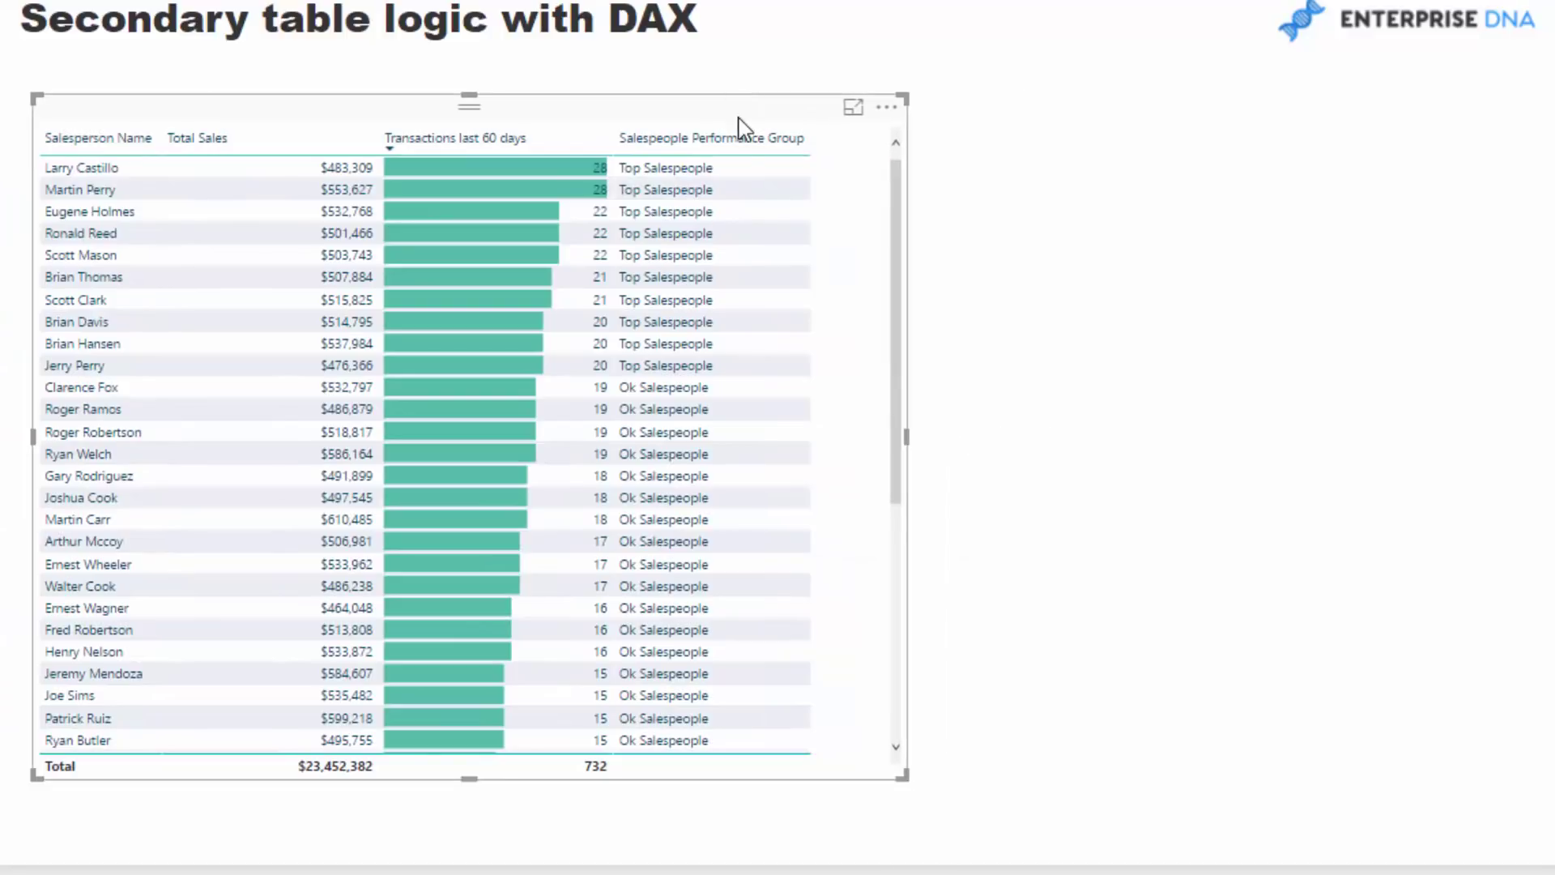
{"action": "key", "text": "ctrl+c"}
{"action": "key", "text": "ctrl+v"}
{"action": "left_click_drag", "start_coordinate": [625, 113], "coordinate": [1133, 108]}
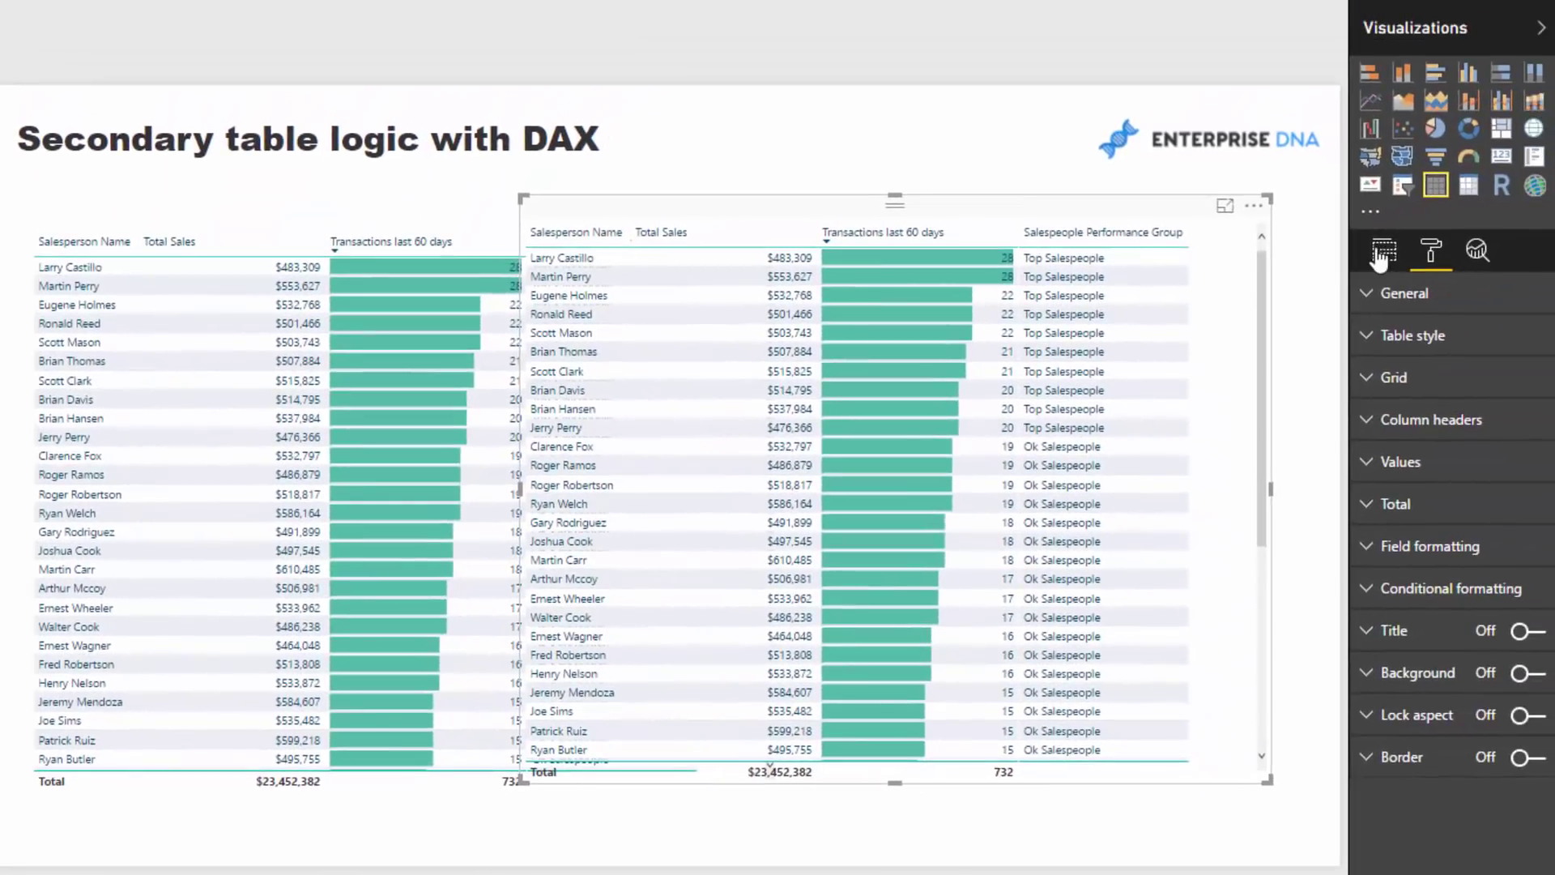
Remove Total Sales and Transactions last 60 days from the duplicate table and narrow it around its remaining columns
{"action": "left_click", "coordinate": [1382, 257]}
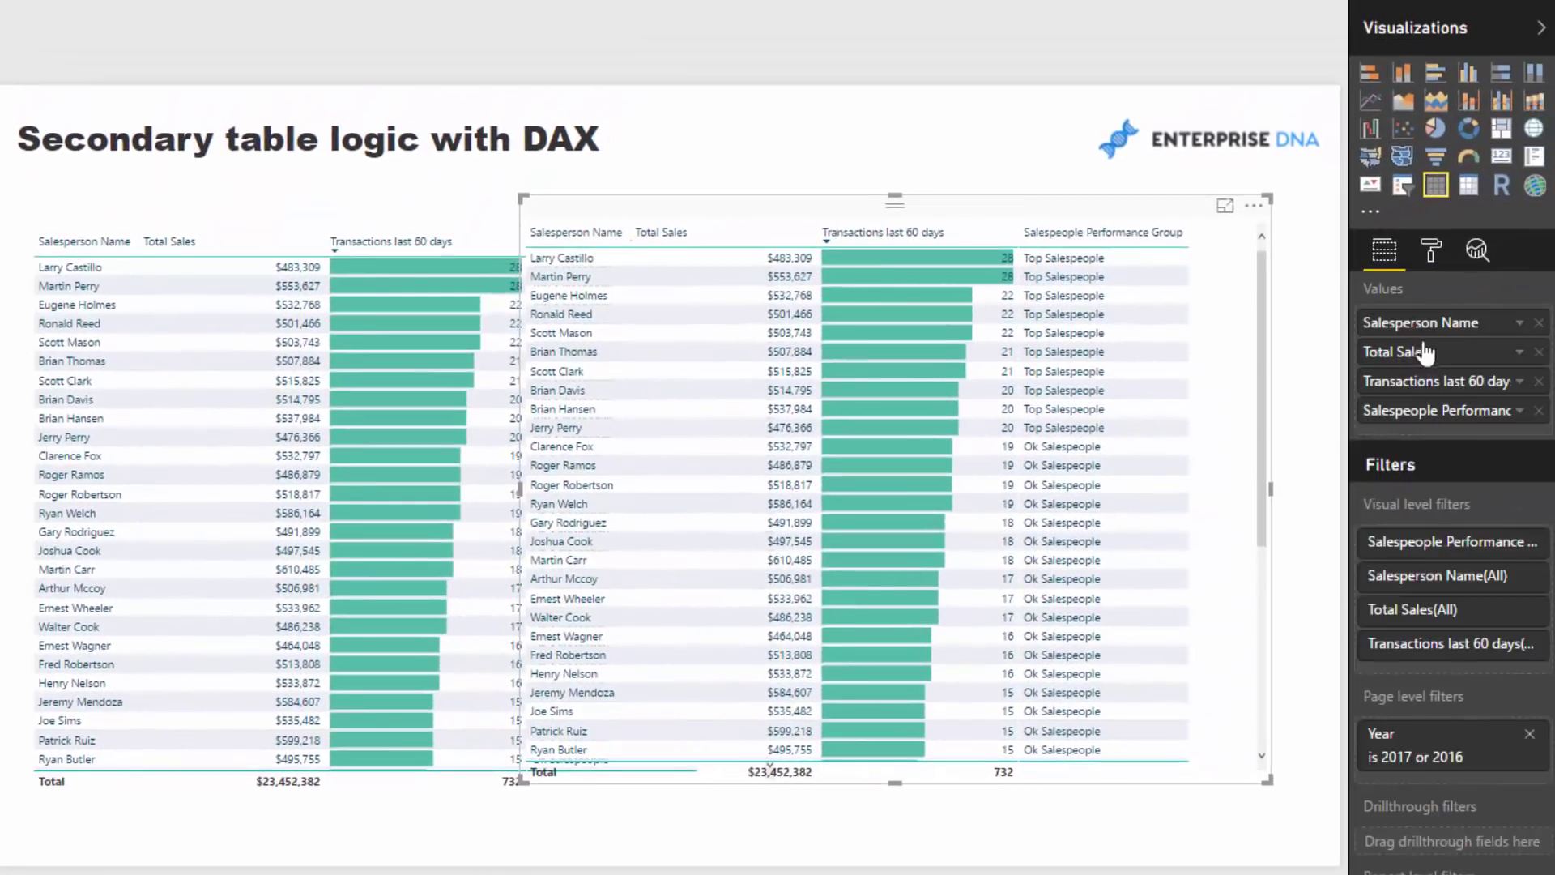
{"action": "left_click", "coordinate": [1538, 382]}
{"action": "left_click_drag", "start_coordinate": [524, 198], "coordinate": [882, 207]}
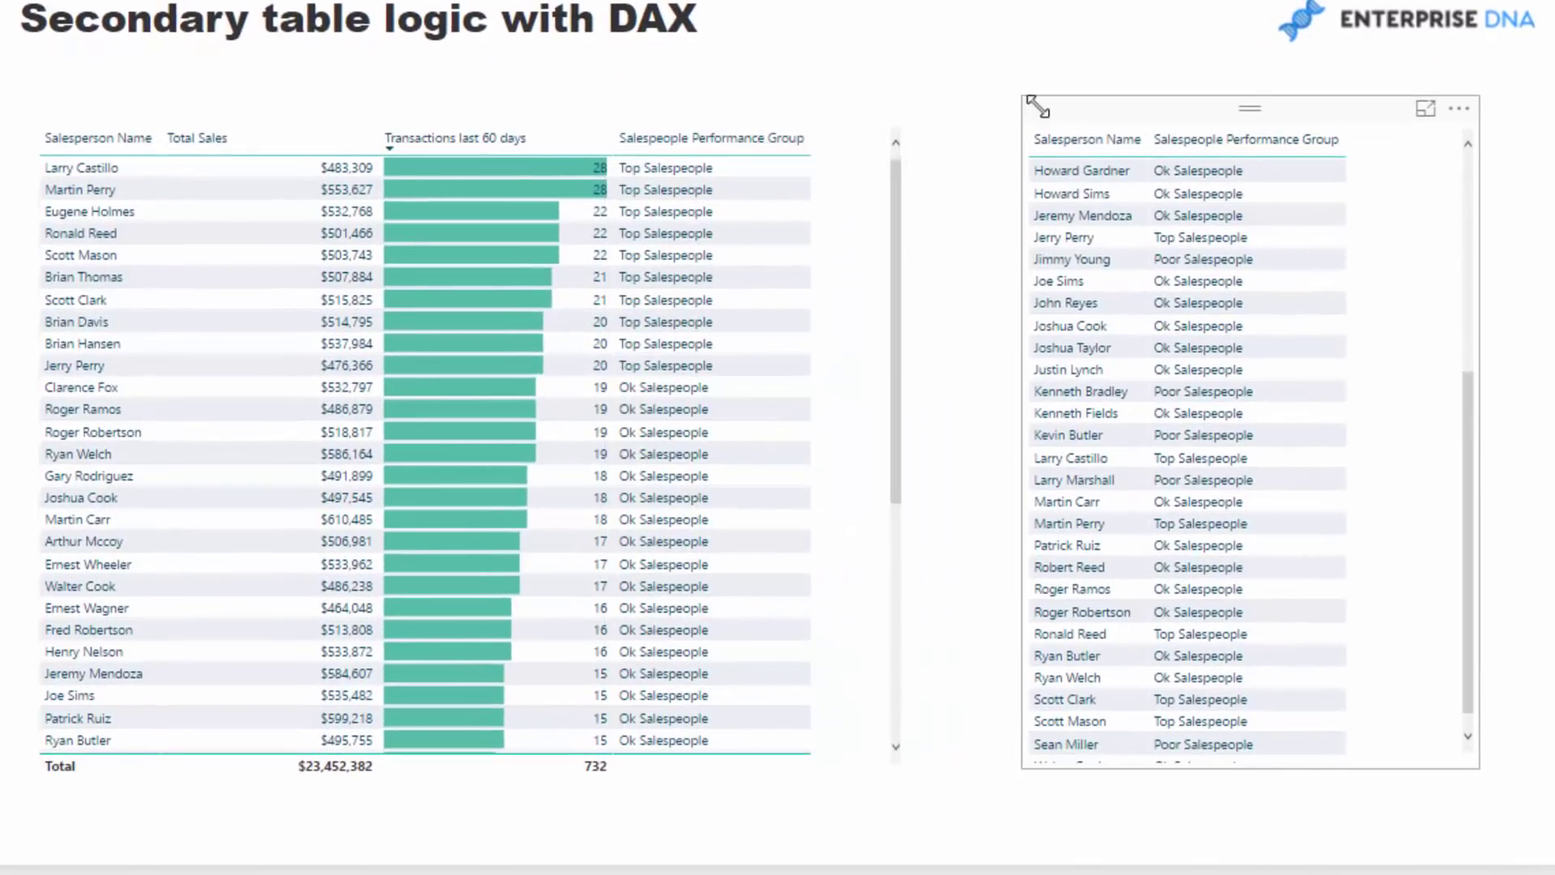
Sort the duplicate table by Salespeople Performance Group in descending order
{"action": "left_click", "coordinate": [1209, 144]}
{"action": "scroll", "coordinate": [1277, 191], "scroll_direction": "down", "scroll_amount": 5}
{"action": "scroll", "coordinate": [1278, 162], "scroll_direction": "up", "scroll_amount": 5}
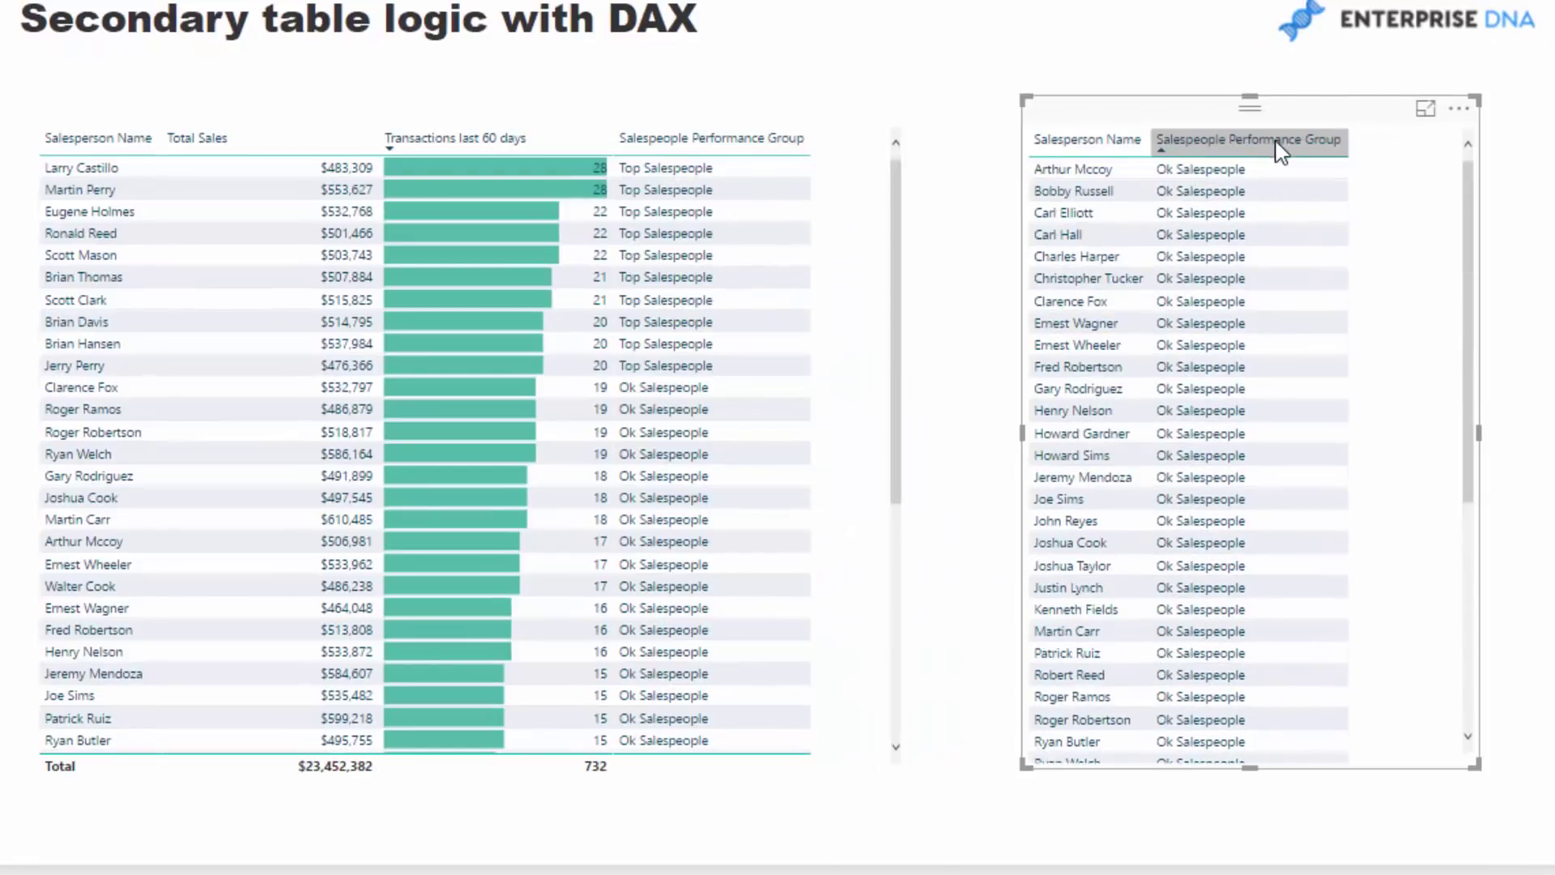
{"action": "left_click", "coordinate": [1282, 150]}
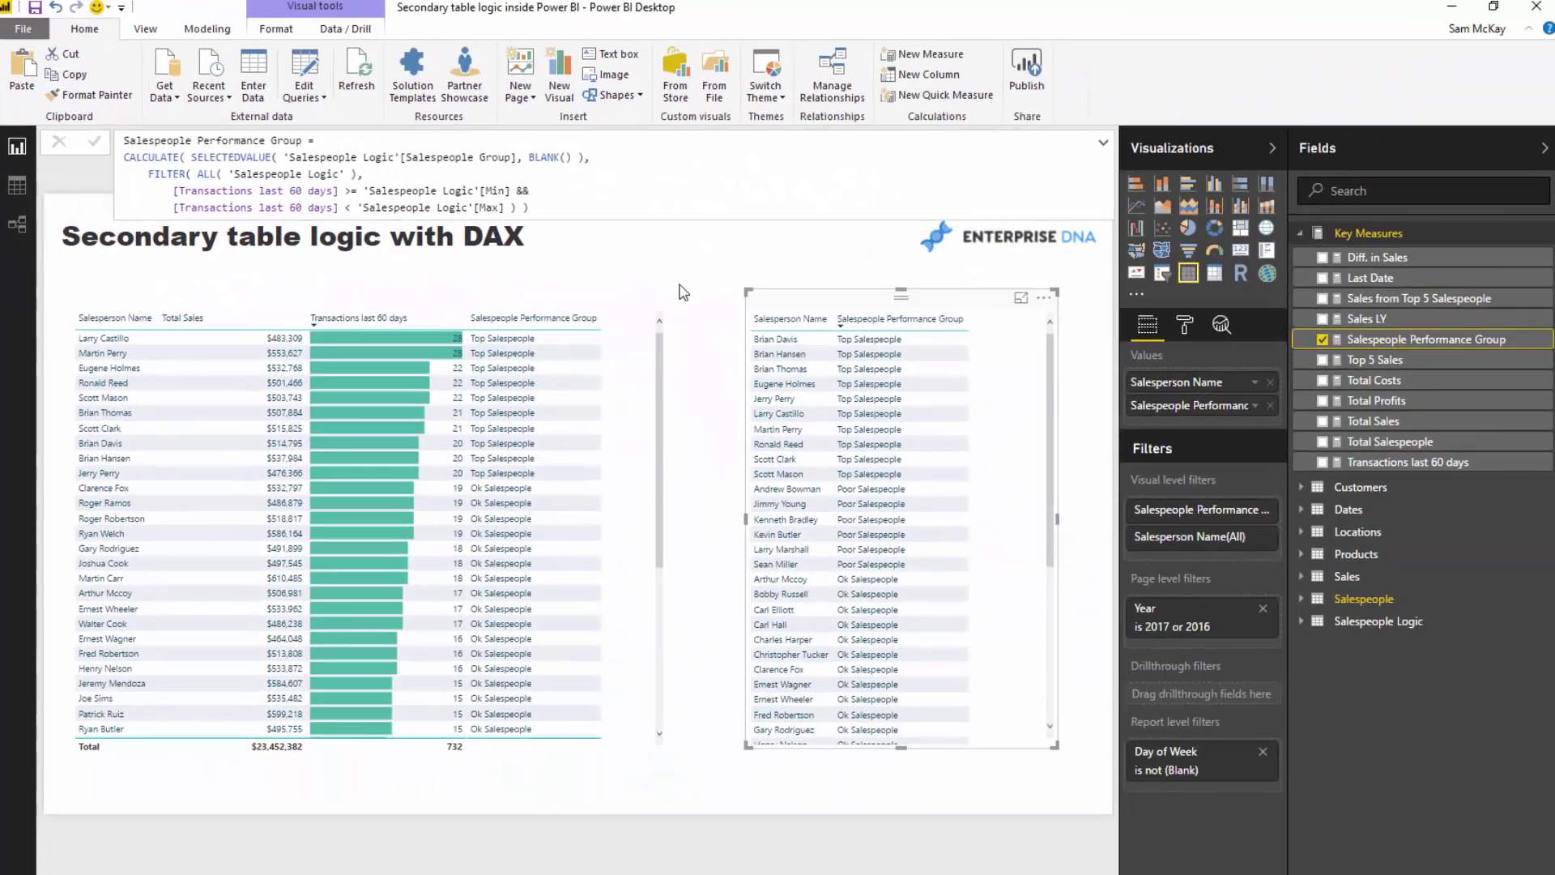
{"action": "left_click", "coordinate": [1084, 426]}
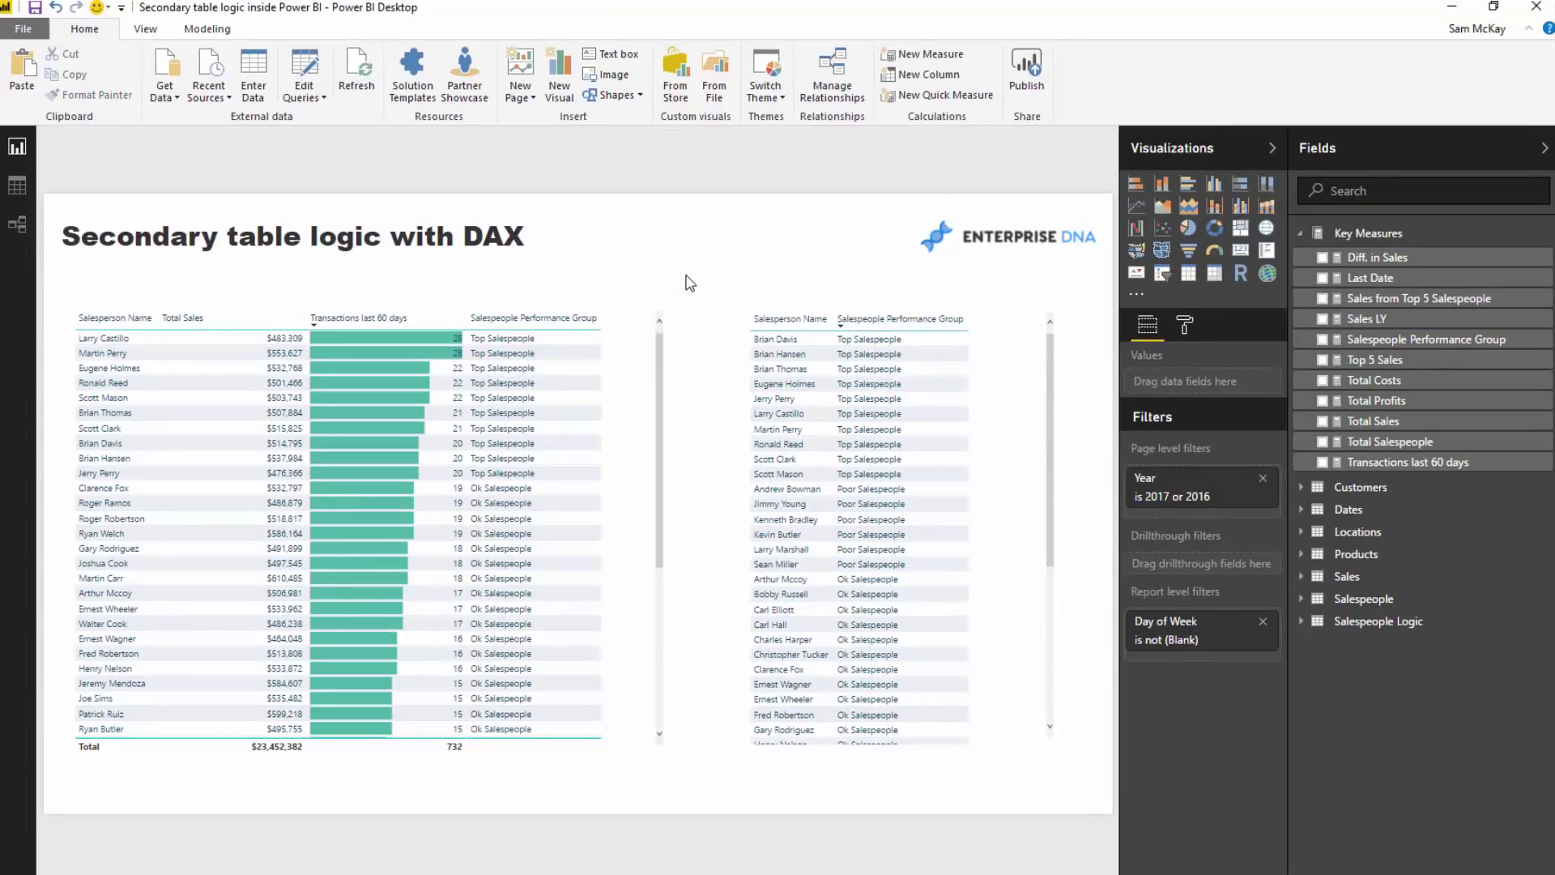
Nudge the original salespeople table slightly to the right on the page
{"action": "left_click", "coordinate": [757, 299]}
{"action": "left_click", "coordinate": [505, 300]}
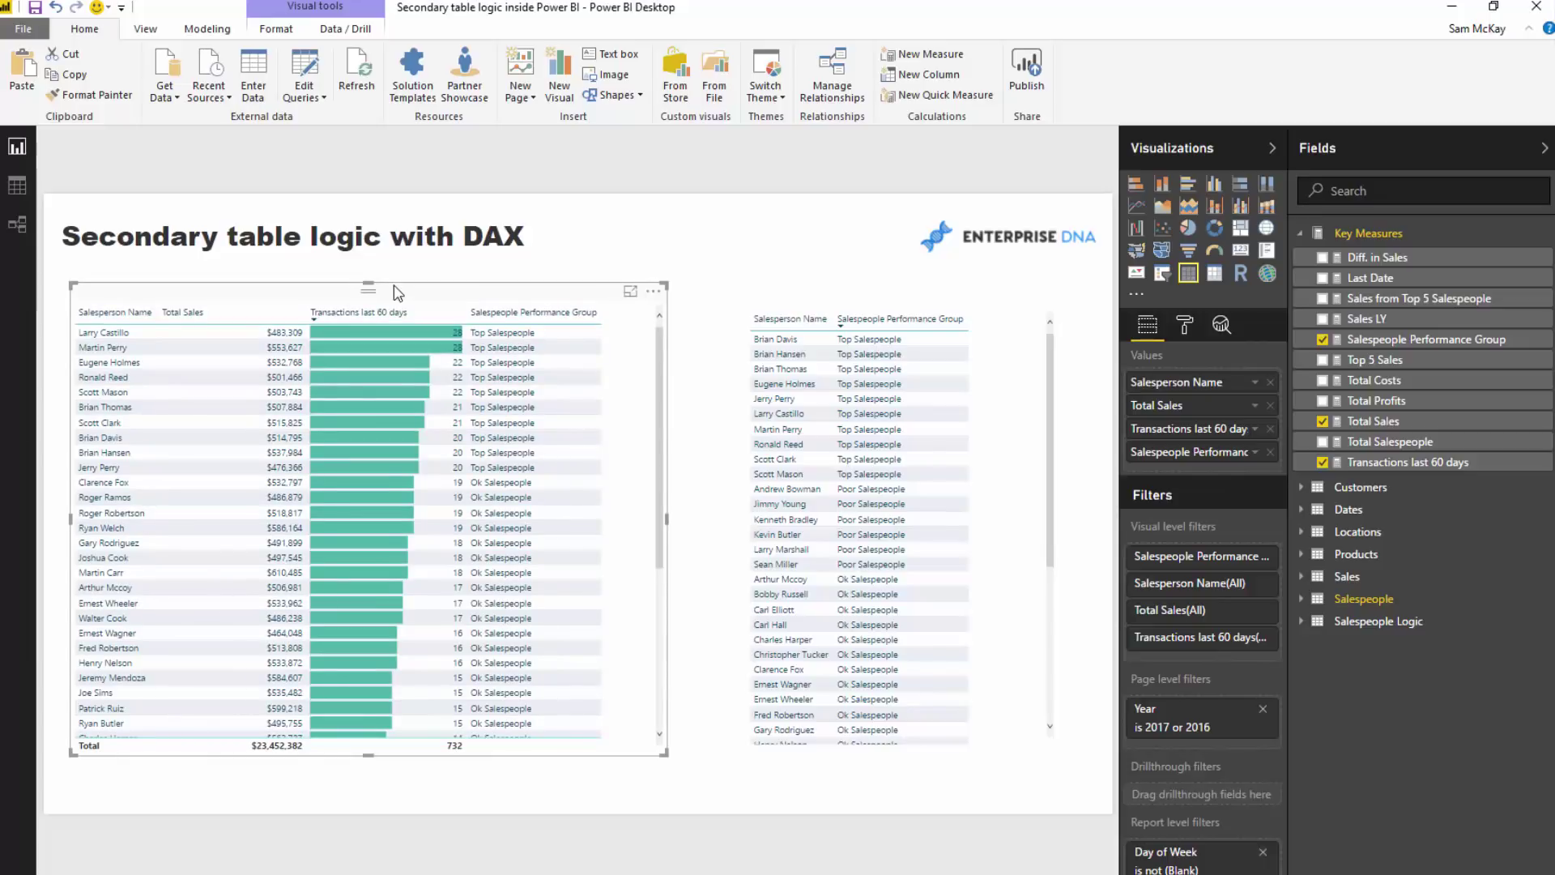
{"action": "left_click_drag", "start_coordinate": [394, 288], "coordinate": [419, 287]}
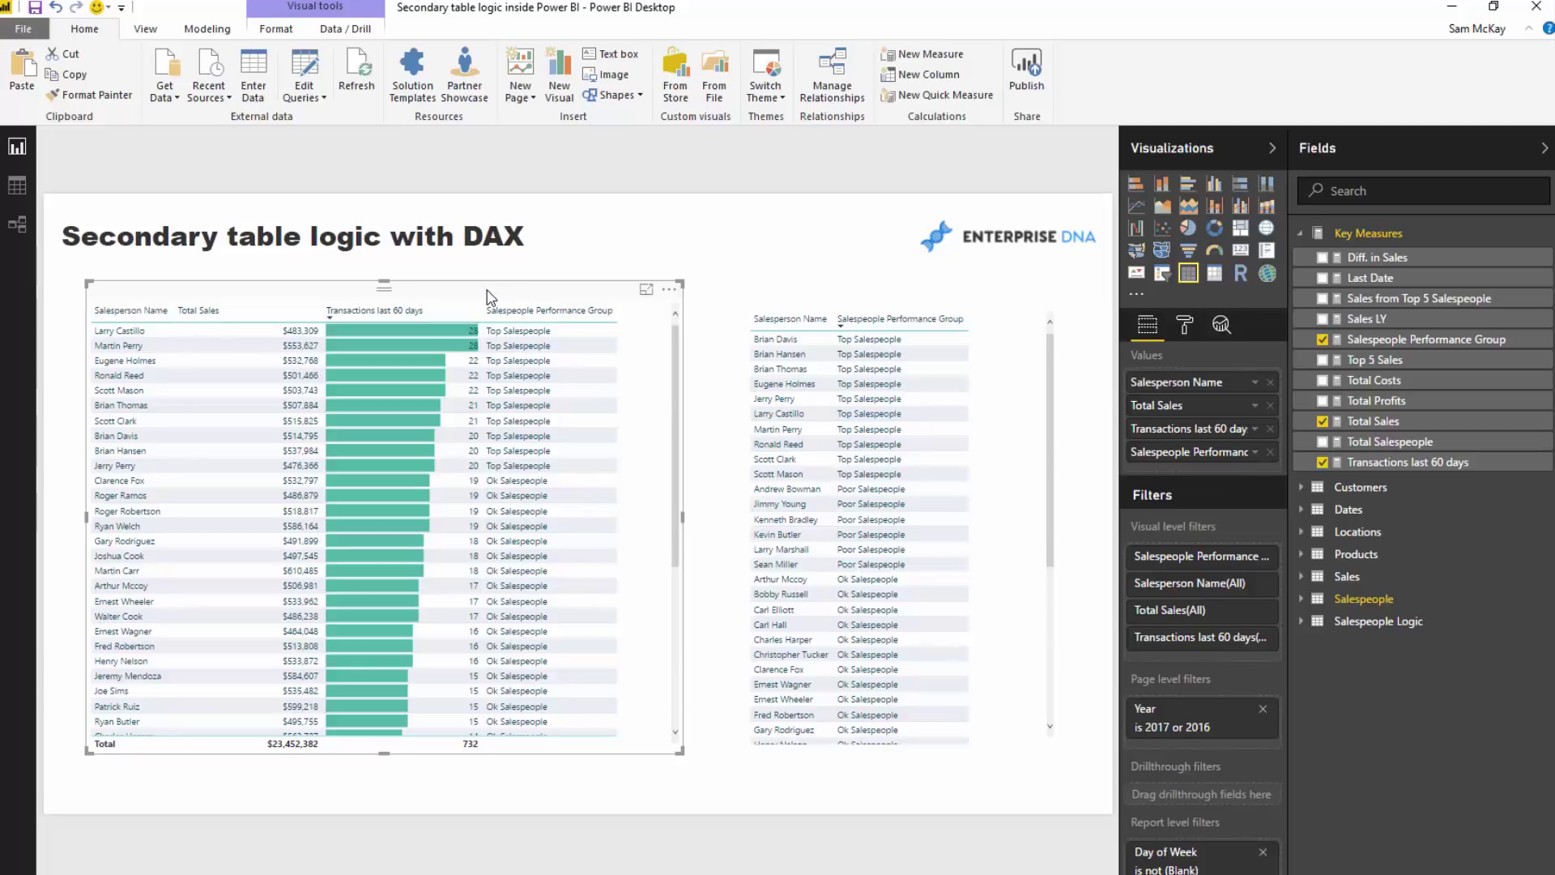
{"action": "left_click", "coordinate": [752, 305]}
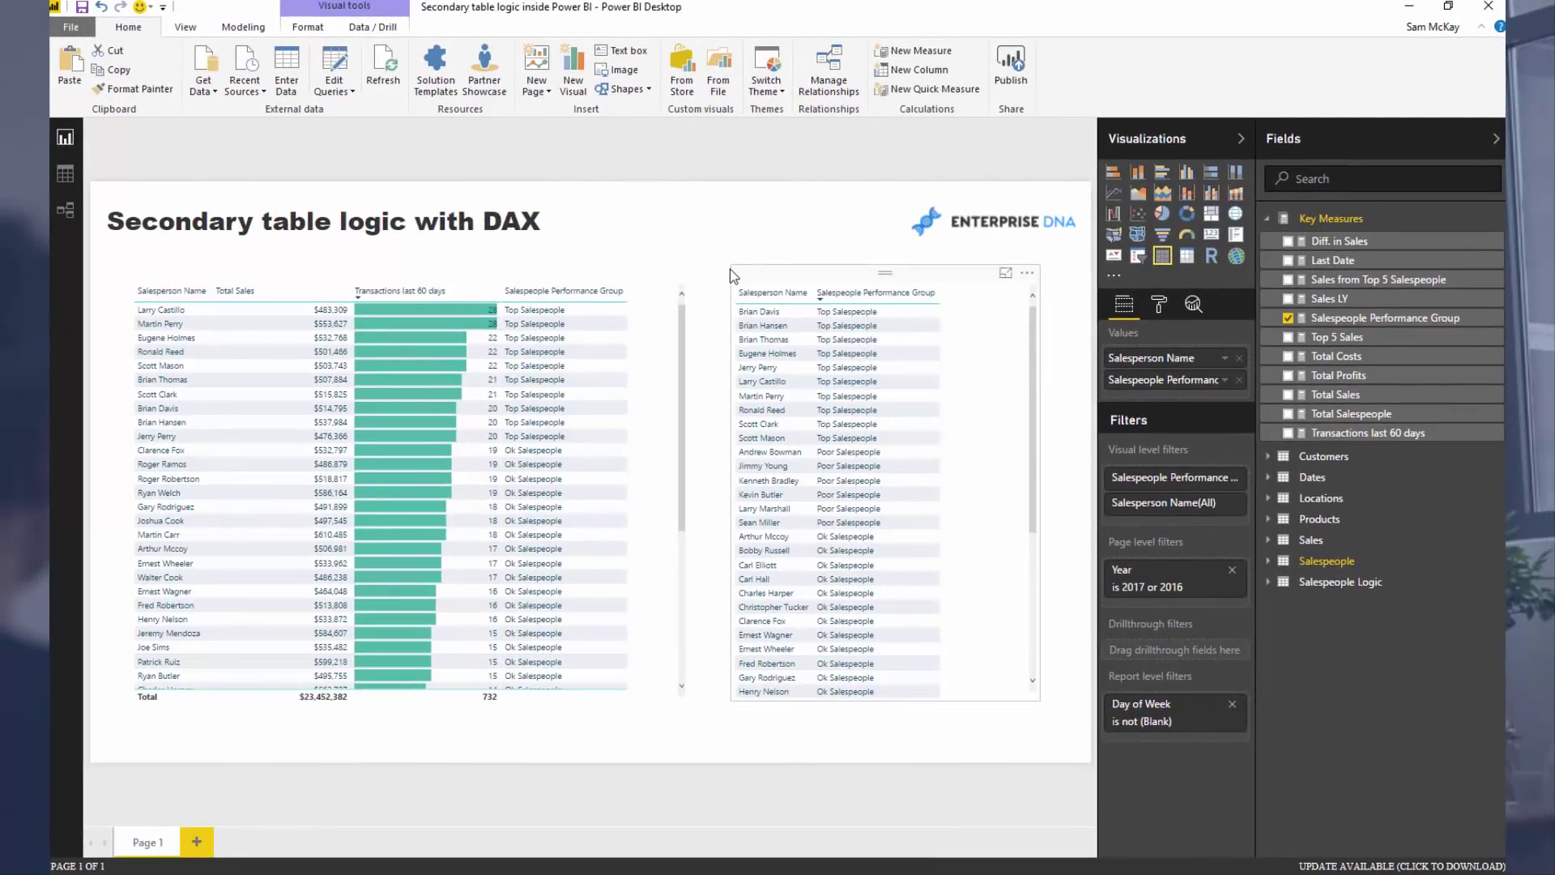
{"action": "left_click", "coordinate": [728, 269]}
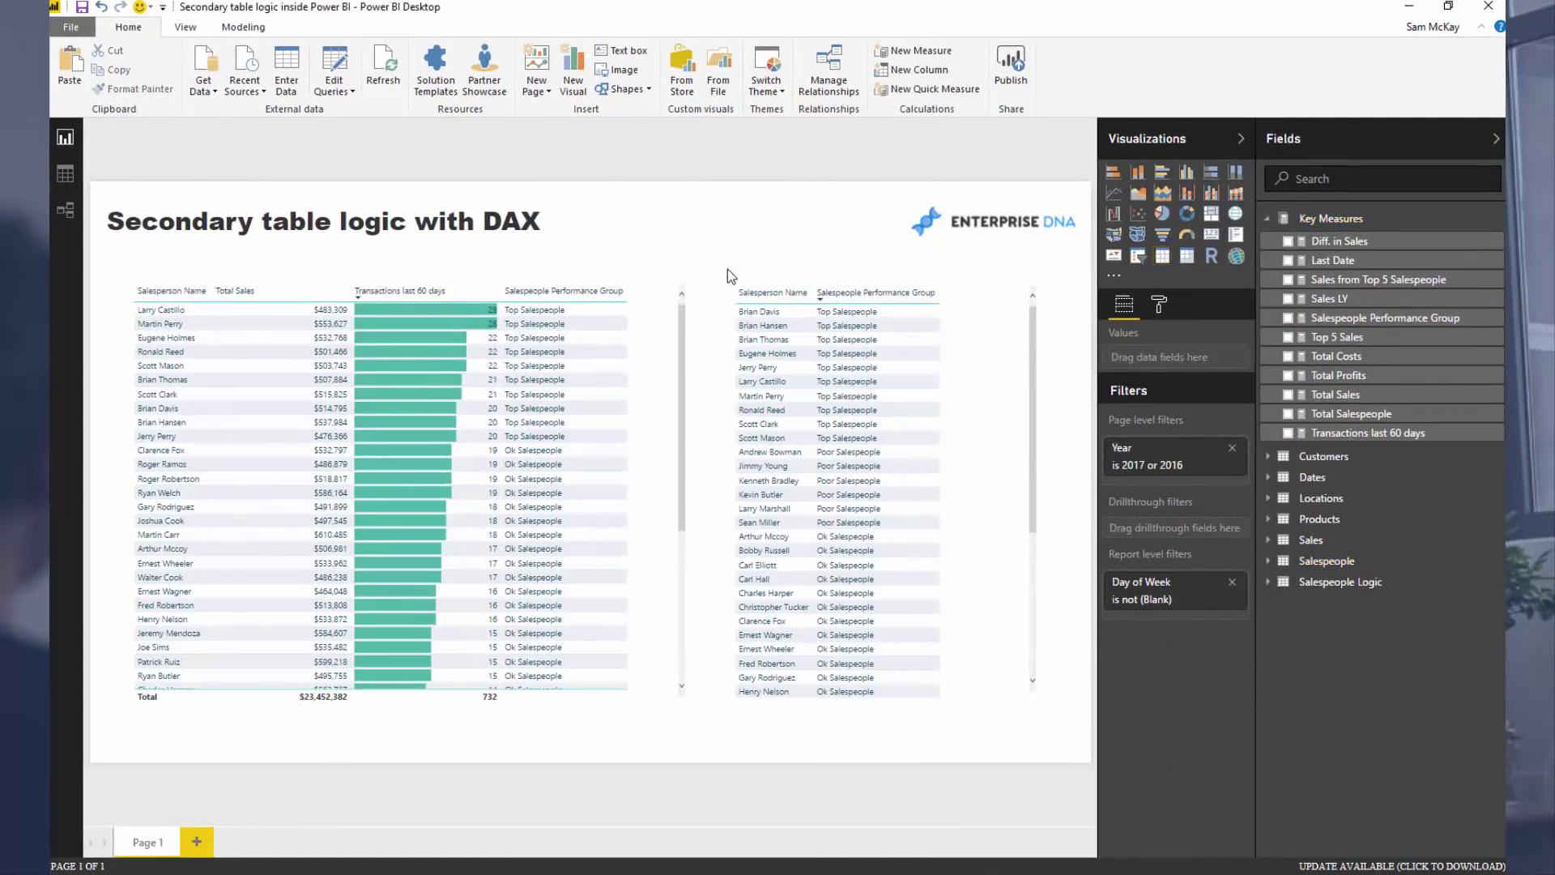
{"action": "left_click", "coordinate": [746, 275]}
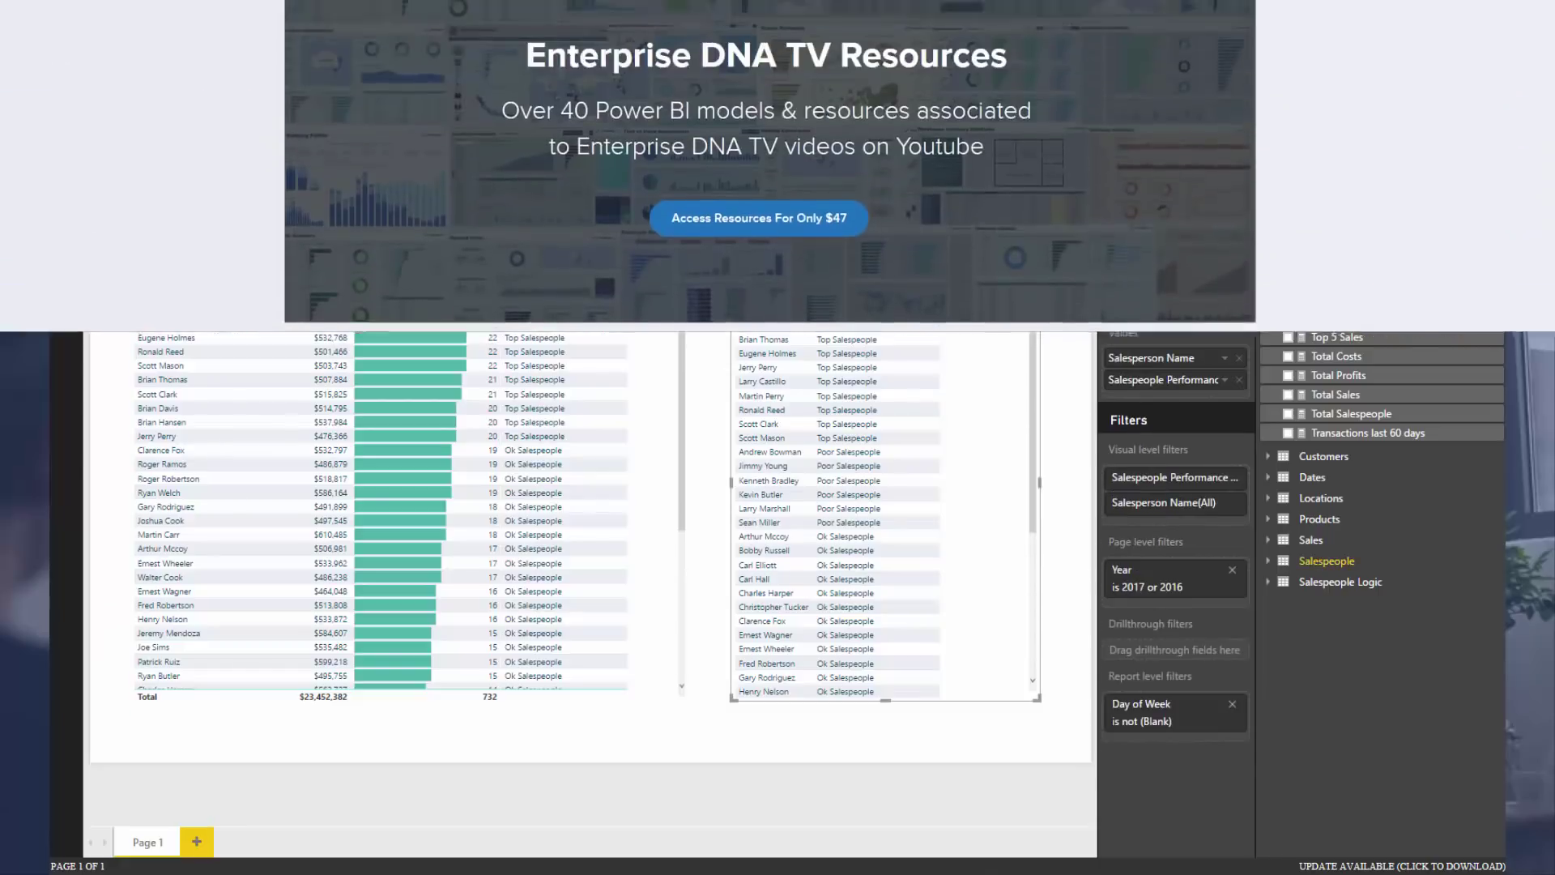